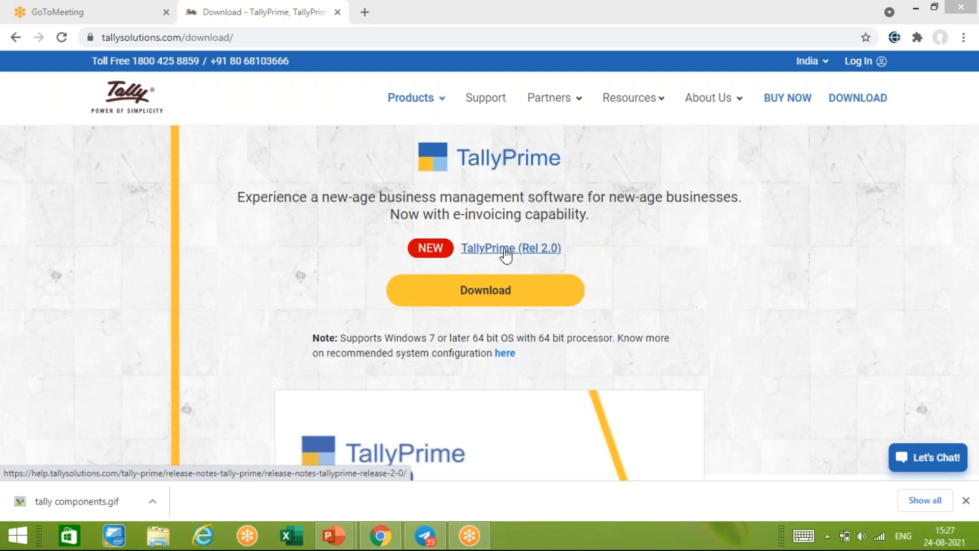
- Return to the TallyPrime download tab after the release-notes clicks open ad tabs, and restore down Chrome
click(501, 252)
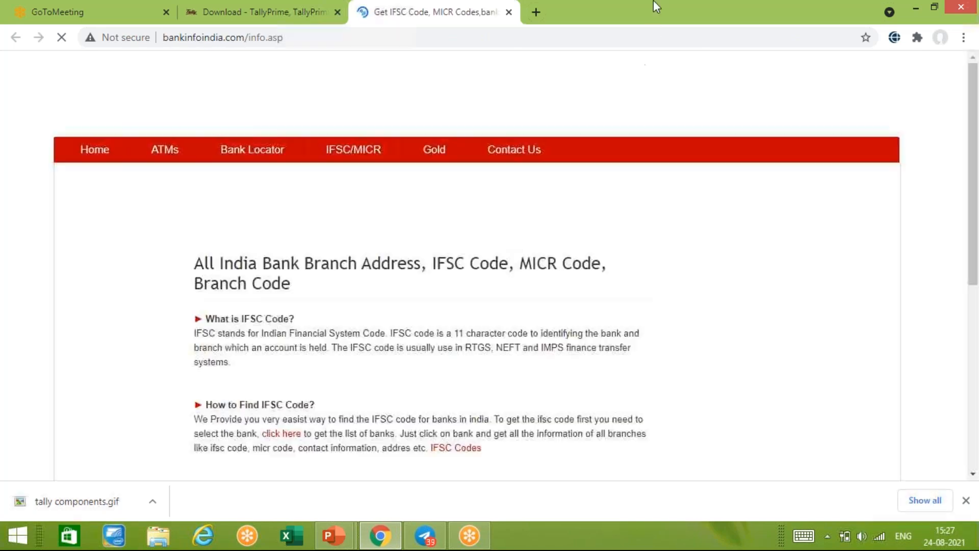
click(252, 10)
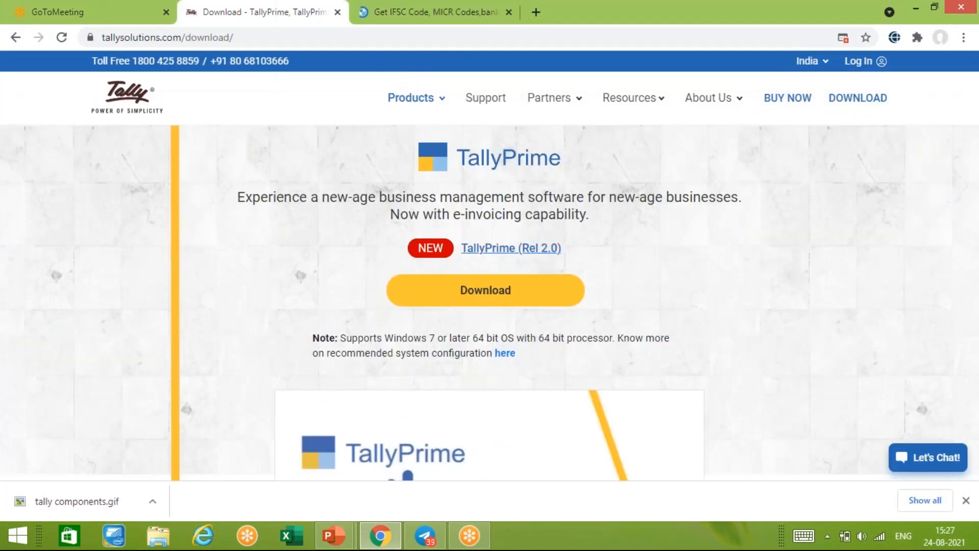
click(490, 250)
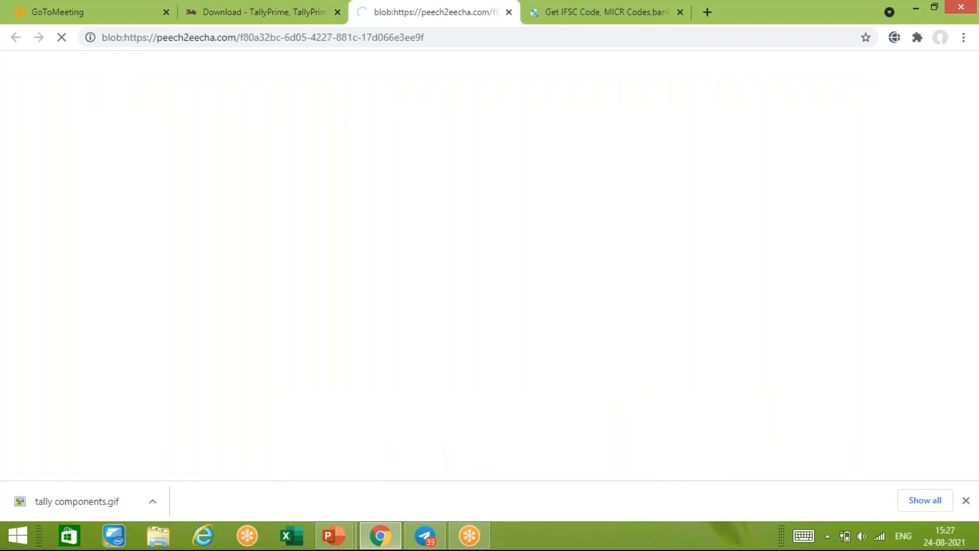
click(250, 13)
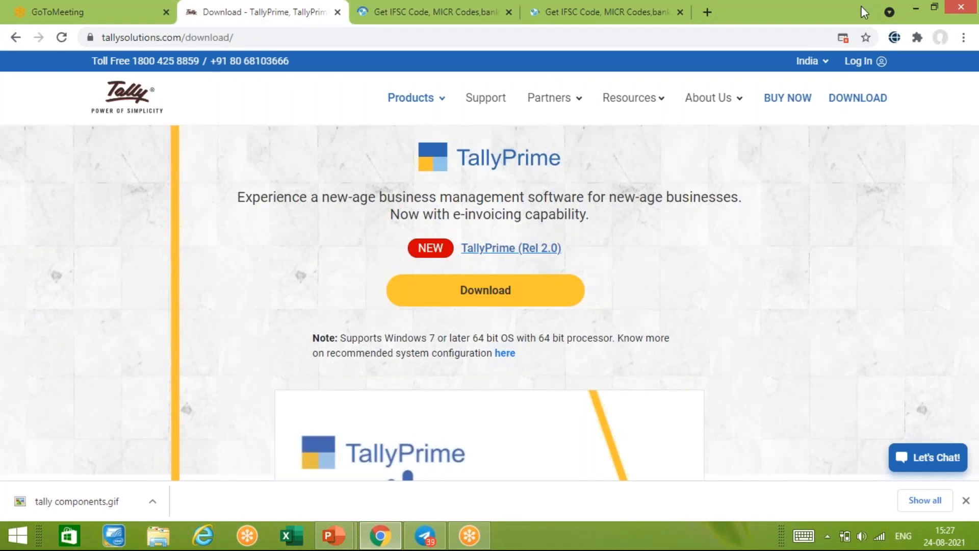
click(934, 8)
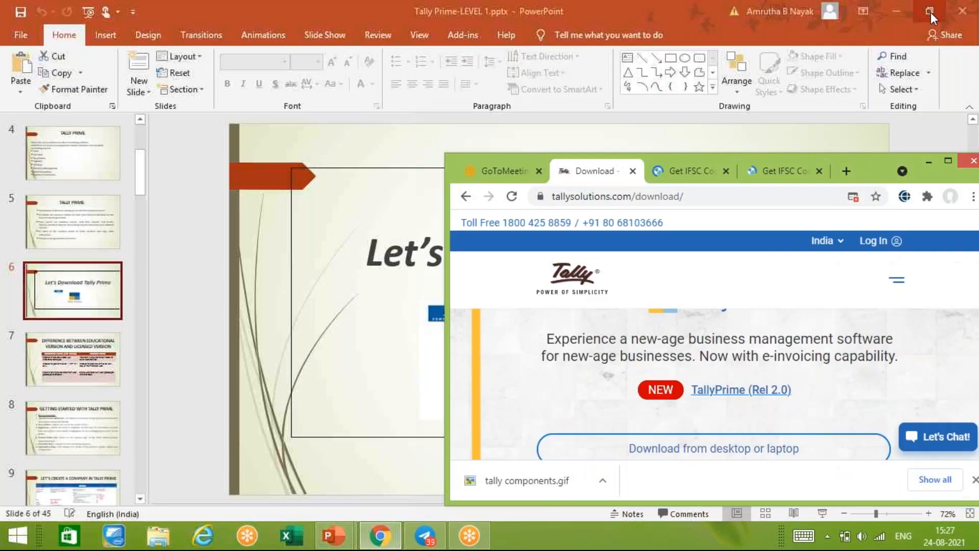
- Close both 'Get IFSC Code' ad tabs and open the TallyPrime Rel 2.0 release notes
click(726, 171)
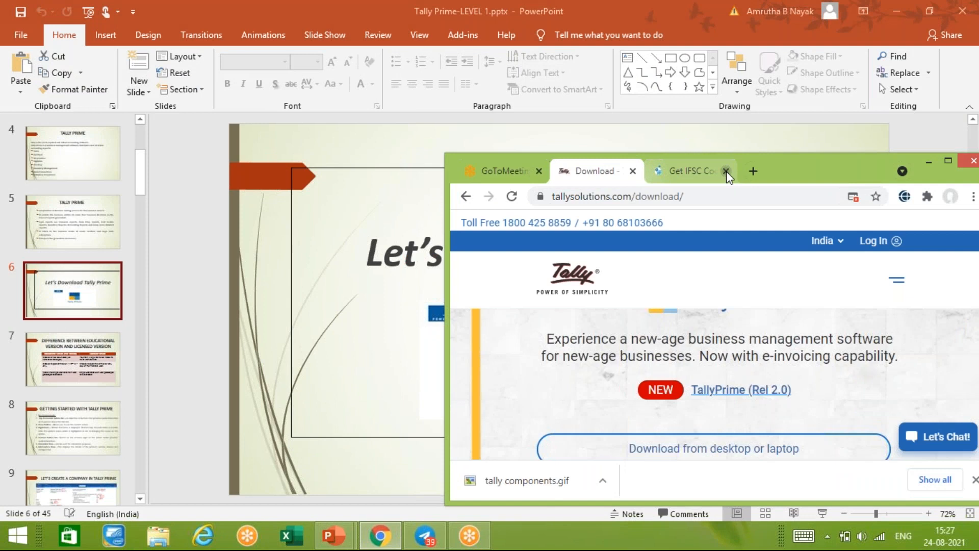
click(726, 171)
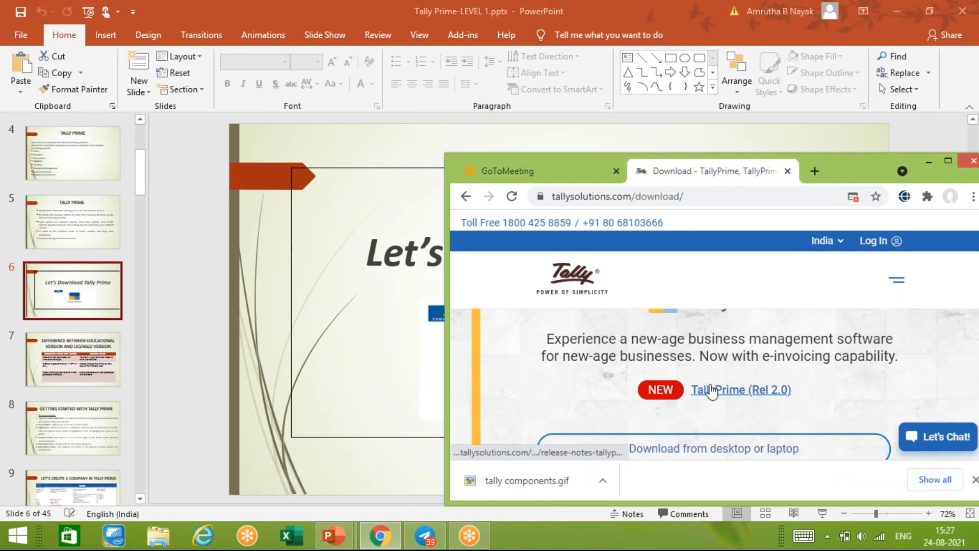
click(712, 391)
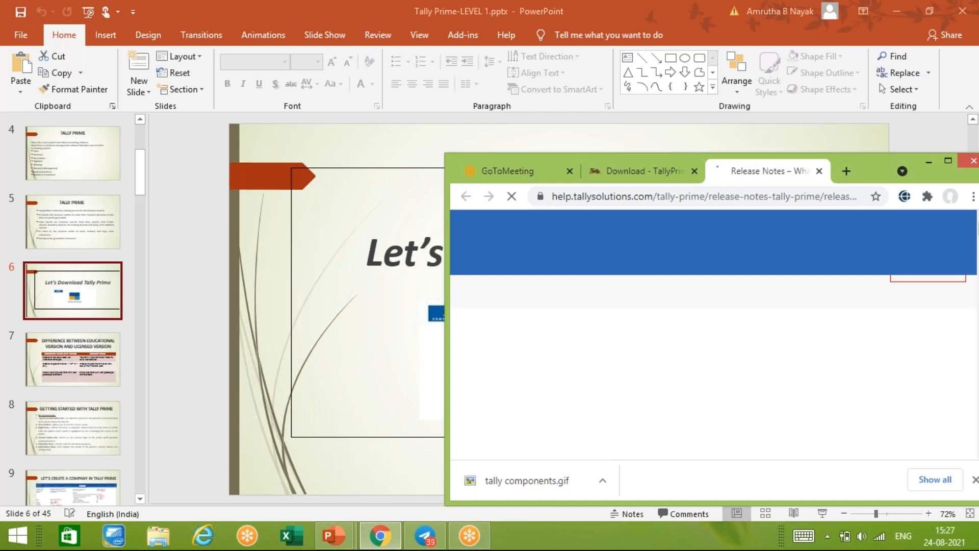
- Maximize Chrome, scroll through the Rel 2.0 highlights and improvements, then return to the download tab
double_click(955, 171)
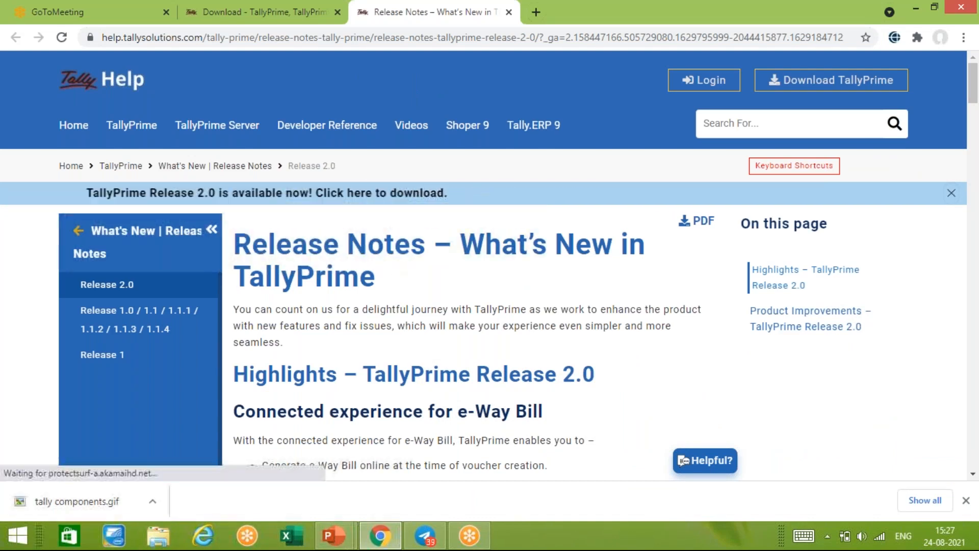
scroll(428, 356, down, 3)
scroll(429, 356, down, 4)
scroll(428, 356, up, 7)
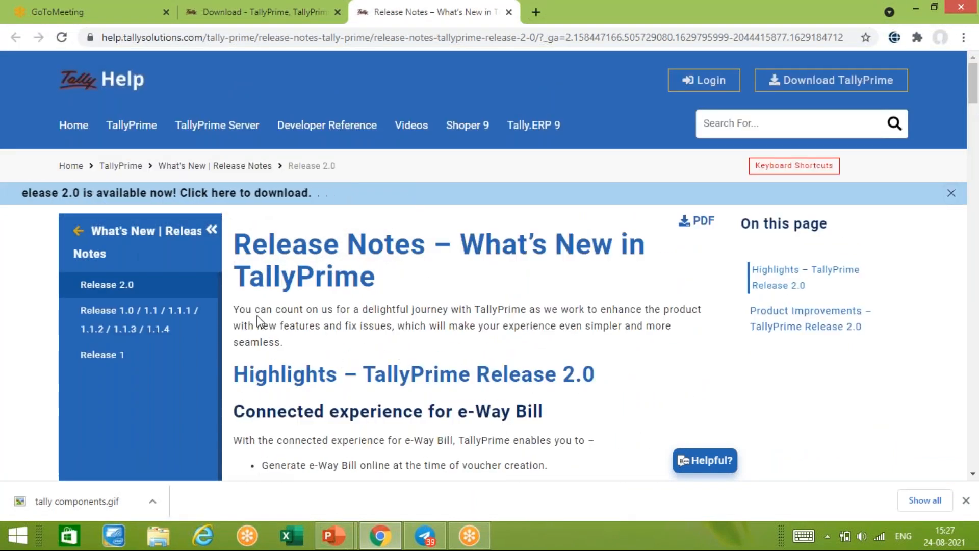
scroll(423, 349, down, 5)
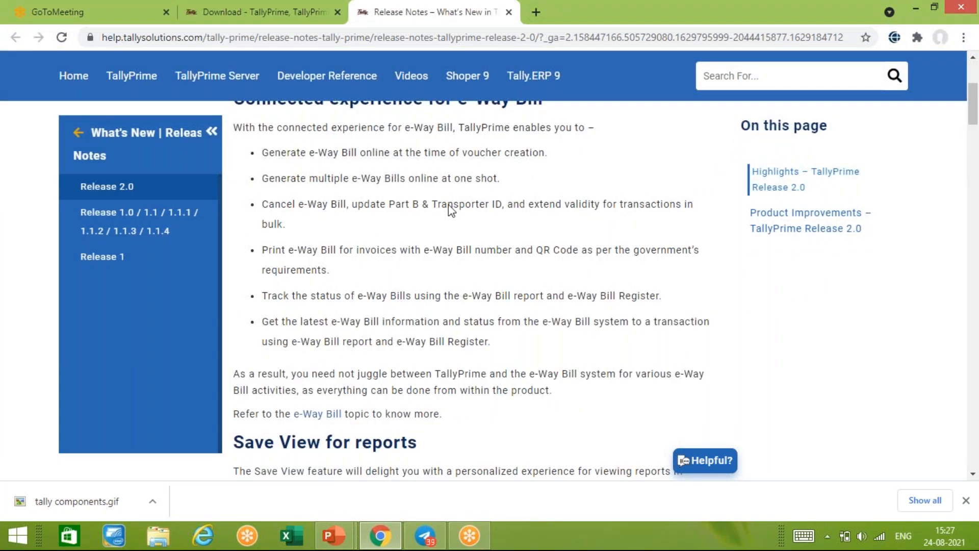
scroll(454, 366, up, 5)
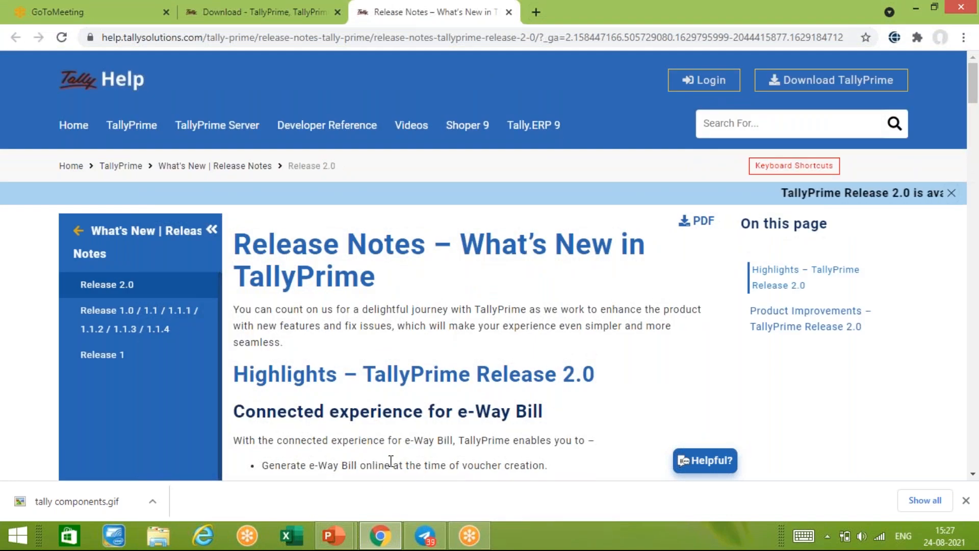
scroll(388, 466, down, 1)
scroll(415, 416, down, 5)
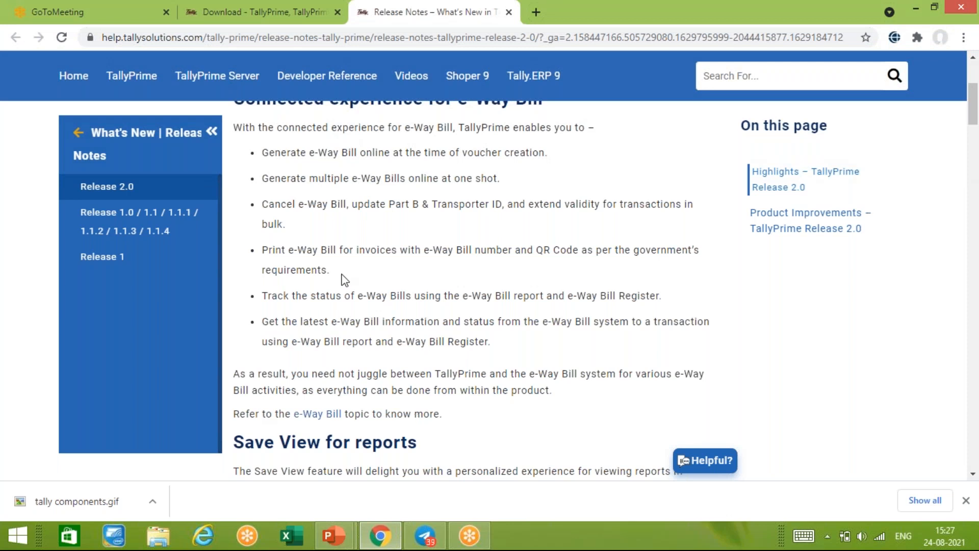
scroll(342, 279, down, 4)
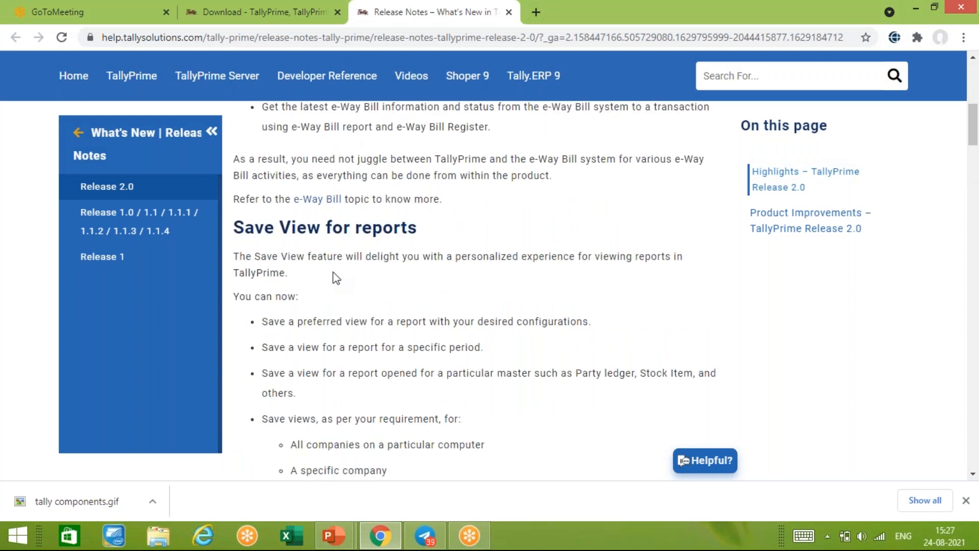
scroll(336, 278, down, 13)
scroll(329, 286, up, 3)
scroll(326, 291, up, 8)
scroll(327, 291, up, 6)
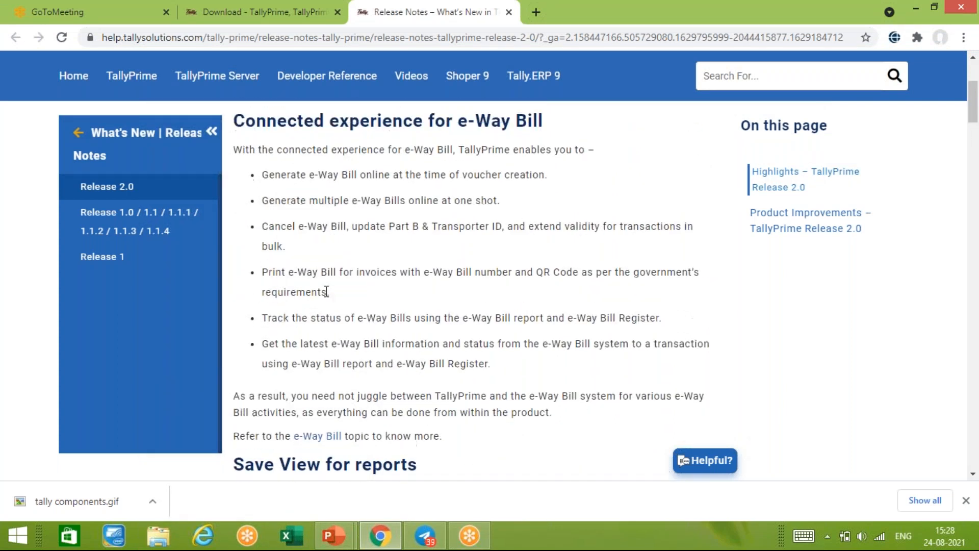
scroll(326, 291, down, 17)
scroll(326, 298, down, 15)
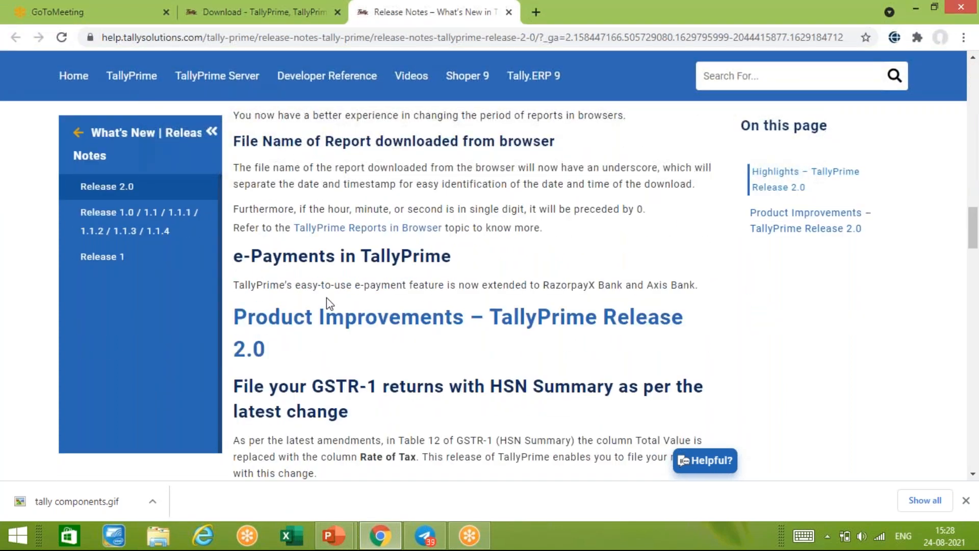
scroll(327, 291, down, 9)
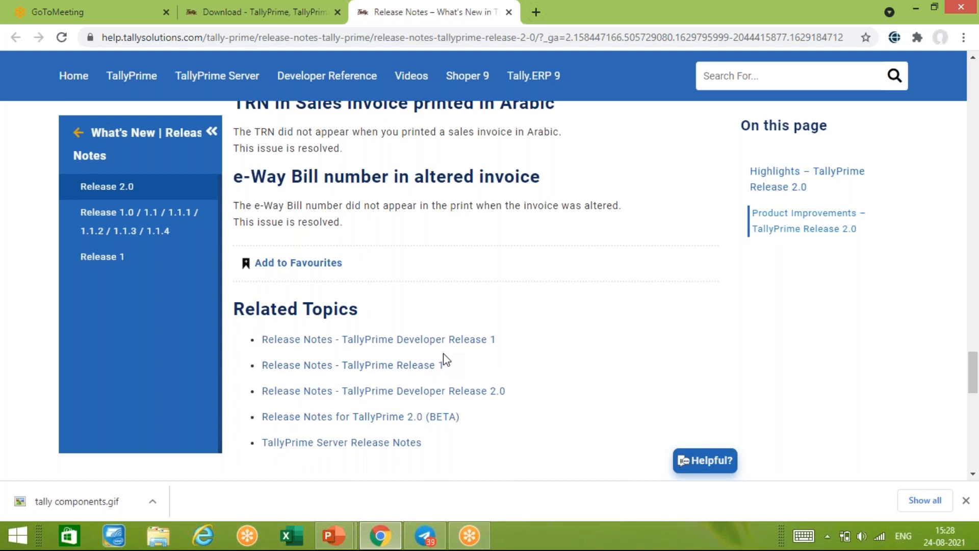
scroll(443, 359, up, 10)
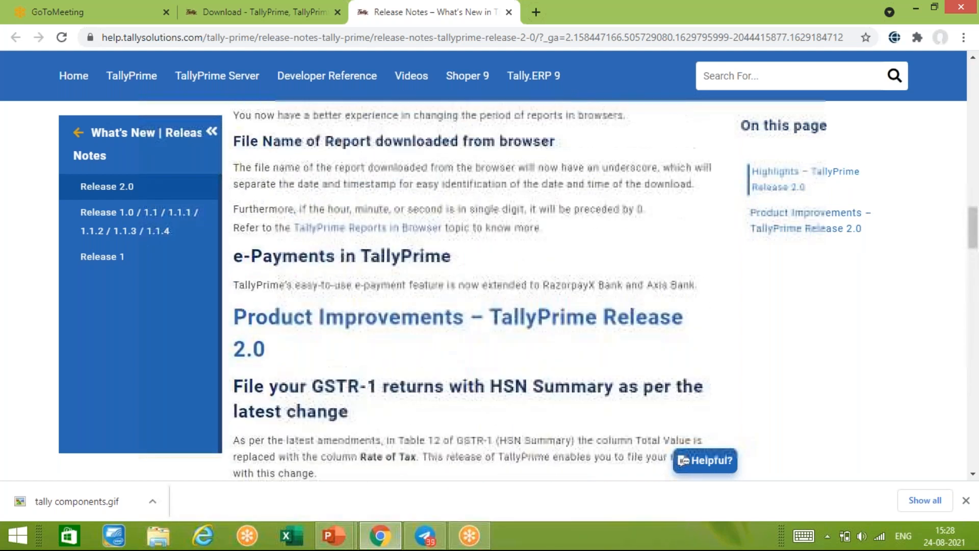
scroll(444, 359, up, 15)
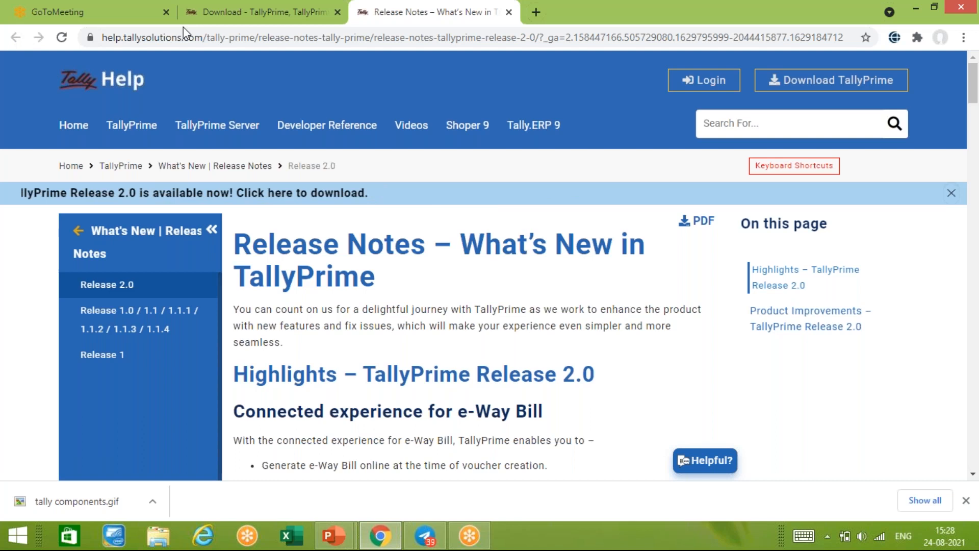
click(232, 10)
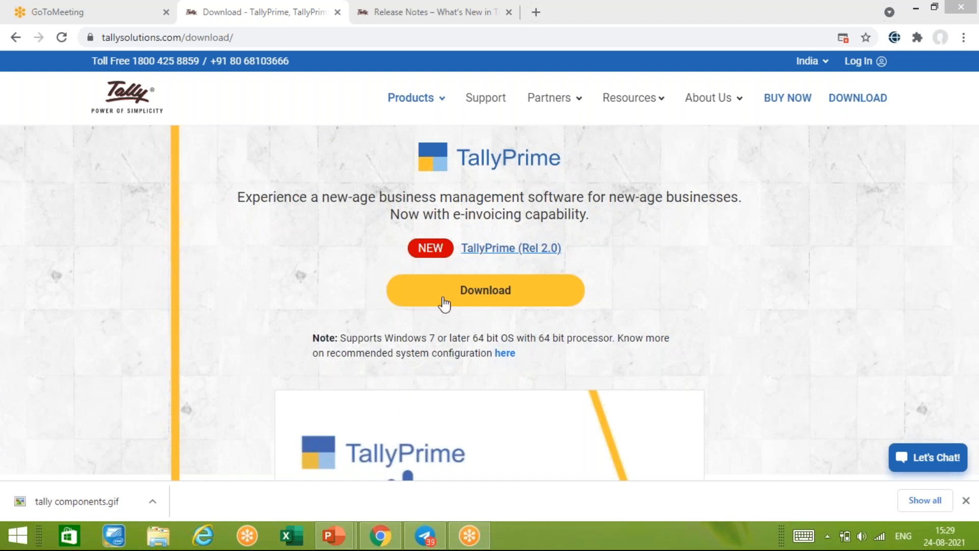
- Open the 'here' link for recommended system configuration under the Download button
click(505, 354)
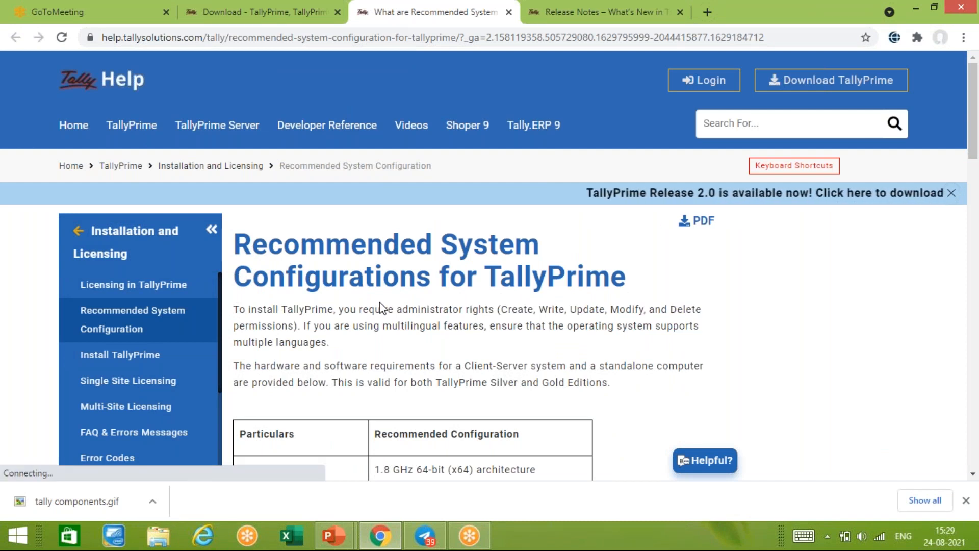
- Scroll to the Particulars / Recommended Configuration table, then go back to the download tab
scroll(380, 306, down, 5)
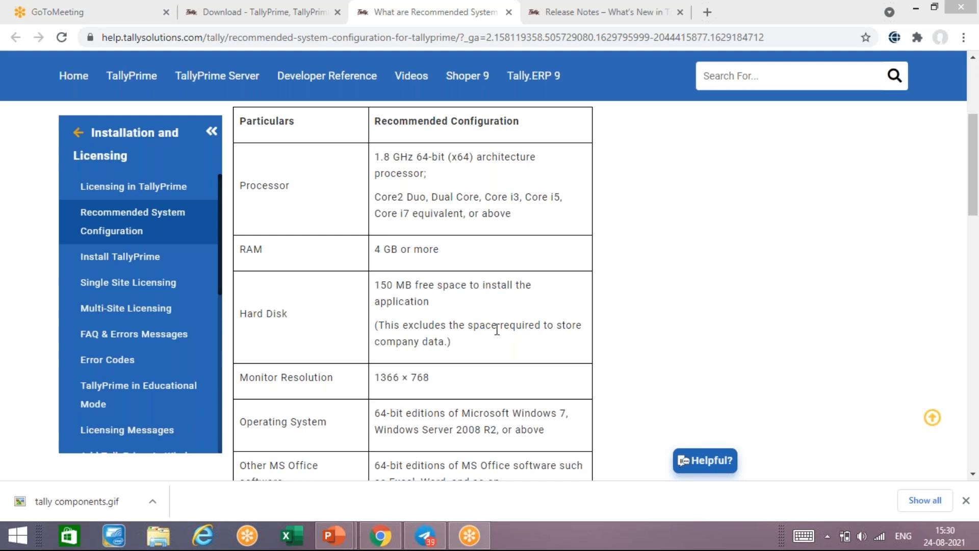
click(263, 13)
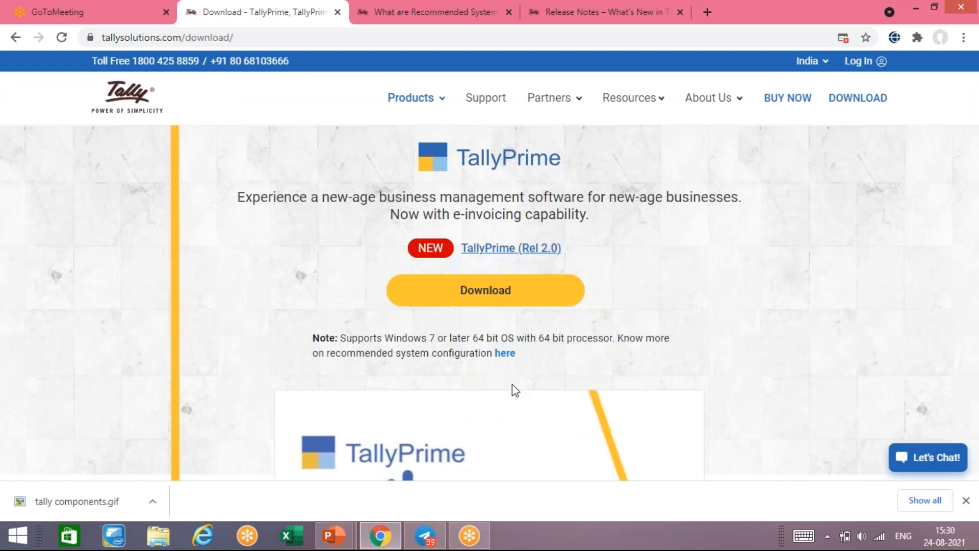
- Download the TallyPrime 2.0 setup file and run setup (1).exe from the download bar
click(497, 294)
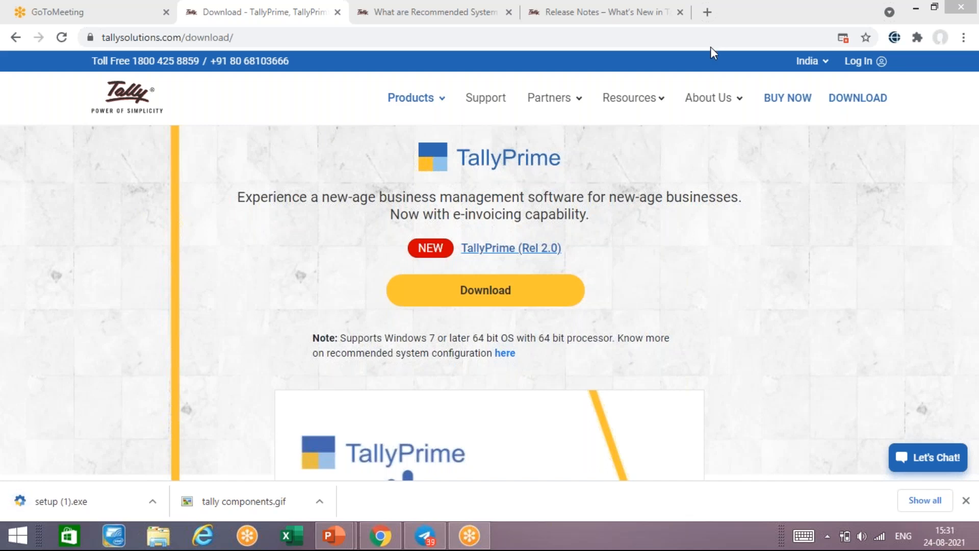
click(131, 502)
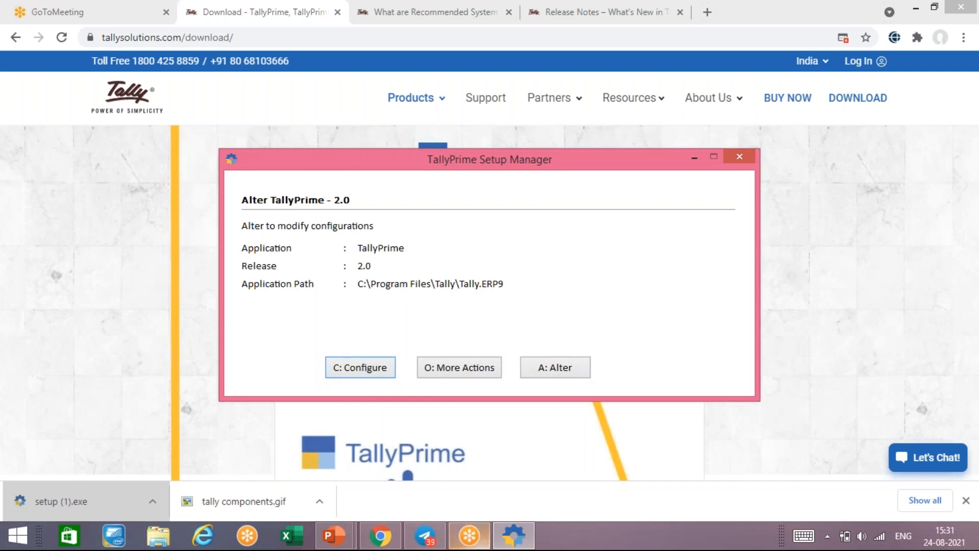
click(478, 546)
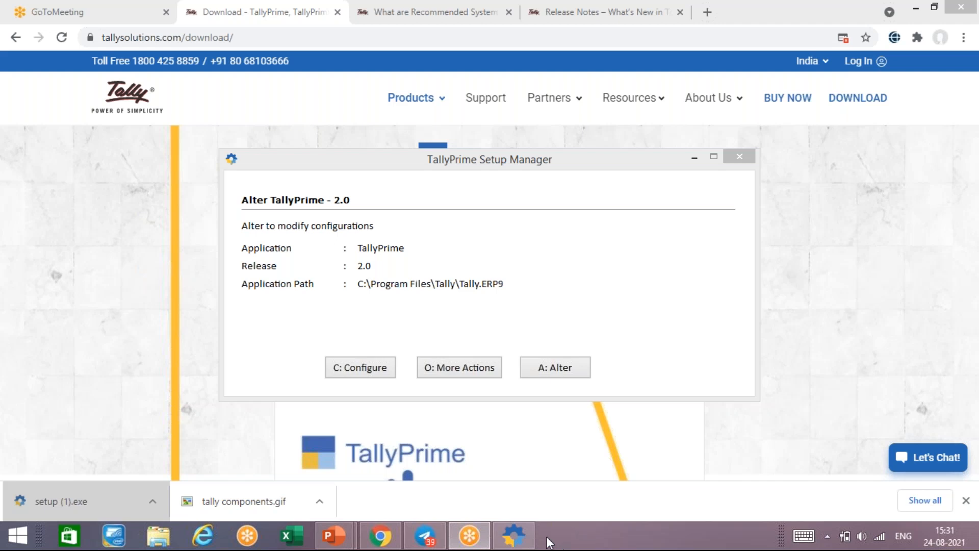
- Wait on Setup Manager's Alter TallyPrime - 2.0 screen for C:\Program Files\Tally\Tally.ERP9
mouse_move(485, 528)
mouse_move(478, 540)
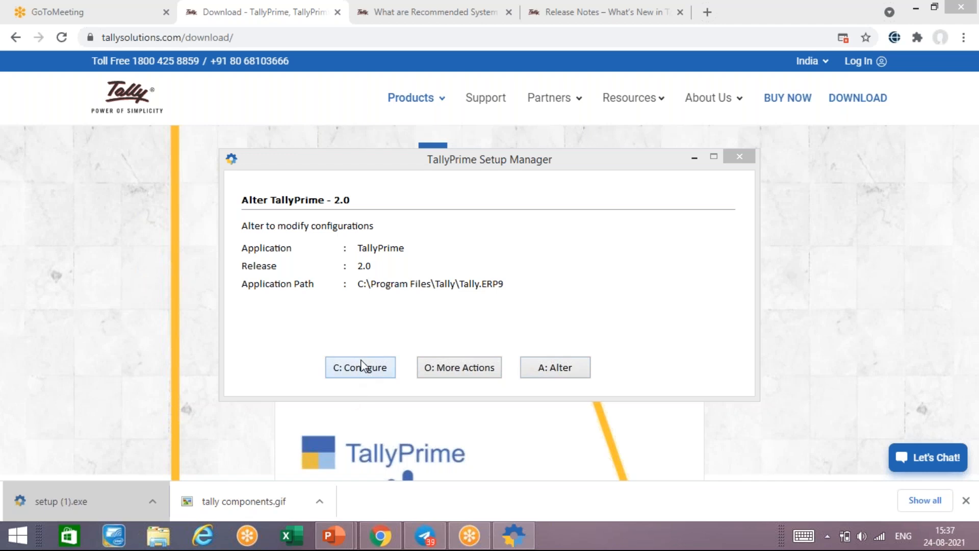
- Open C: Configure to see desktop shortcut and Start menu entry, both Yes and named TallyPrime
click(366, 376)
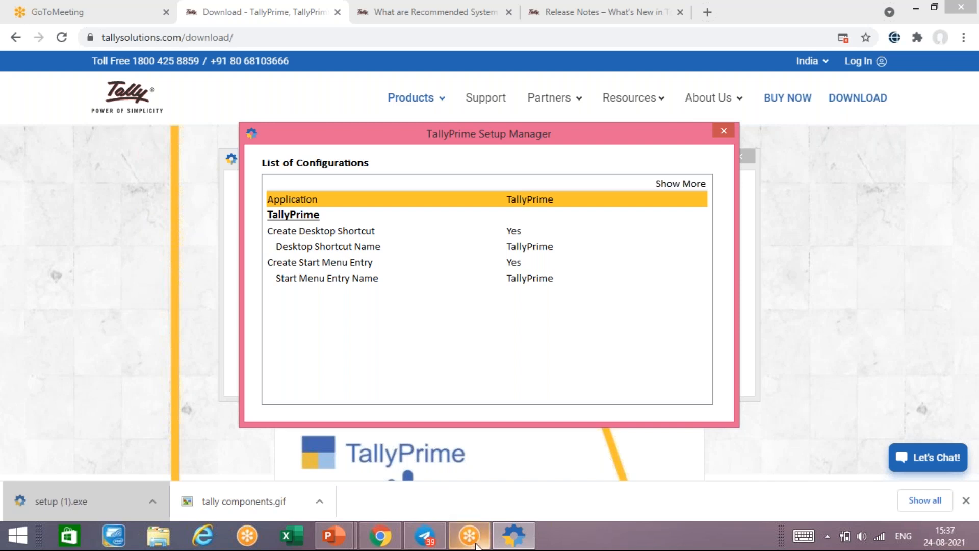
mouse_move(475, 545)
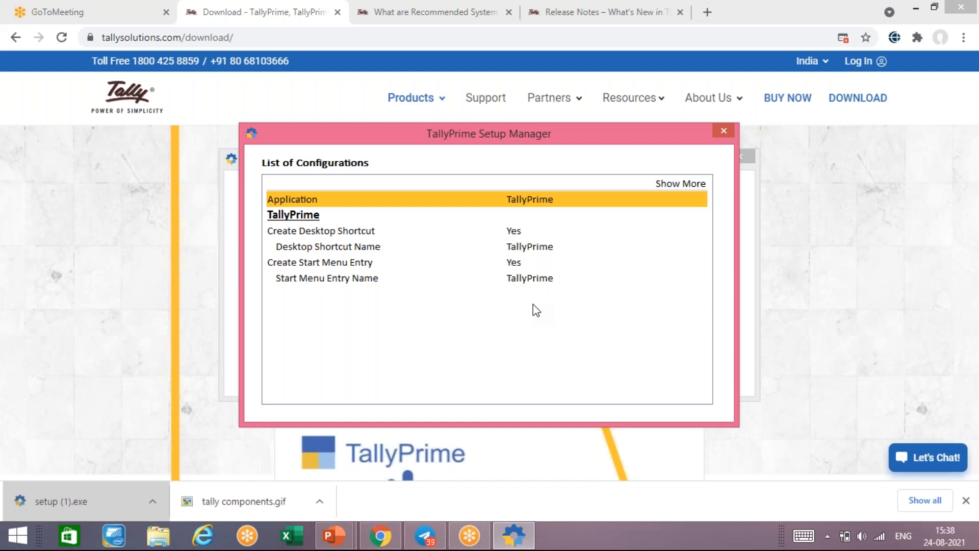
- Close configurations and More Actions, dismiss the no-changes Alter error, then quit Setup Manager with Yes
key(Escape)
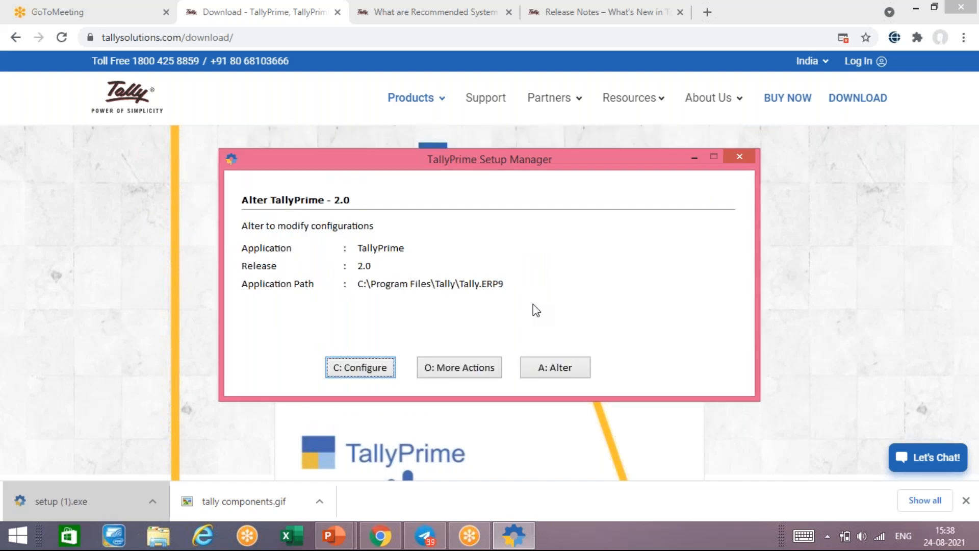
click(466, 370)
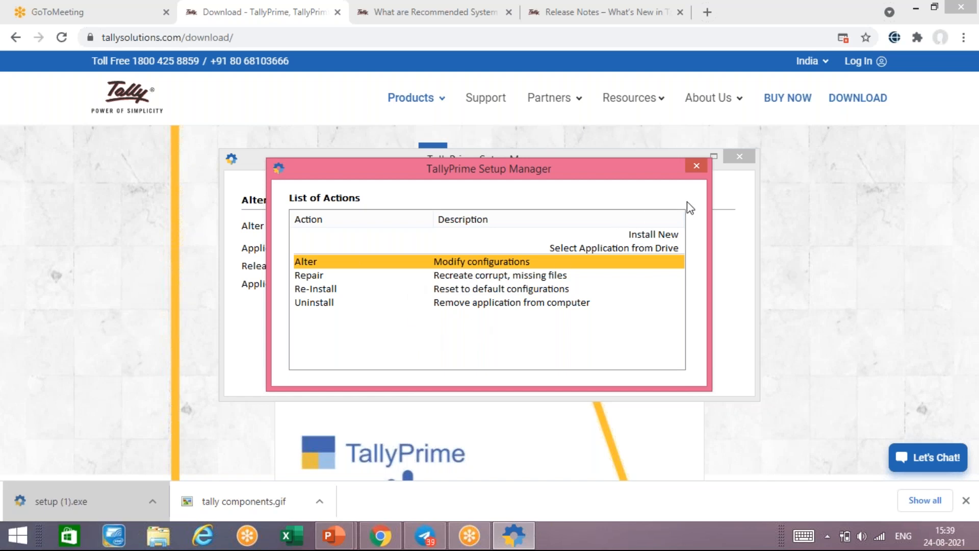
click(697, 166)
click(552, 368)
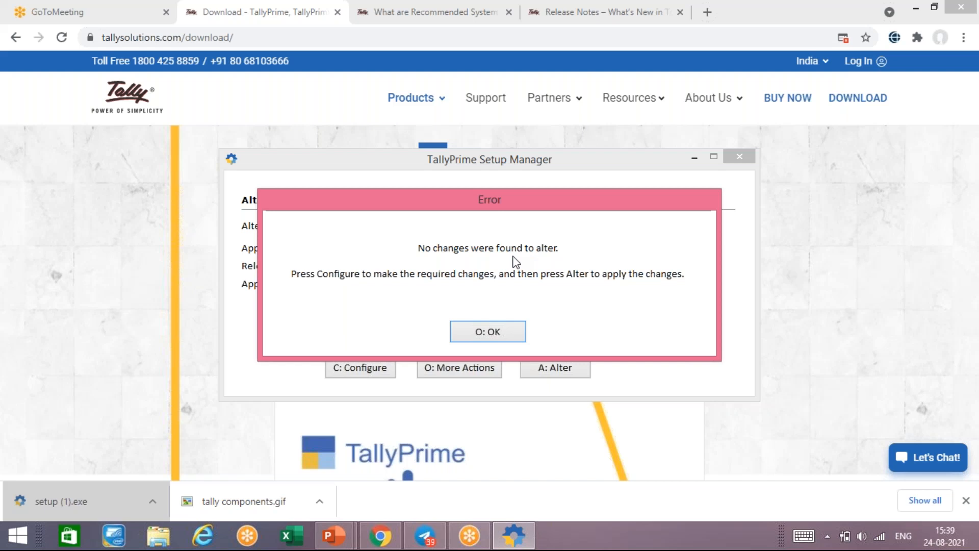
click(491, 334)
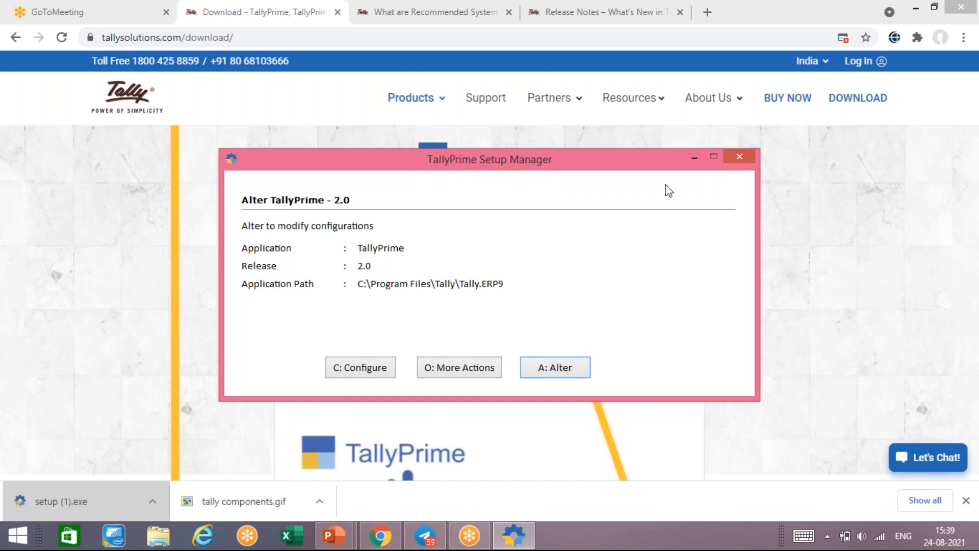
click(739, 156)
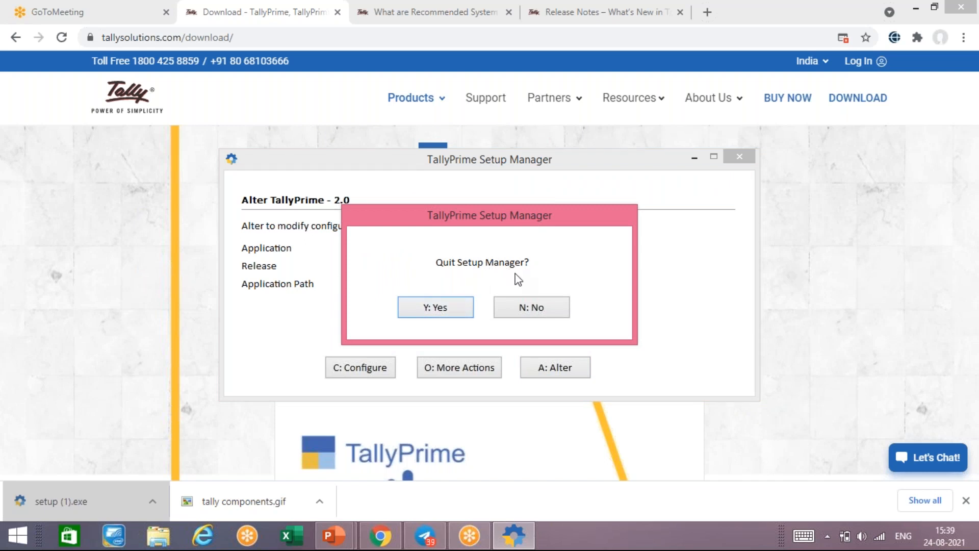
click(454, 310)
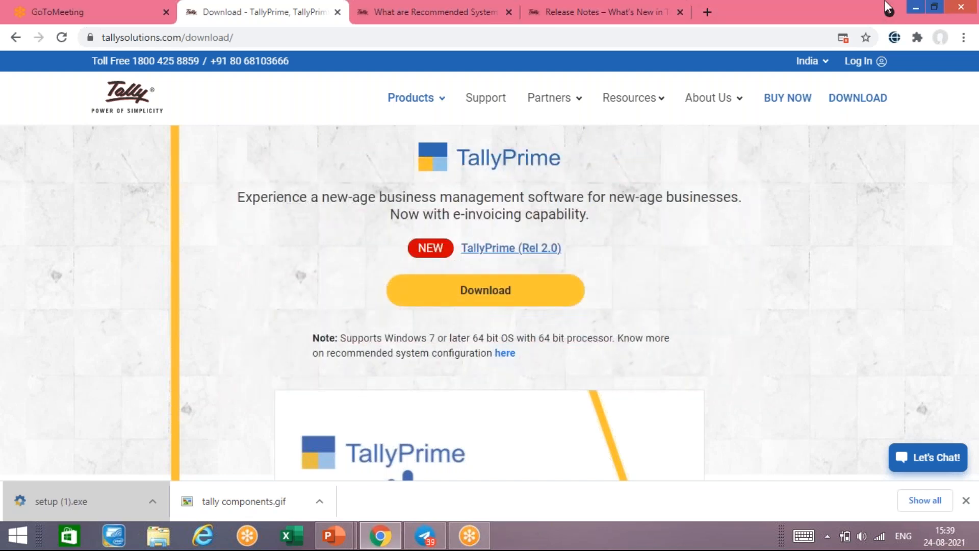
- Minimize Chrome, show slide 7 on educational versus licensed versions, then minimize PowerPoint
click(916, 7)
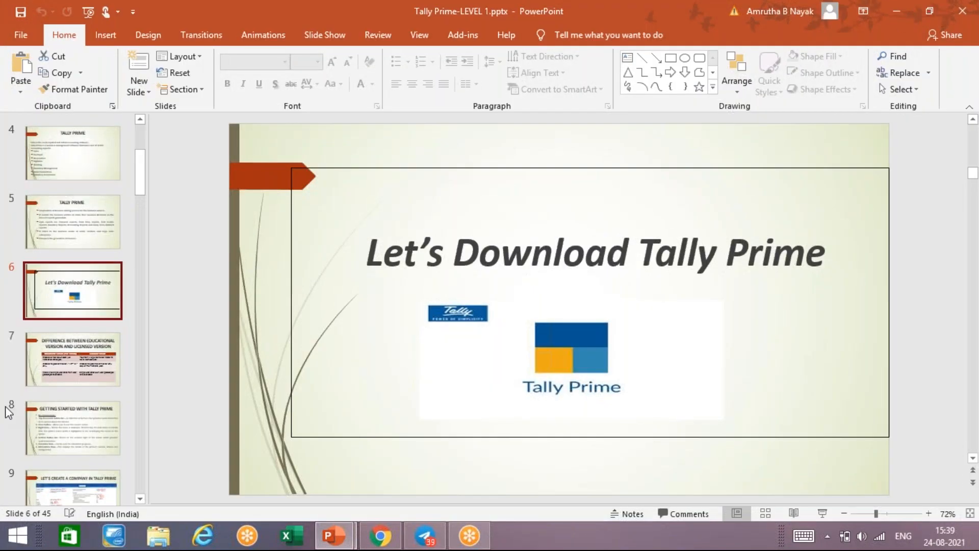
click(56, 368)
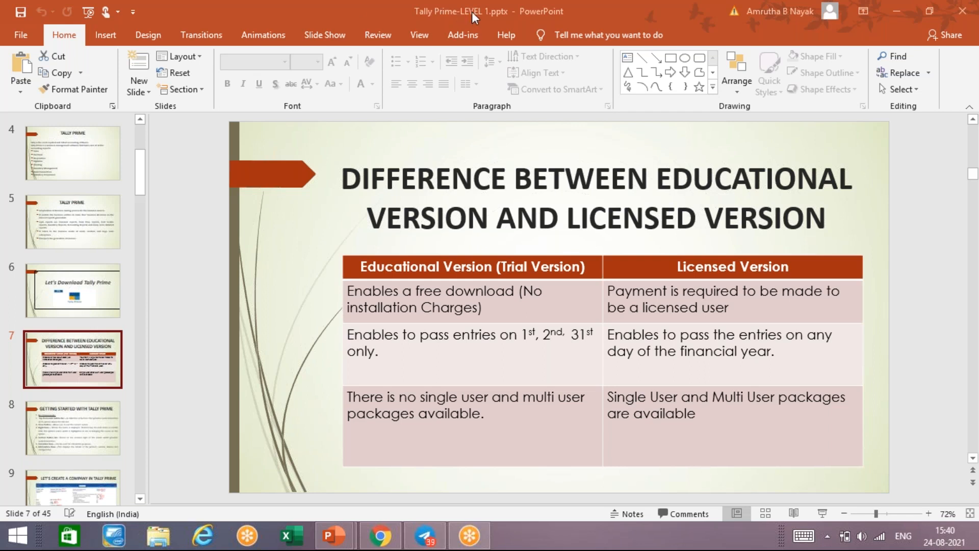
click(896, 15)
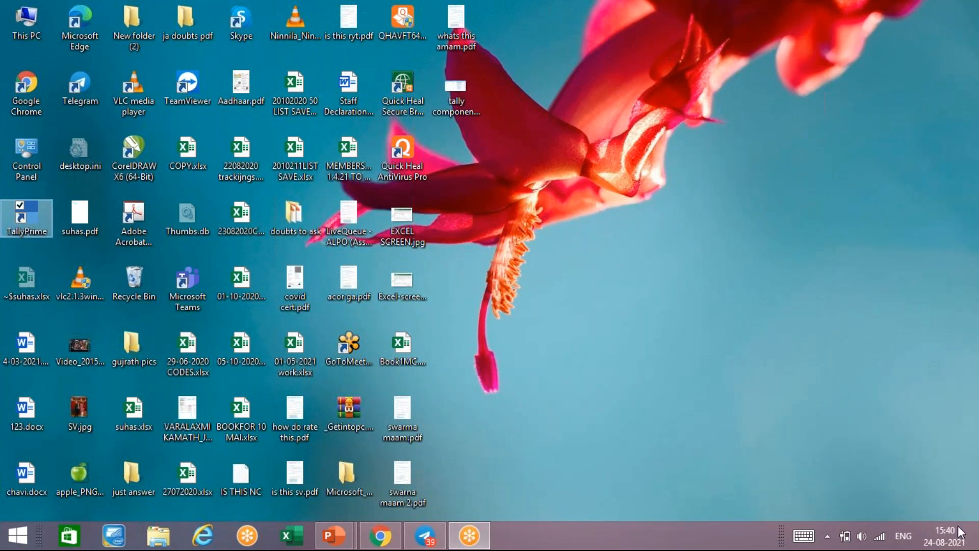
- Launch TallyPrime EDU from its desktop icon, then restore the Tally Prime-LEVEL 1 presentation
double_click(20, 228)
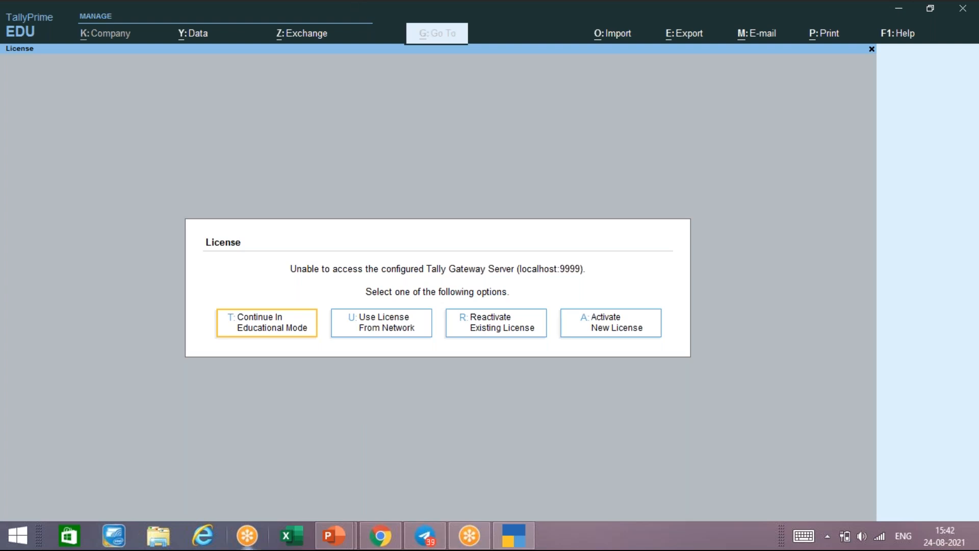
mouse_move(344, 530)
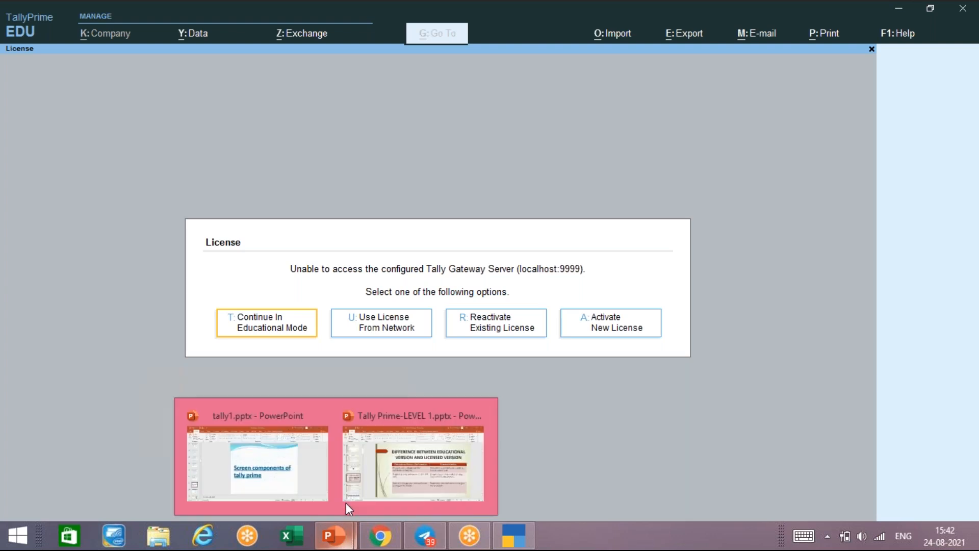
click(387, 438)
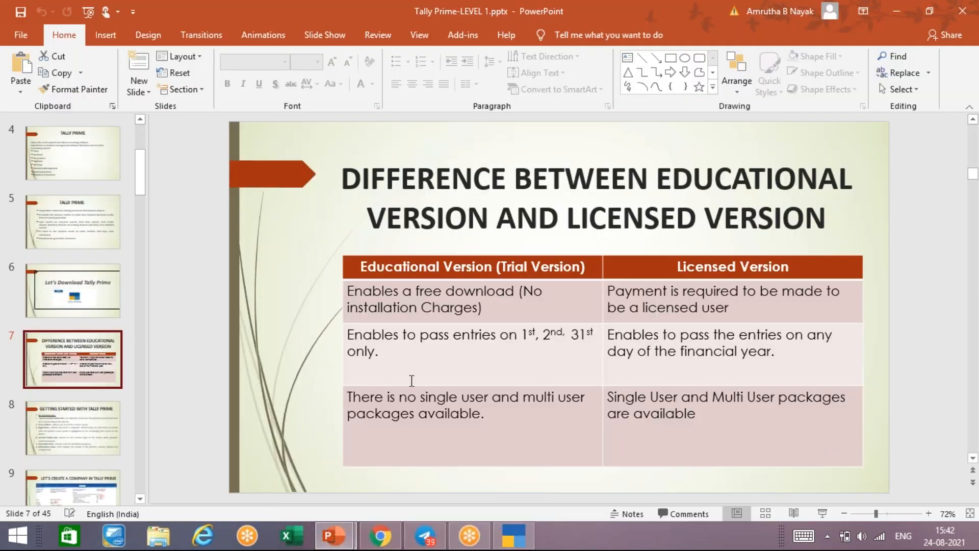
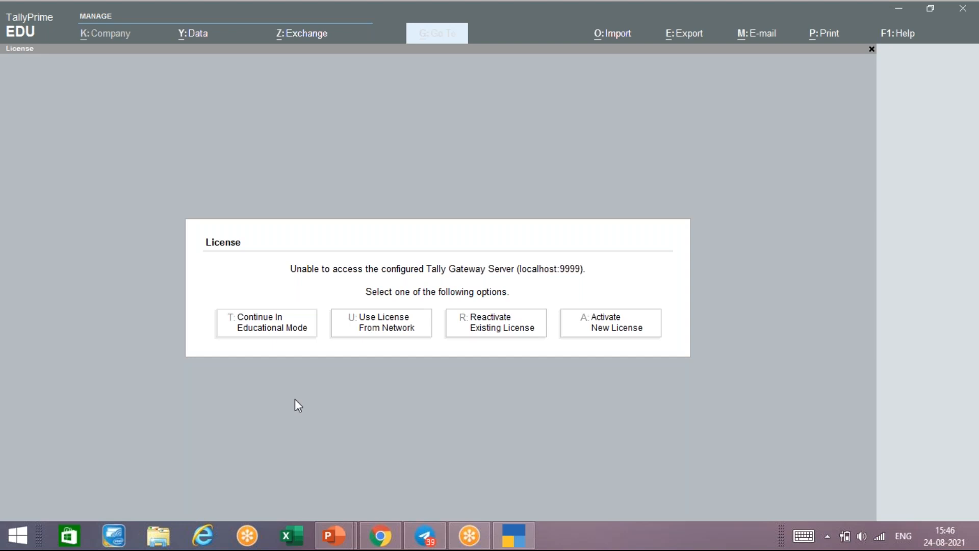
- Continue in educational mode, quit TallyPrime, and minimise the PowerPoint presentation
click(295, 399)
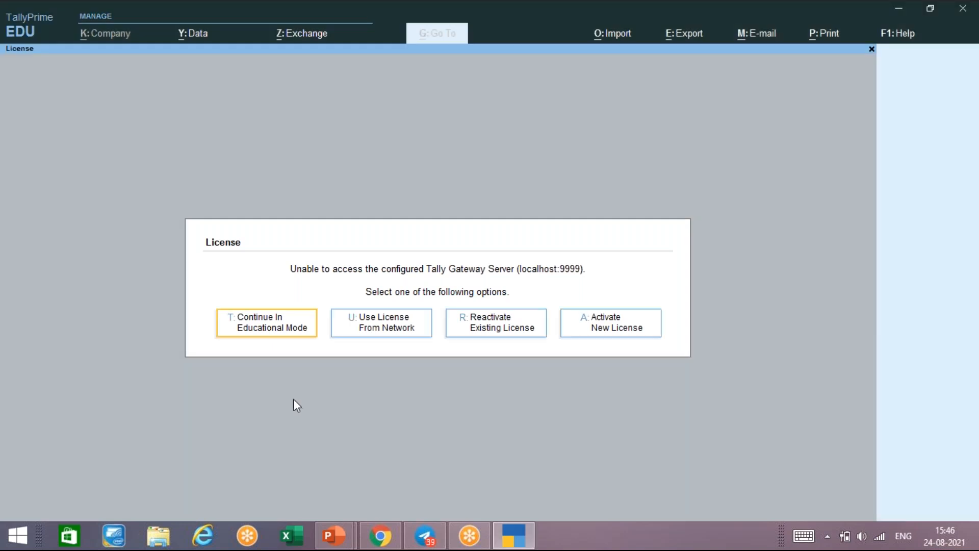
key(Return)
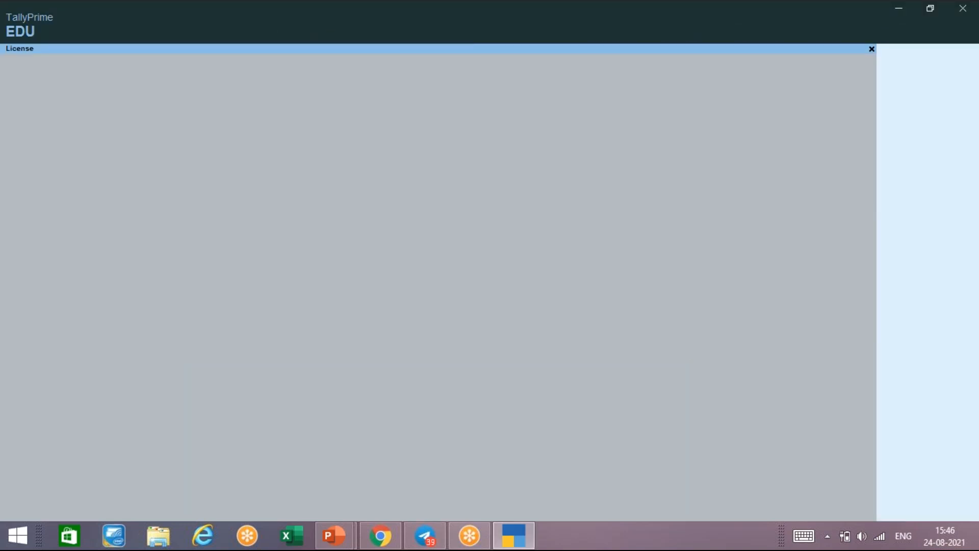
key(Escape)
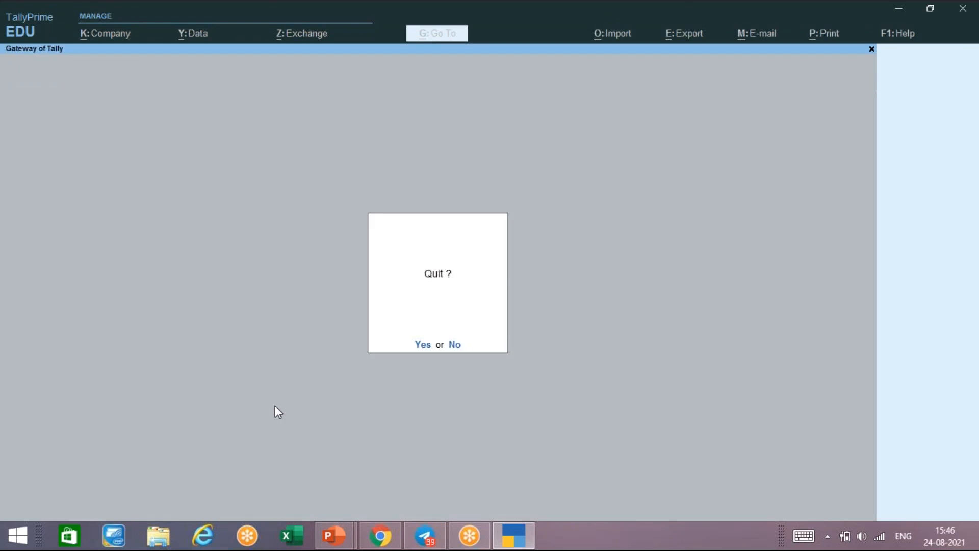
key(Return)
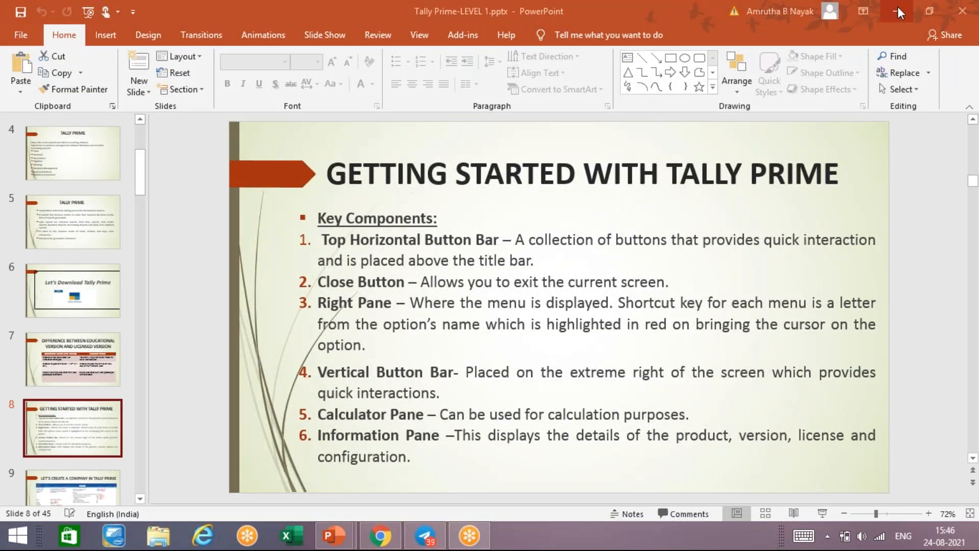
click(899, 12)
click(21, 220)
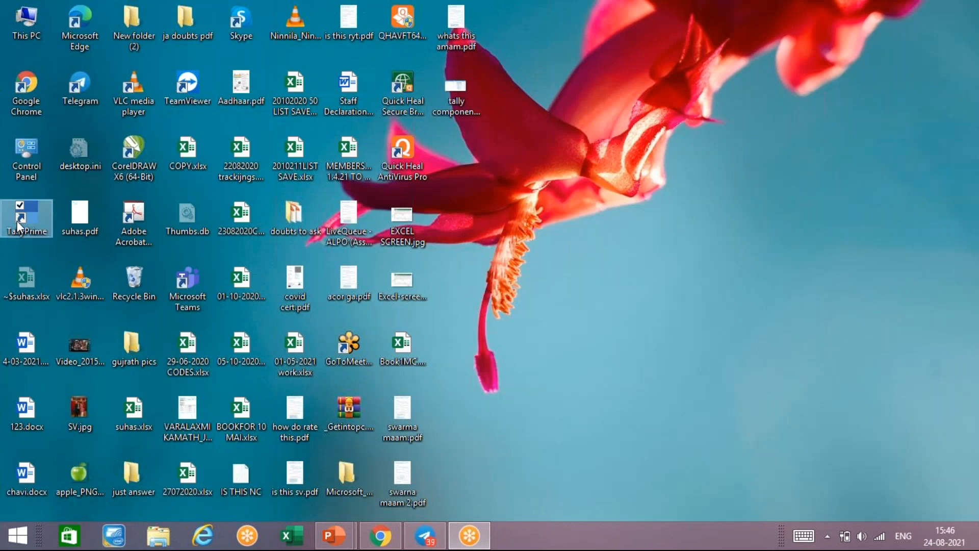
- Relaunch TallyPrime from its desktop shortcut to reach the License screen
double_click(16, 225)
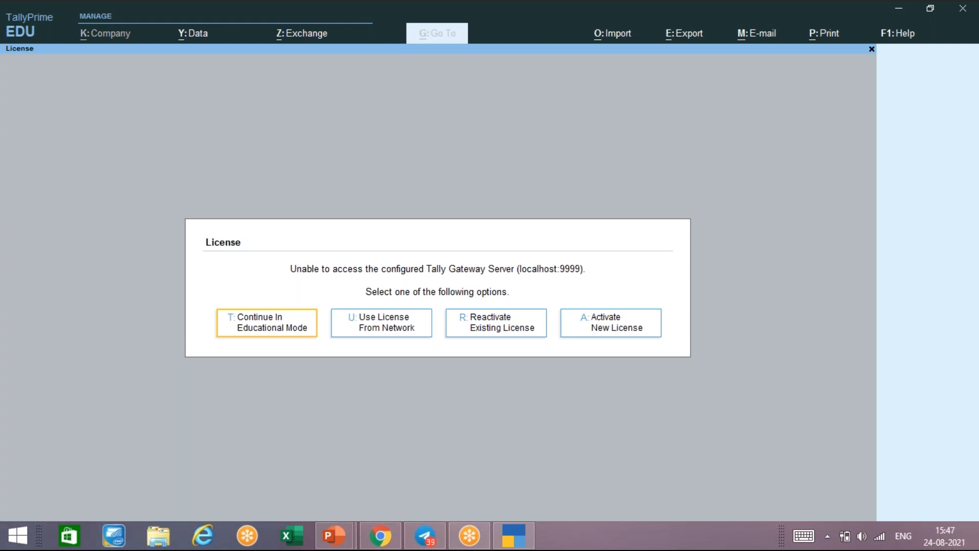
- Choose Continue In Educational Mode to reach the Select Company list
key(Return)
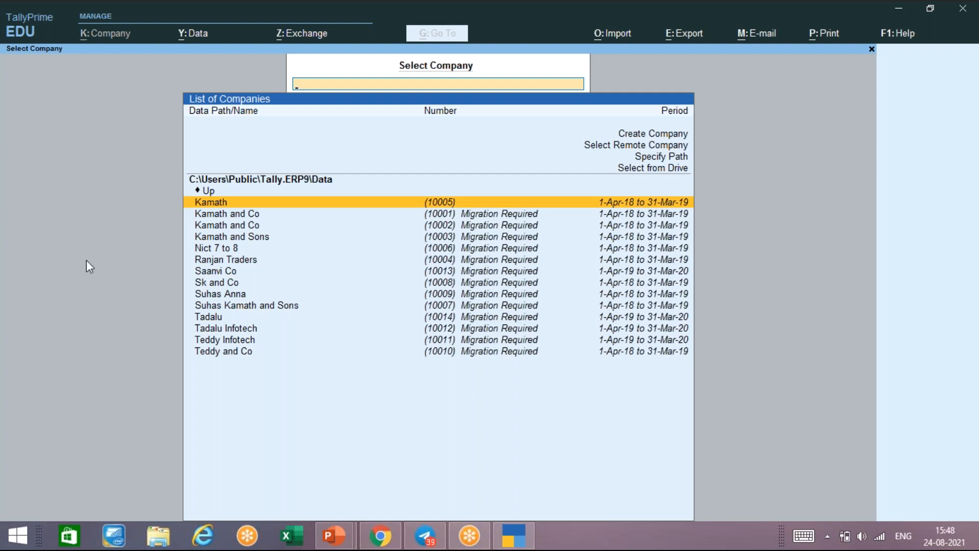
- Quit TallyPrime, declining the first quit prompt and confirming the second
key(Escape)
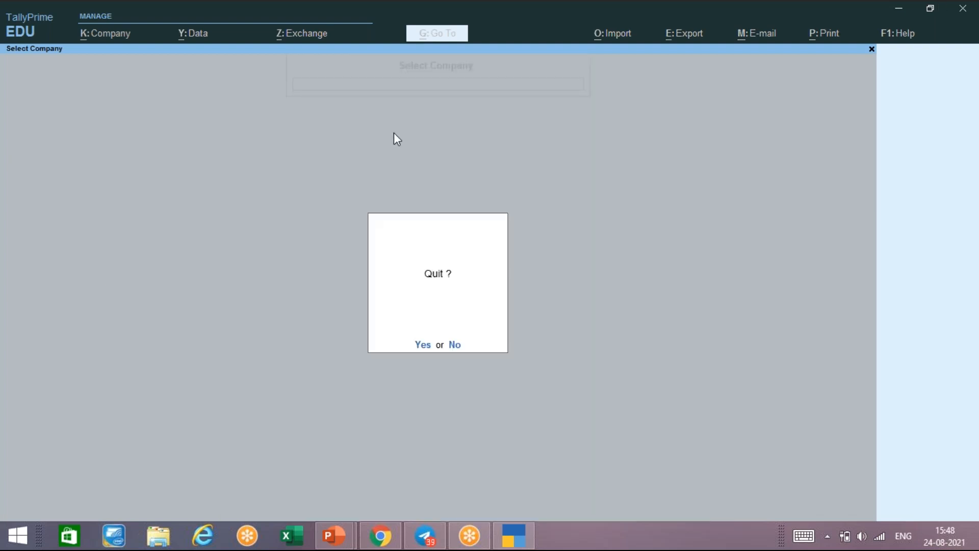
key(n)
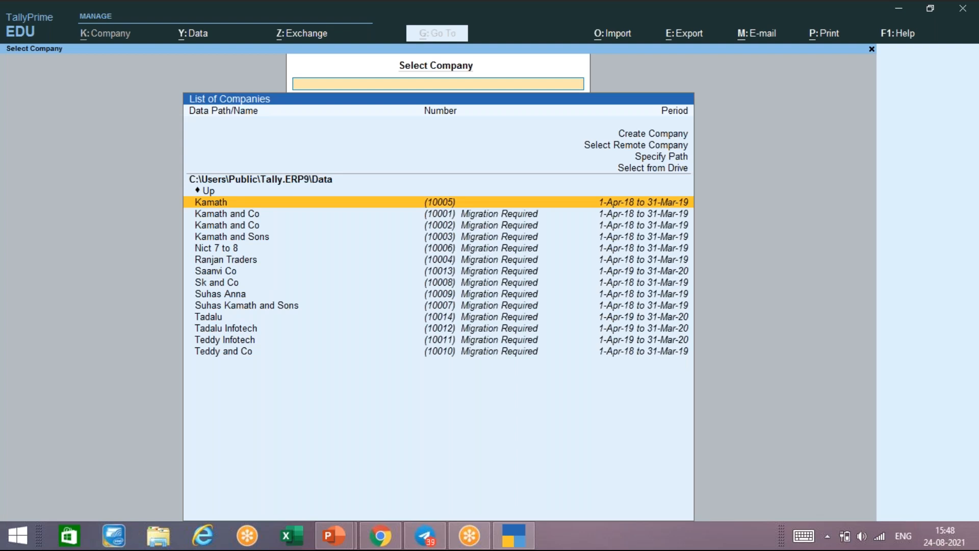
key(Escape)
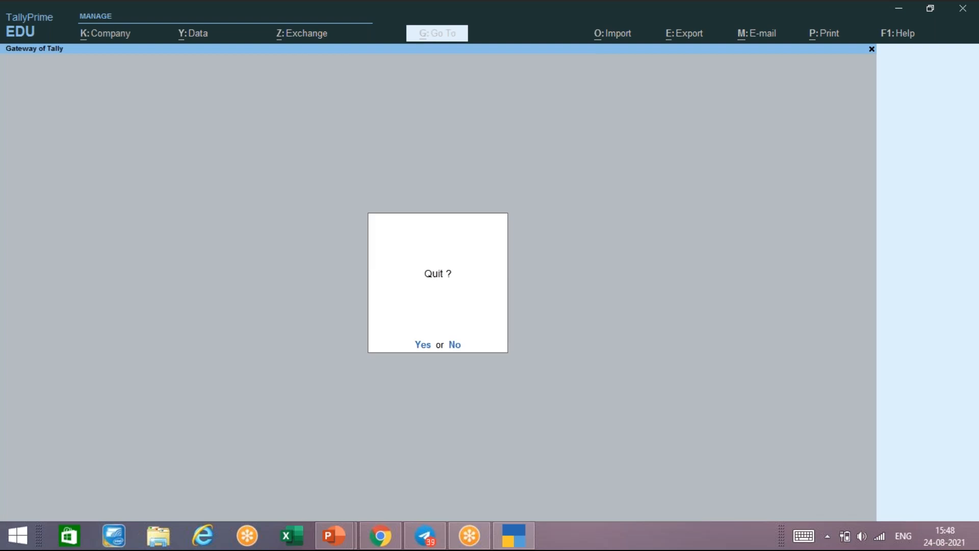
key(y)
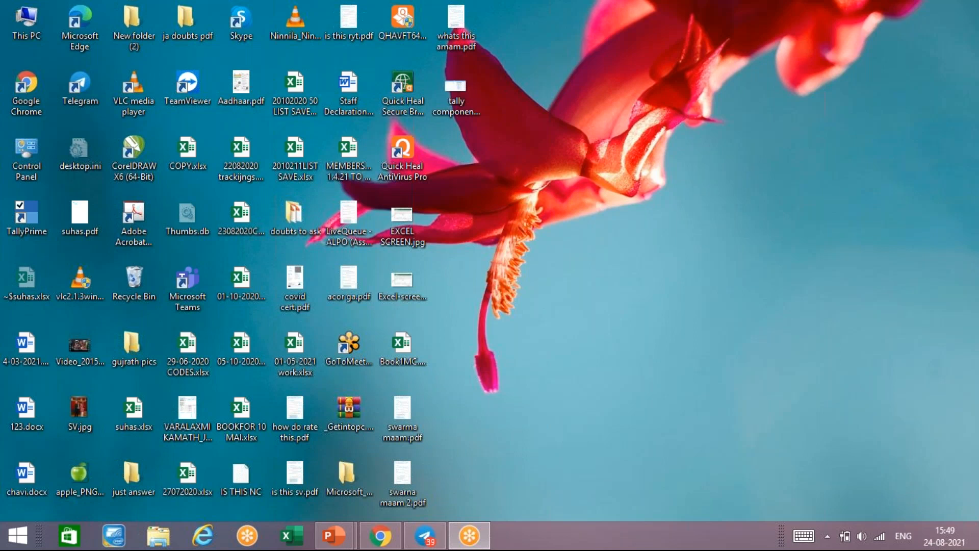
- Relaunch TallyPrime EDU and continue in educational mode to the Select Company list
double_click(38, 218)
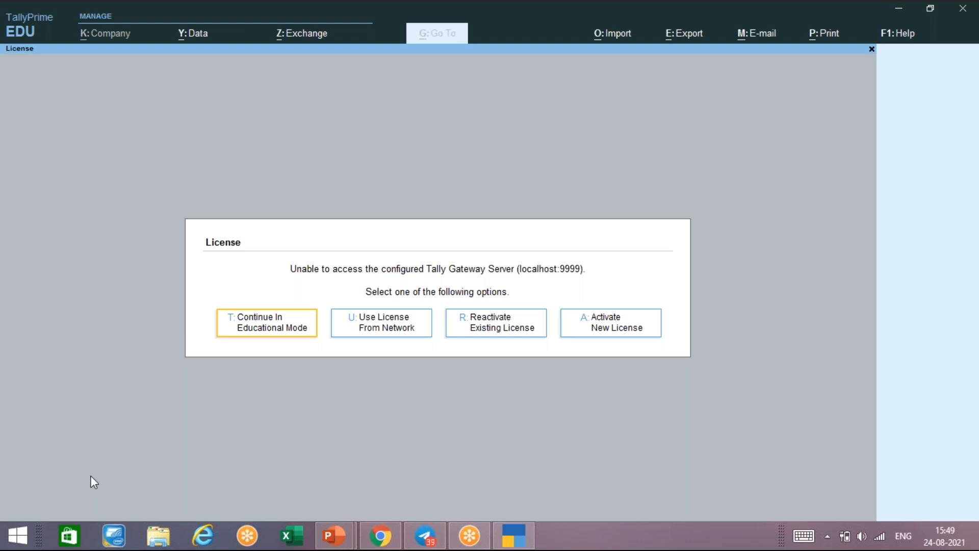
key(Return)
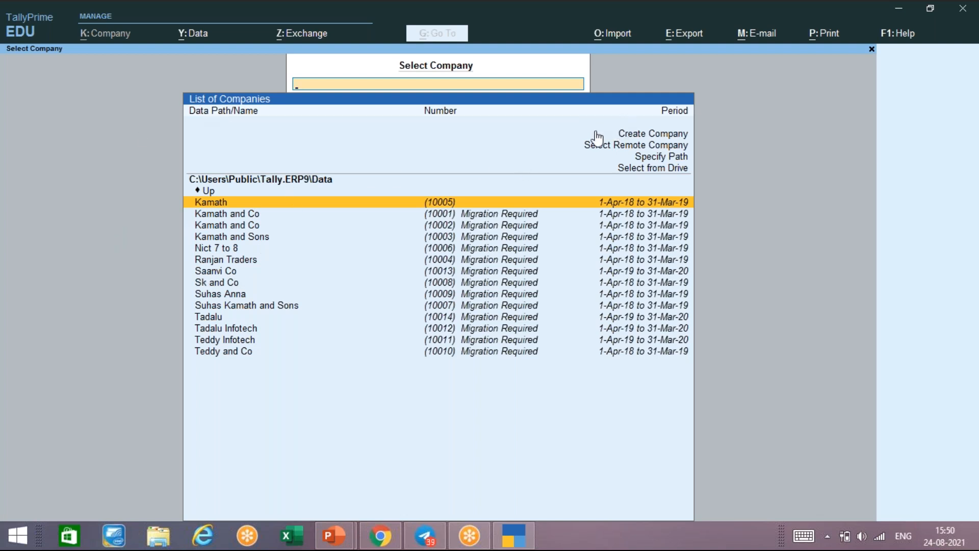
- Leave the Create Company form, dismiss the quit prompts, and load Kamath (1-Apr-18 to 31-Mar-19)
key(Up)
key(Up)
key(Up)
key(Up)
key(Up)
key(Up)
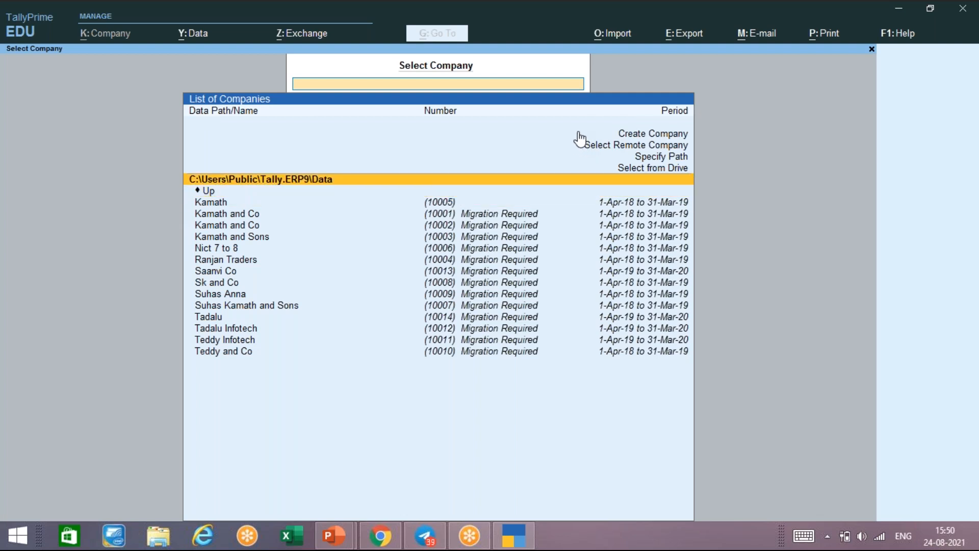
click(551, 148)
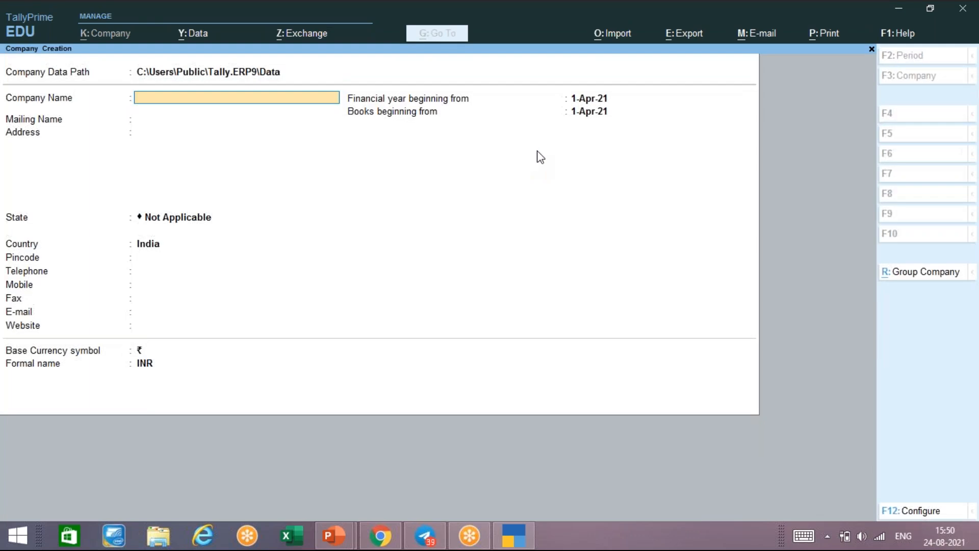
key(Escape)
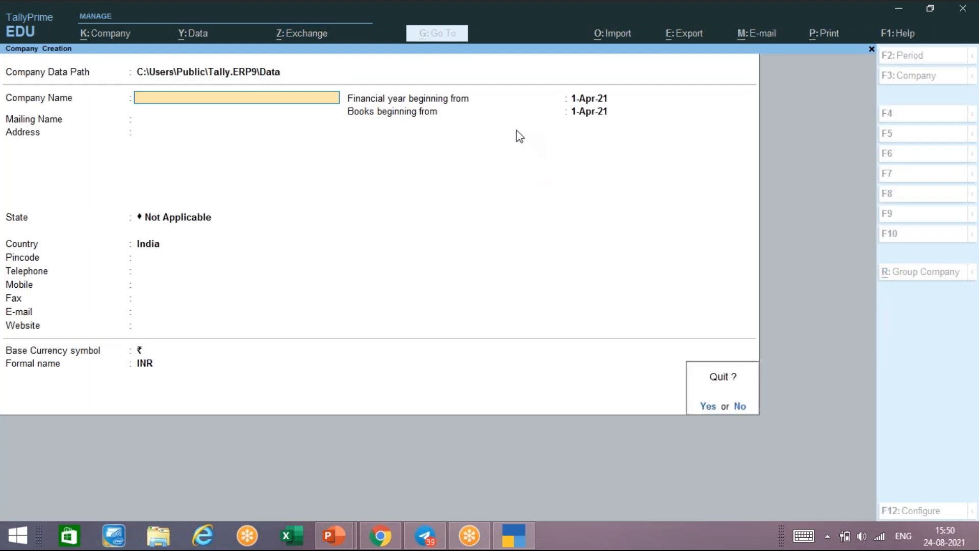
key(y)
key(Escape)
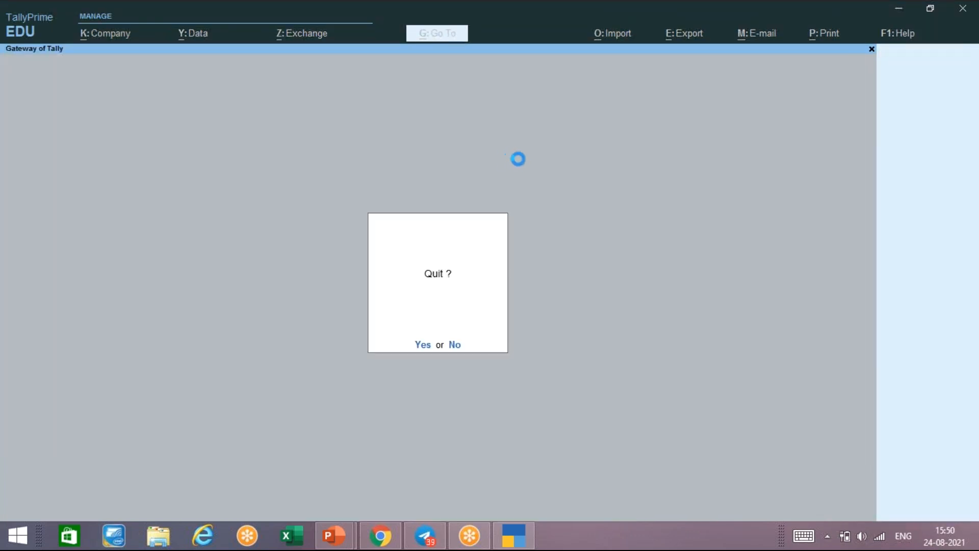
key(Escape)
key(Escape)
key(Escape)
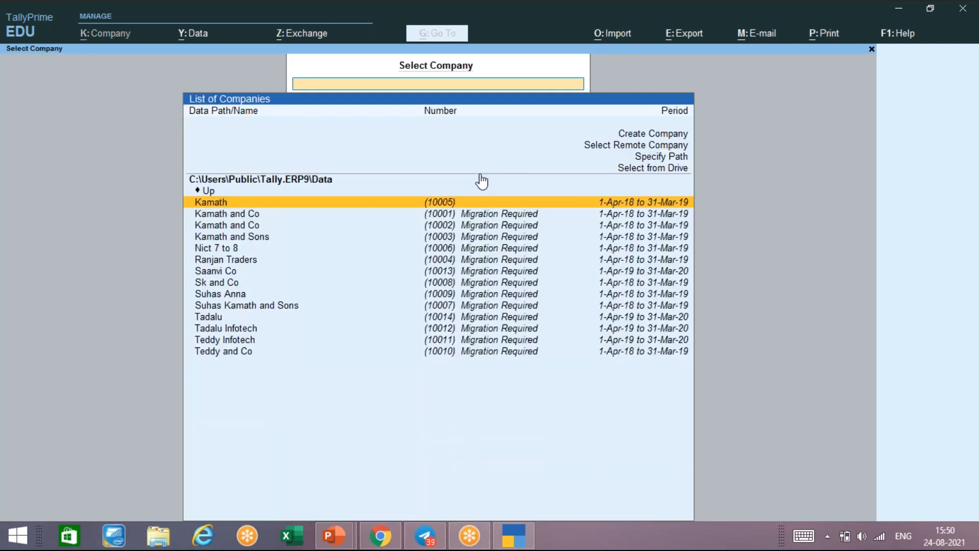
key(Escape)
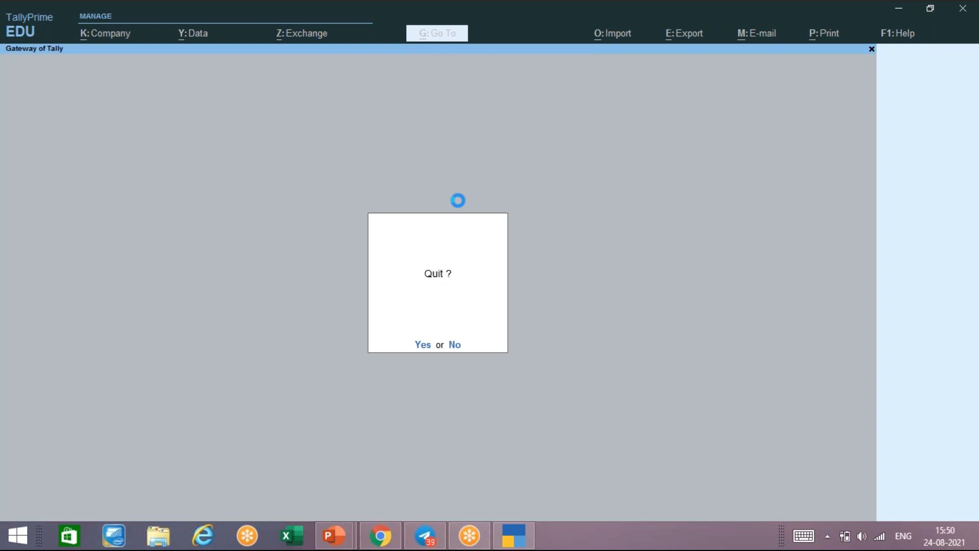
key(Escape)
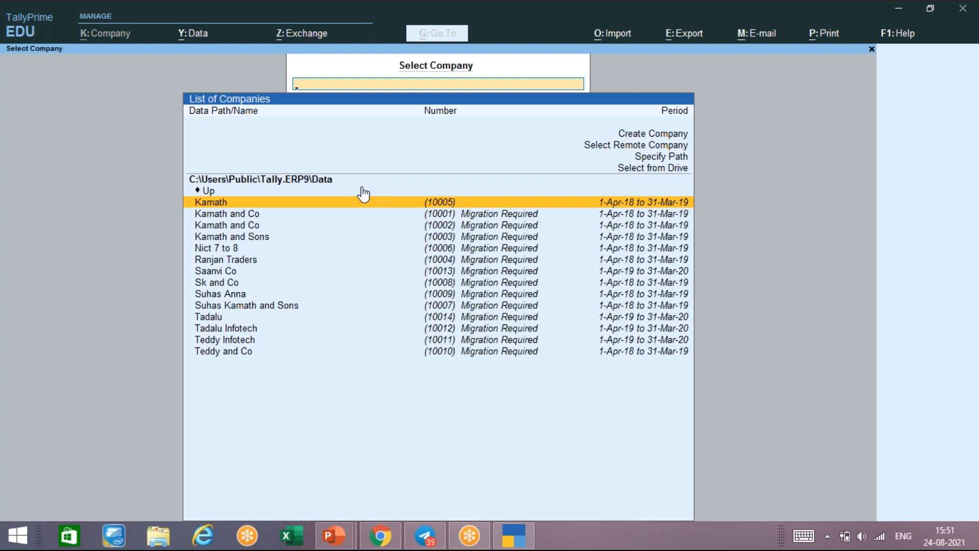
key(Return)
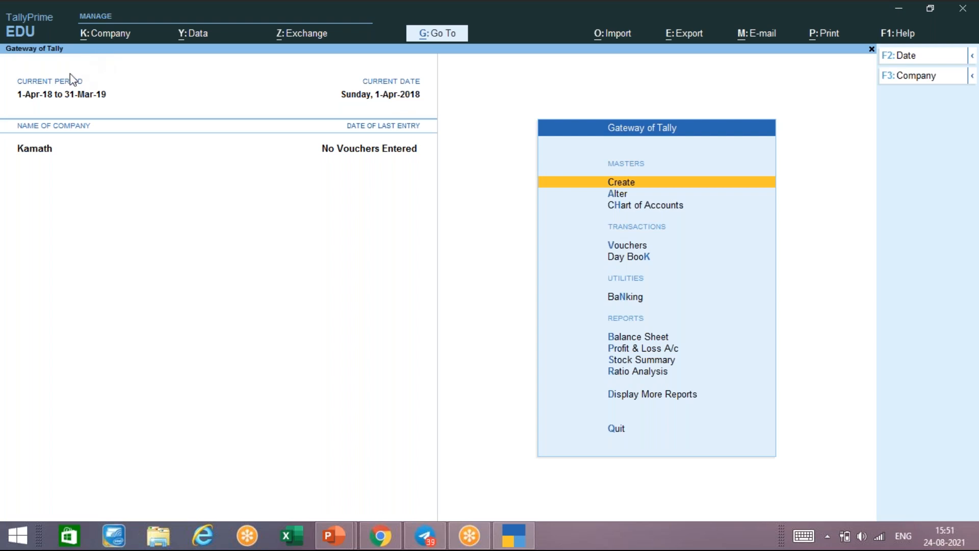
- Choose Shut from the Alt+K Company menu to list Kamath (10005) for closing
click(69, 99)
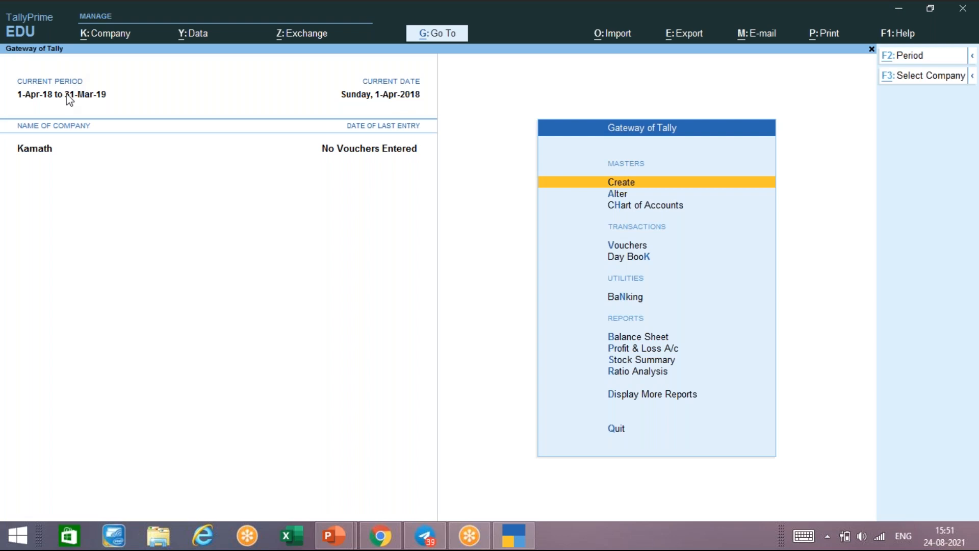
key(alt+k)
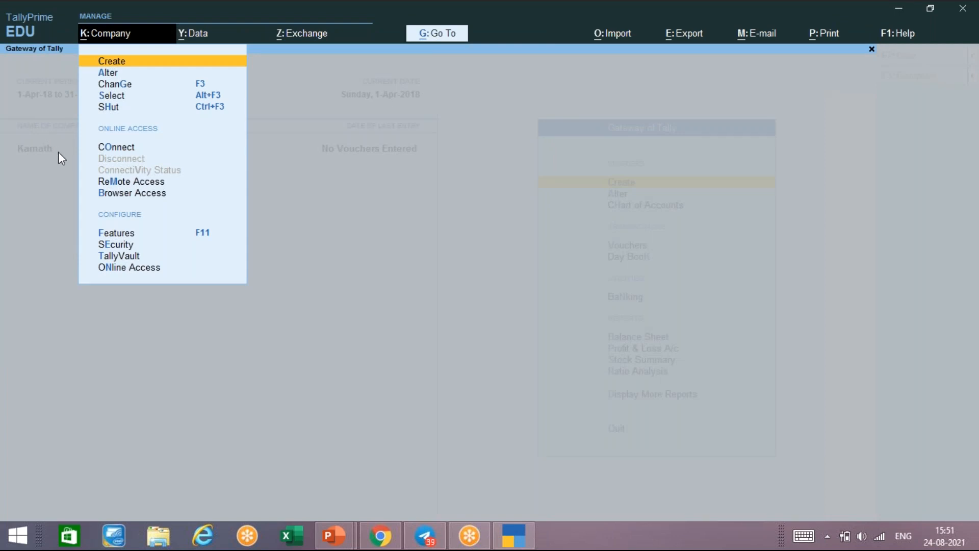
click(31, 166)
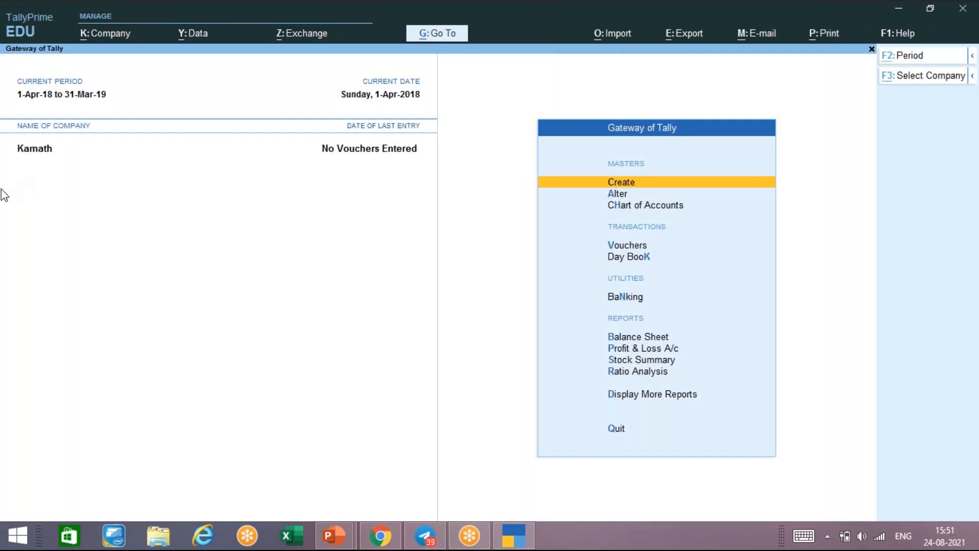
key(alt+k)
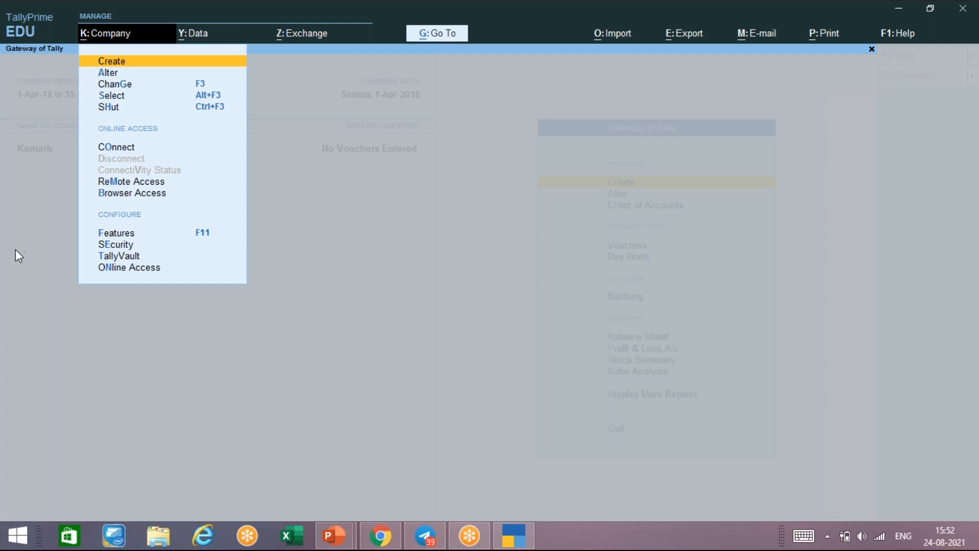
key(Down)
key(Down)
key(Down)
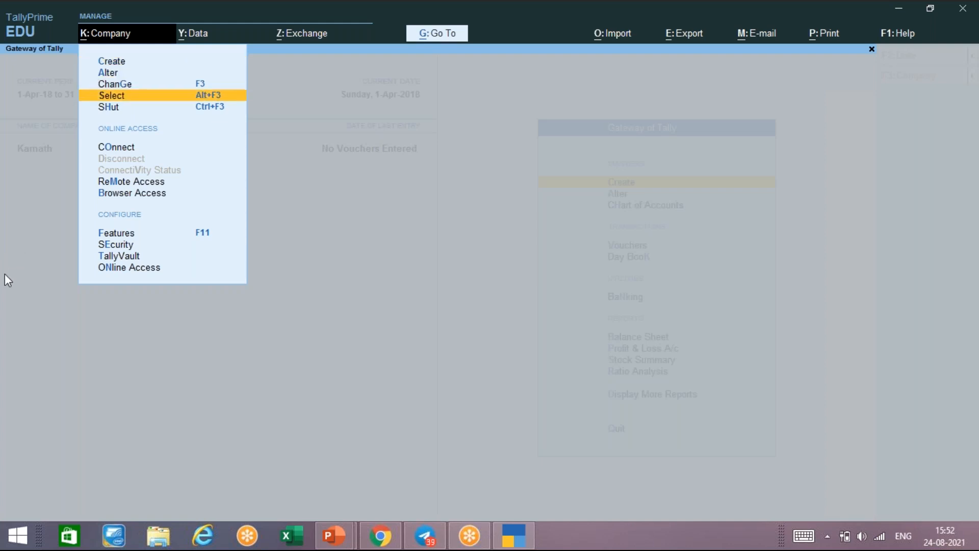
key(Down)
key(Return)
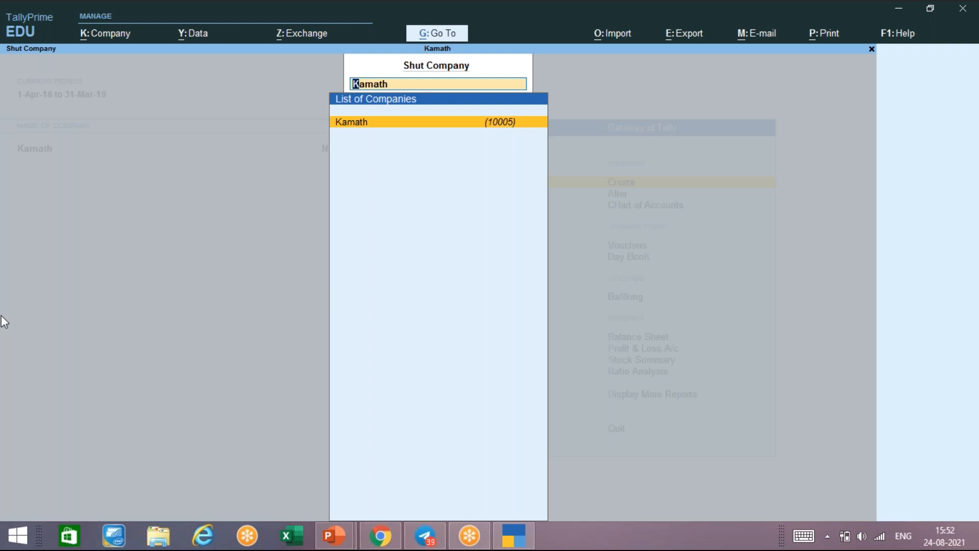
- Shut the Kamath company
key(Escape)
key(Return)
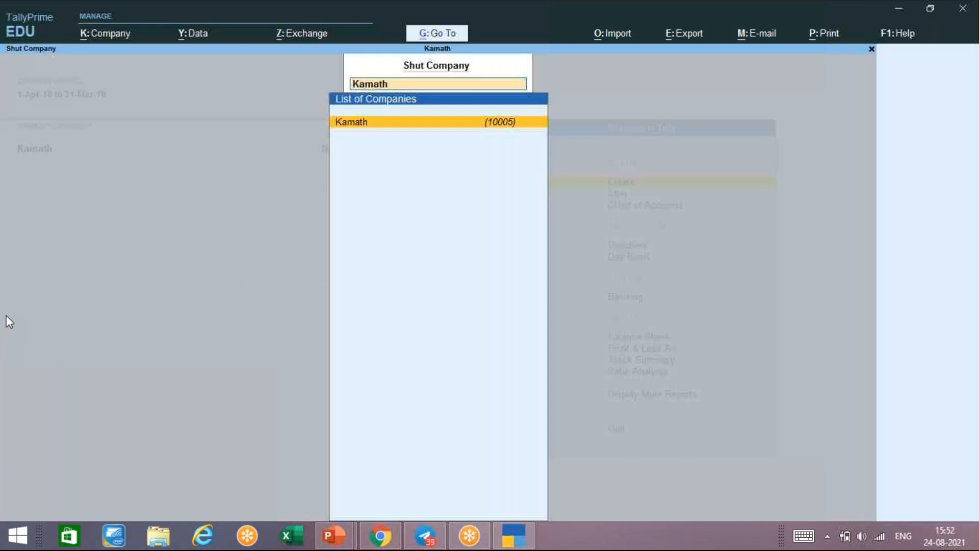
key(Return)
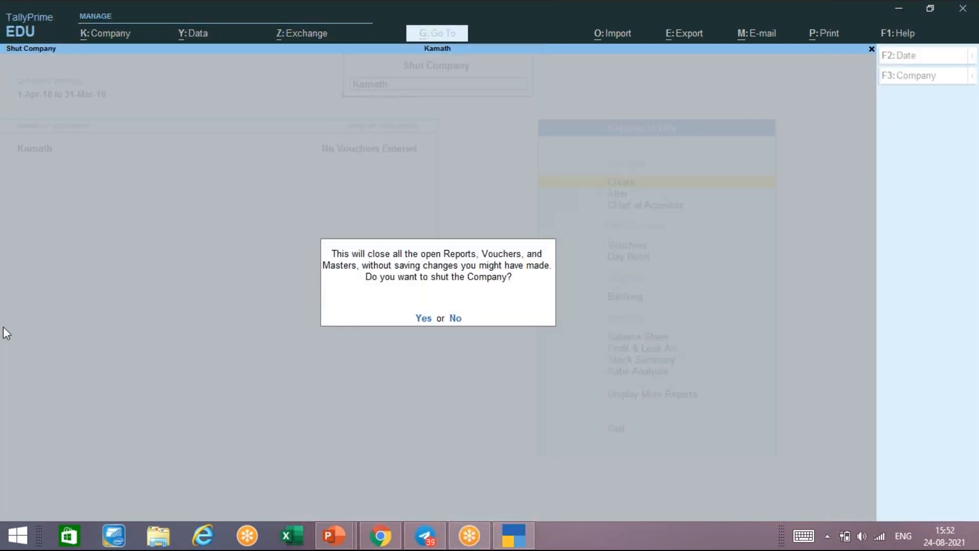
key(Return)
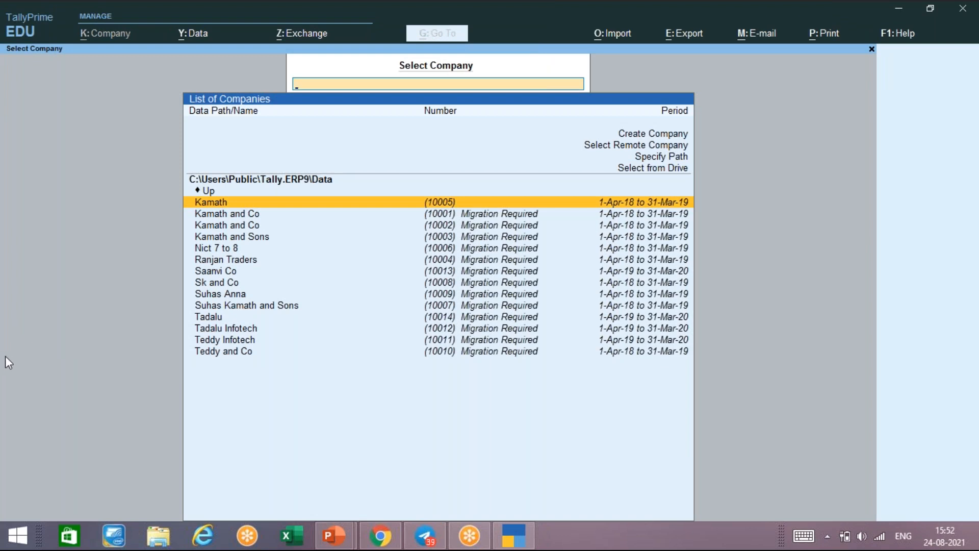
- Open and abandon the Company Creation form, then select Kamath from the company list
key(Up)
key(Up)
key(Up)
key(Up)
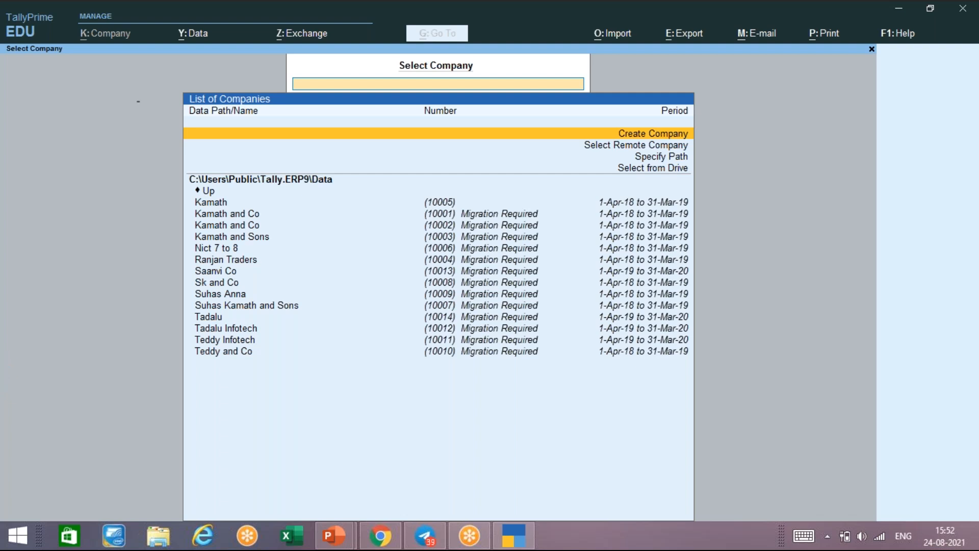
key(Return)
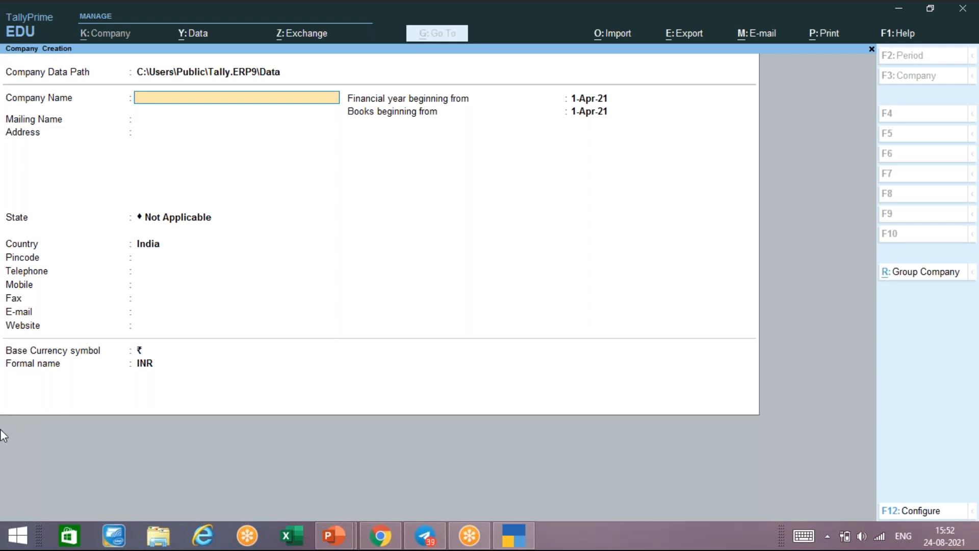
key(Escape)
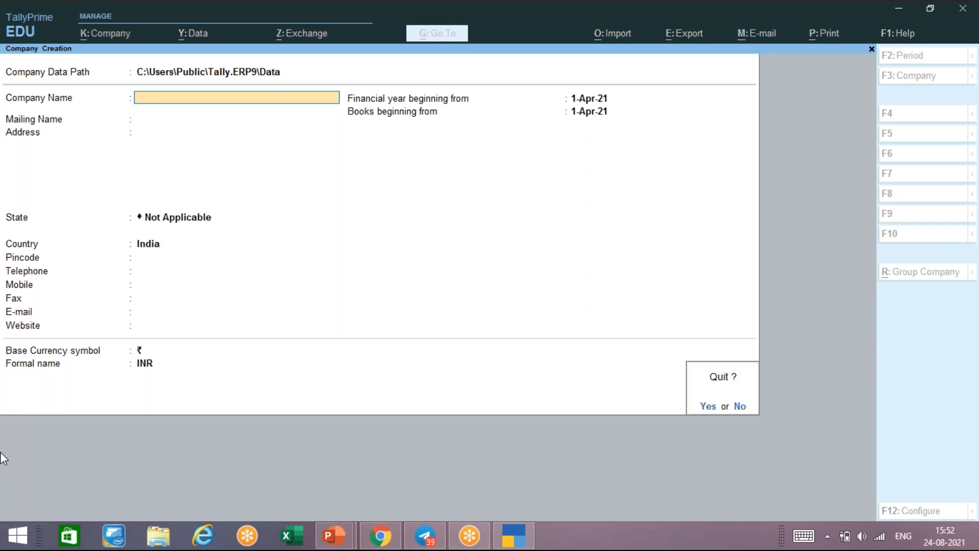
key(Return)
key(Escape)
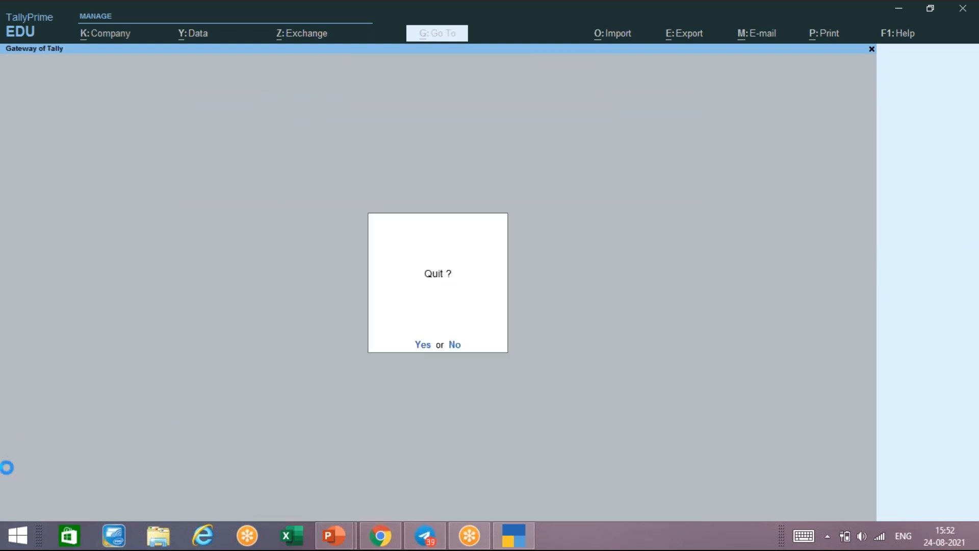
key(Escape)
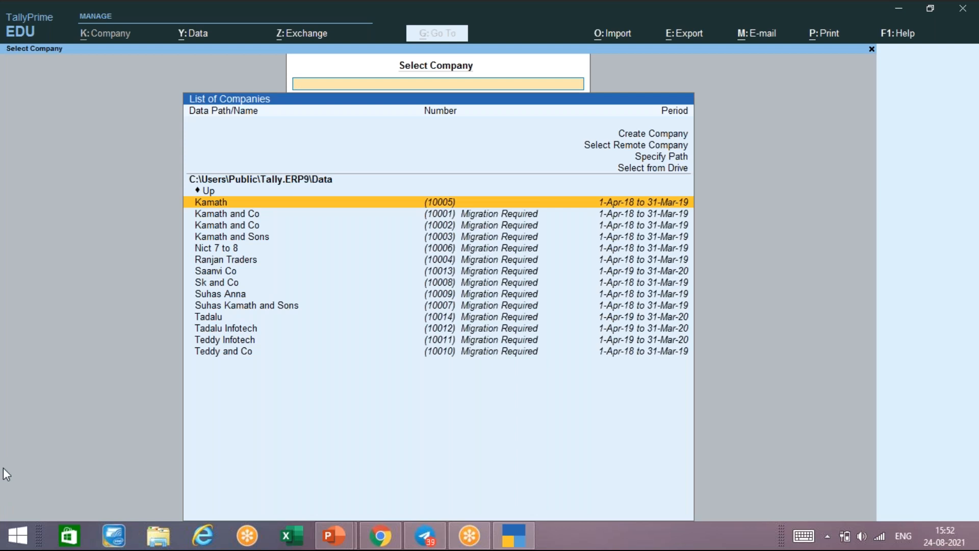
key(Return)
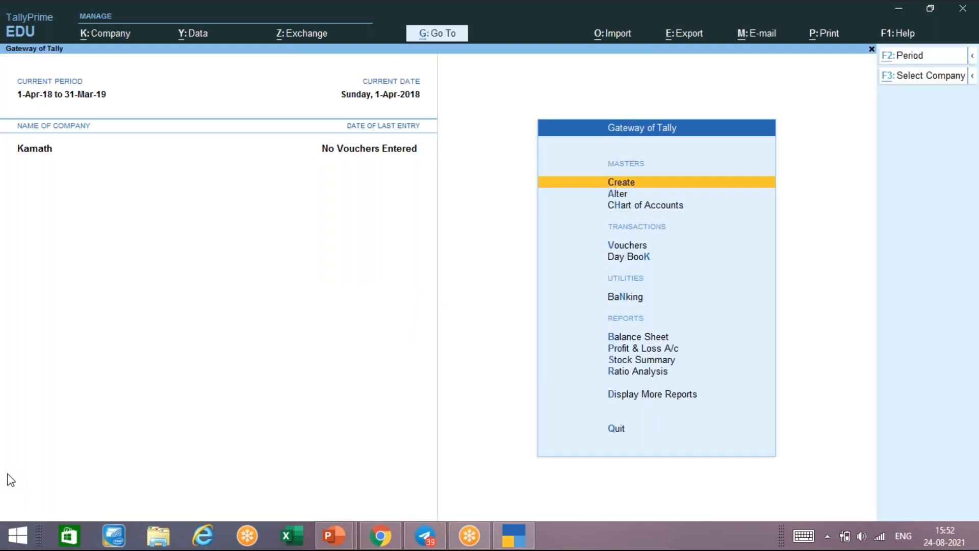
- Open Company > Create, then quit the company creation form
key(alt+k)
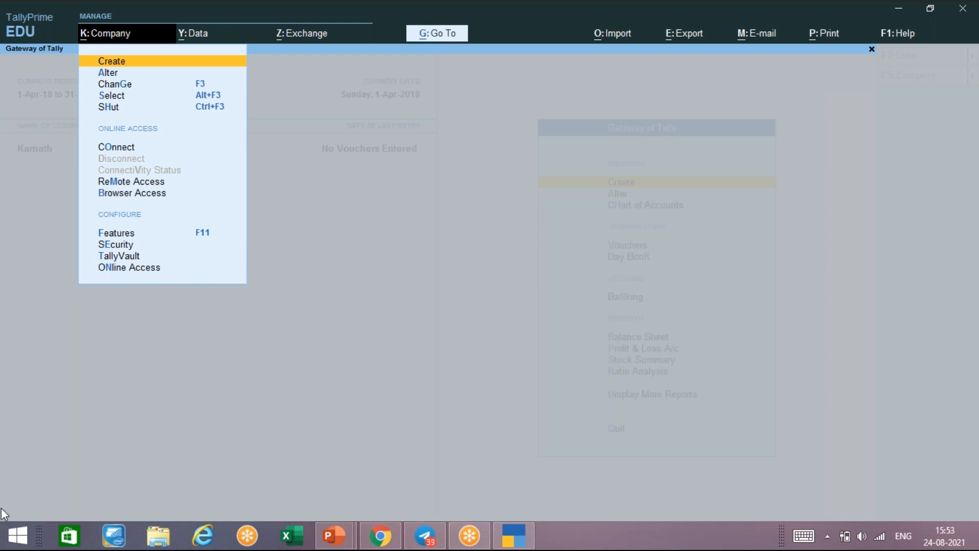
key(Return)
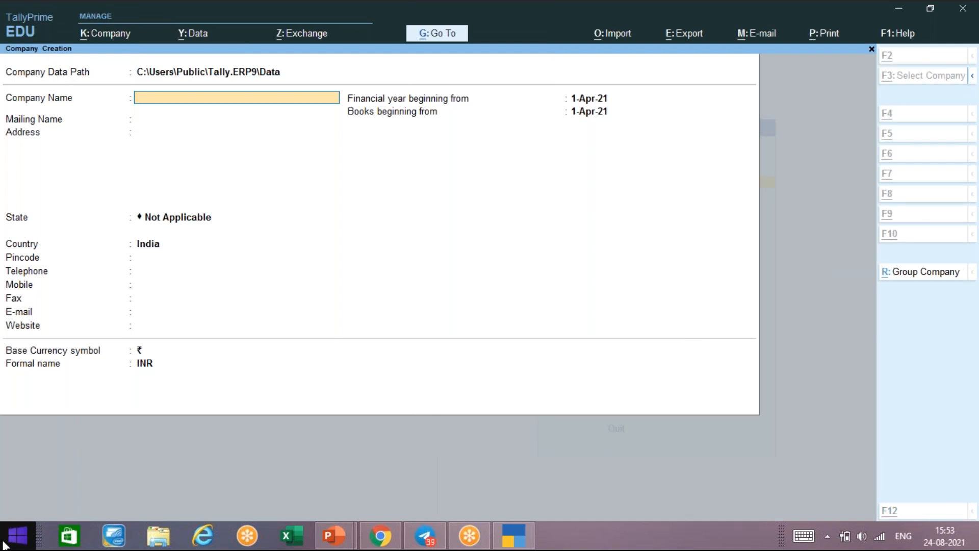
key(XF86AudioLowerVolume)
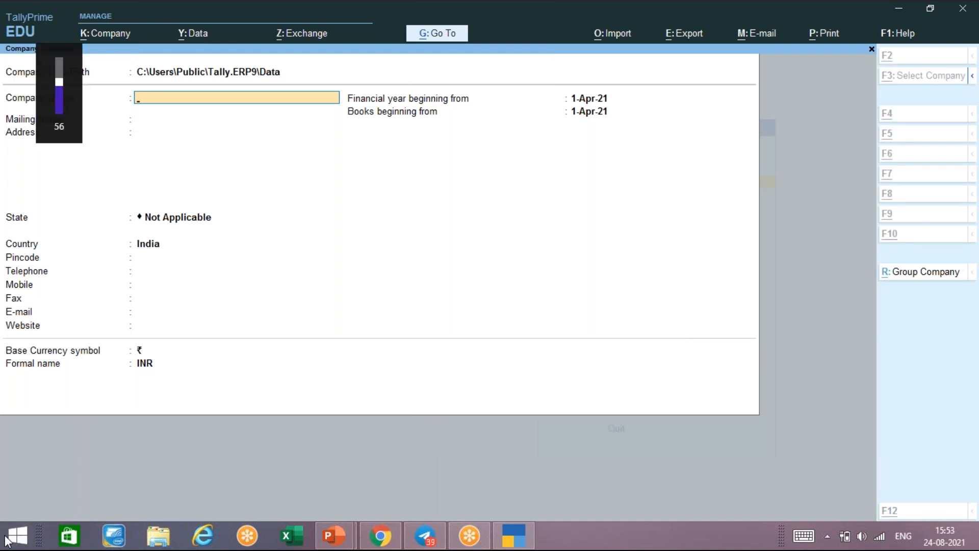
key(Escape)
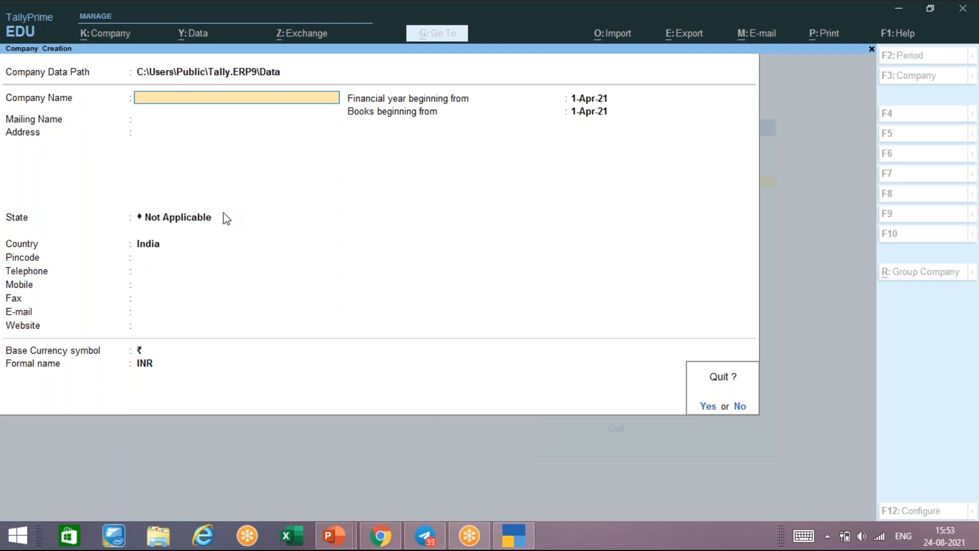
key(y)
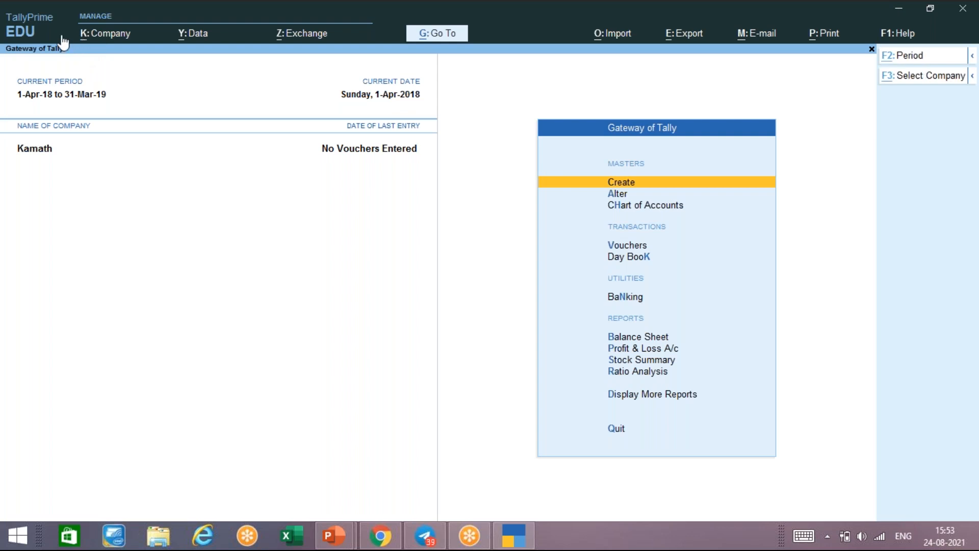
- Open Company > Create again for a blank form with financial year from 1-Apr-21
key(alt+k)
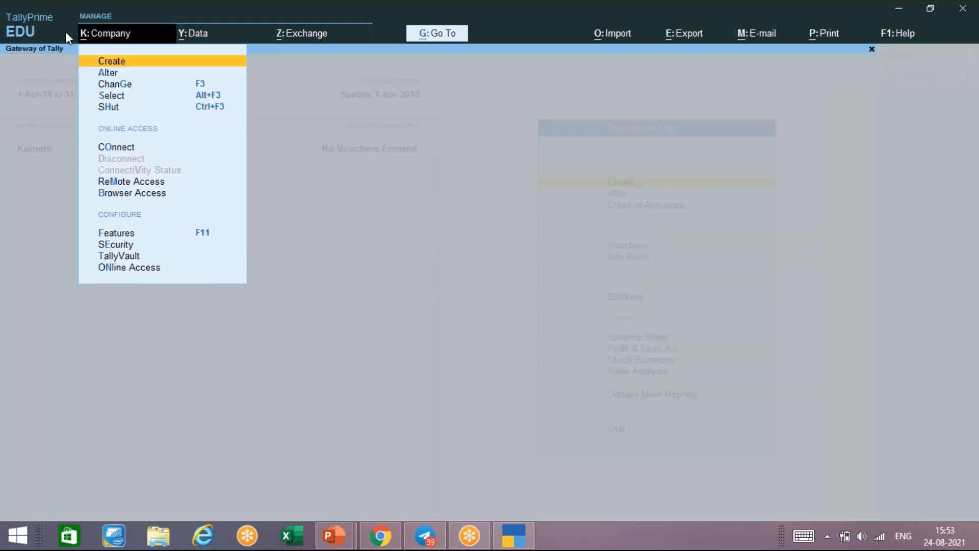
key(Down)
key(Up)
key(Return)
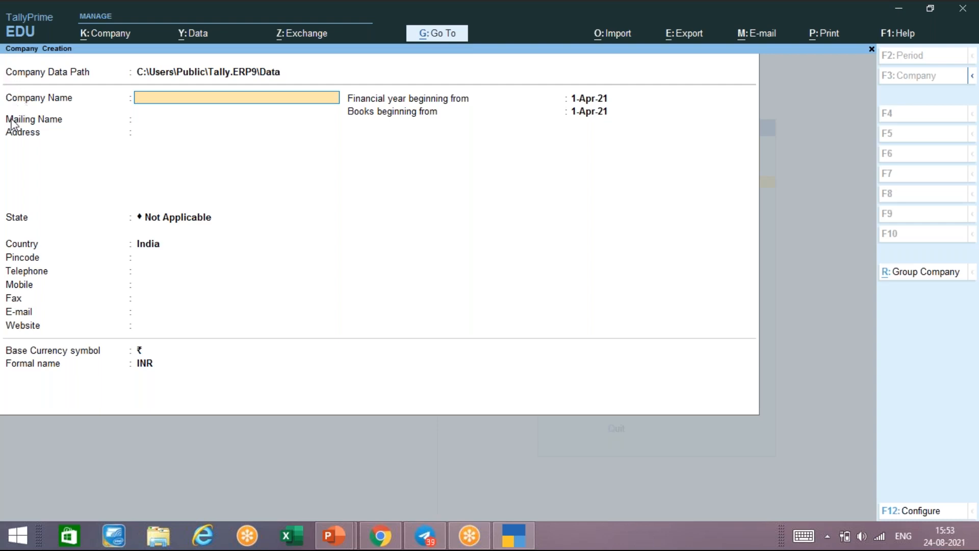
- Type company name 'Class 3-4.30pm', correcting typos, and accept the matching Mailing Name
text(Class 3-4.30pm M-f)
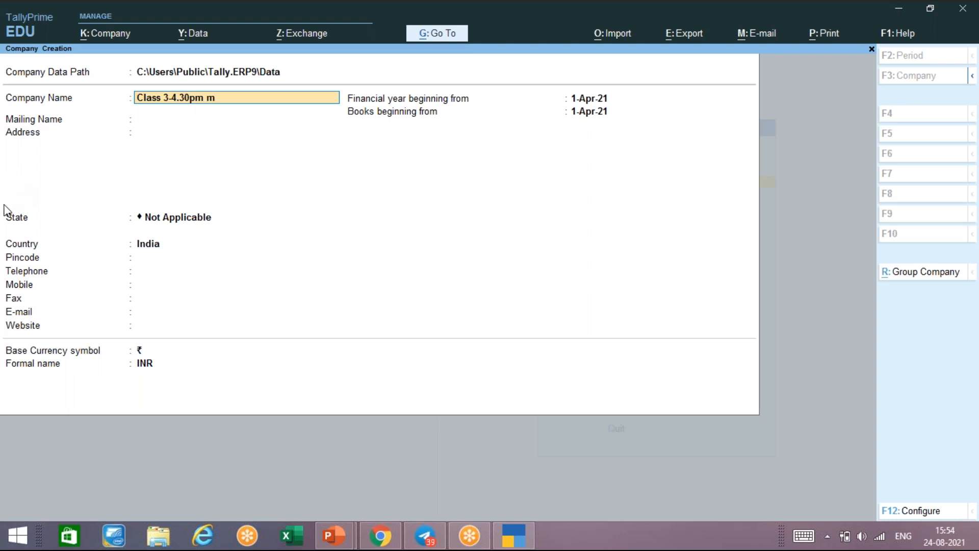
key(BackSpace)
text(F)
key(BackSpace)
key(BackSpace)
key(BackSpace)
key(BackSpace)
key(Return)
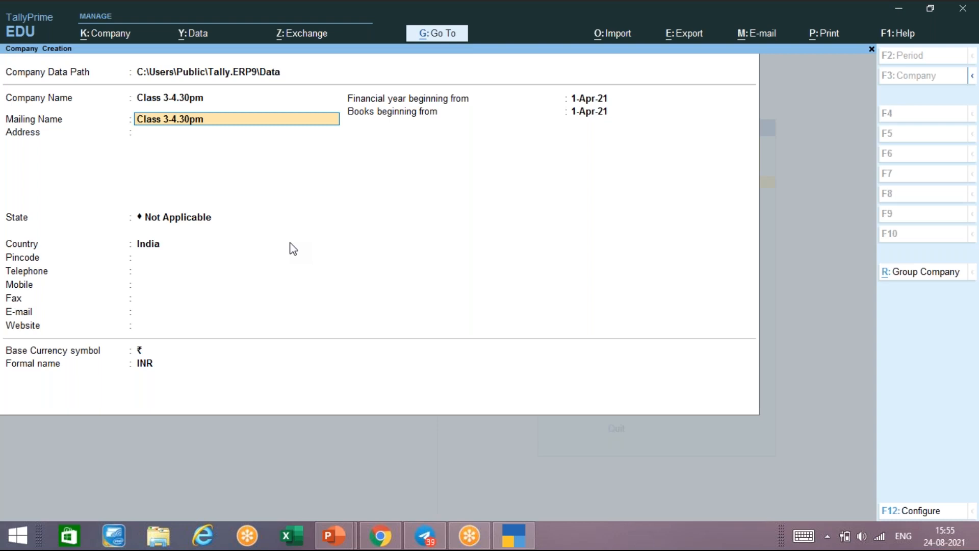
key(Return)
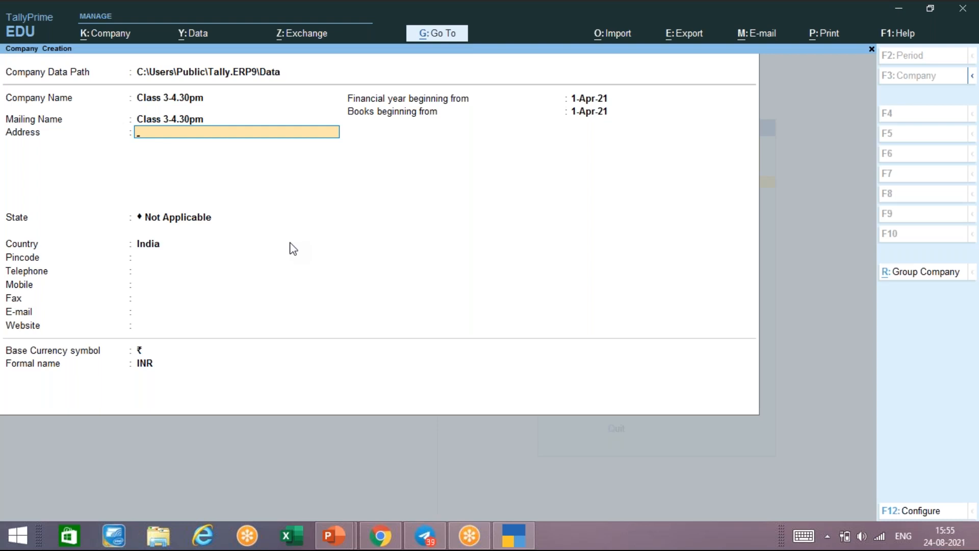
- Enter the company's street address on the first line and Bangalore on the second line
key(BackSpace)
key(BackSpace)
key(BackSpace)
key(Return)
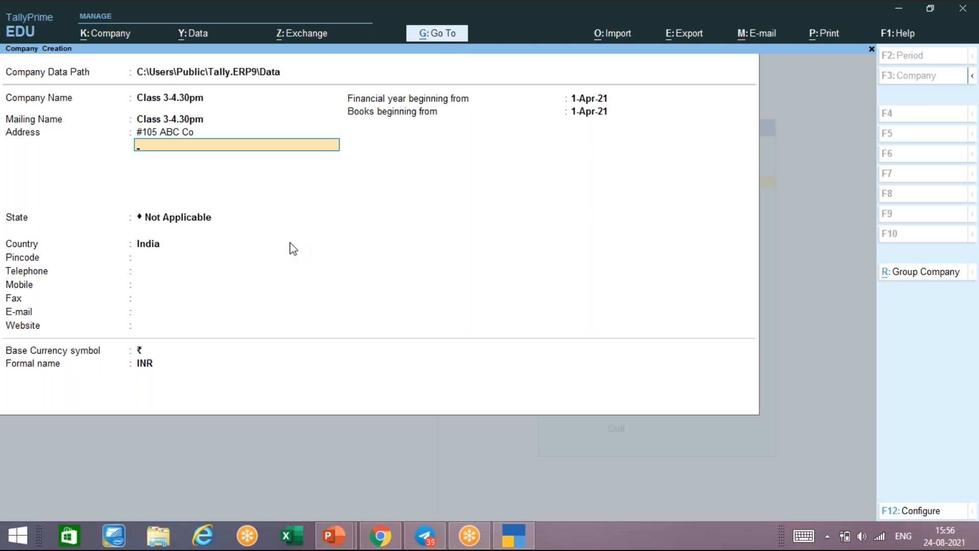
key(Return)
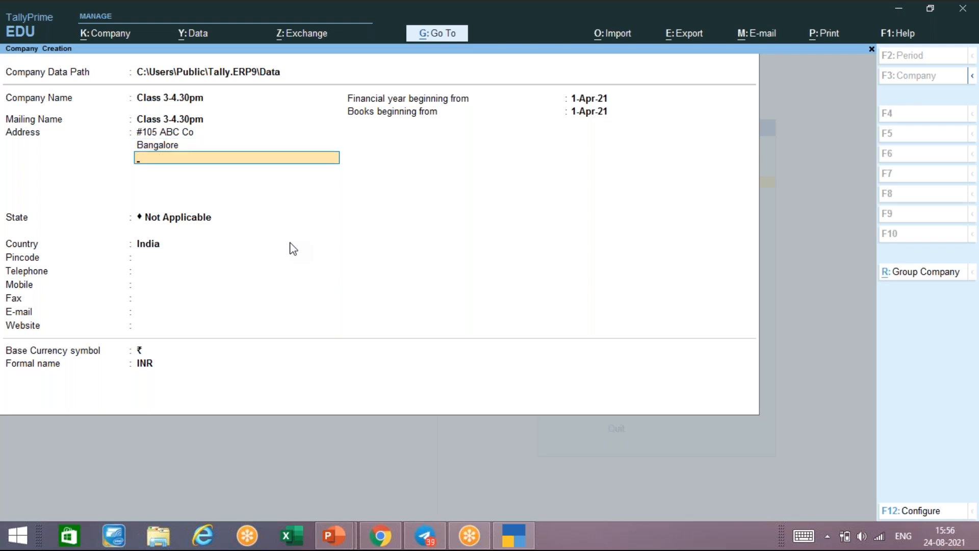
- Choose Karnataka as the company's state
key(Return)
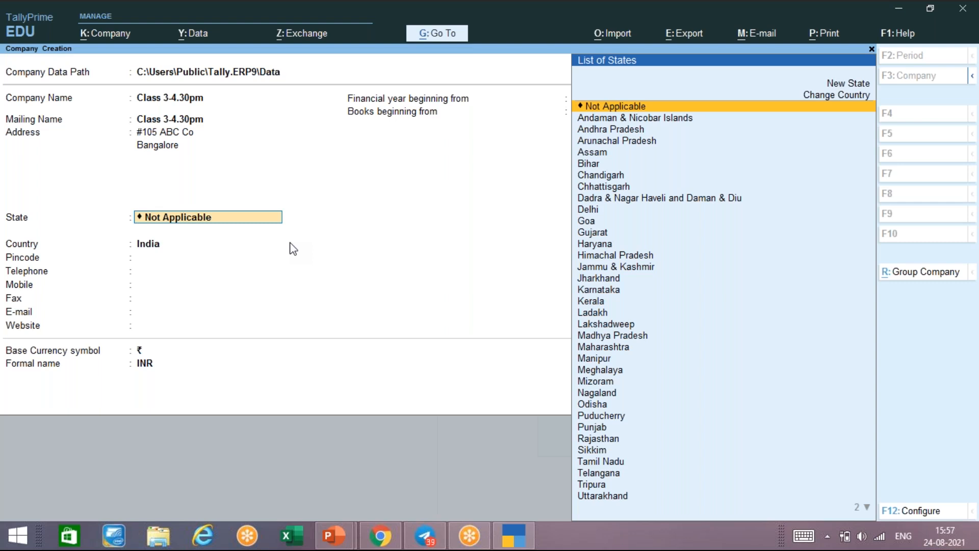
key(Down)
key(Down)
key(Down)
key(Down)
key(Down)
key(Down)
key(Down)
key(Down)
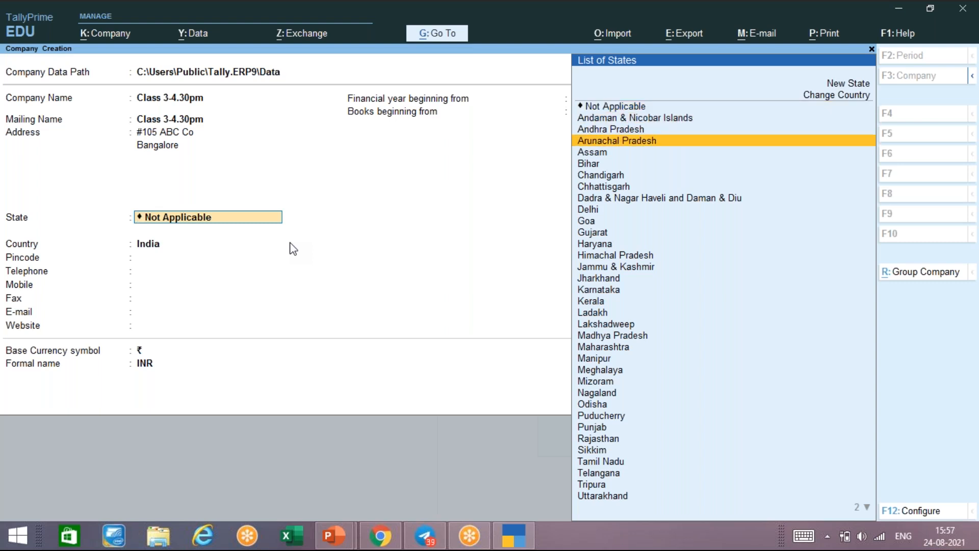
key(Down)
key(Down)
key(Down)
key(Down)
key(Down)
key(Down)
key(Down)
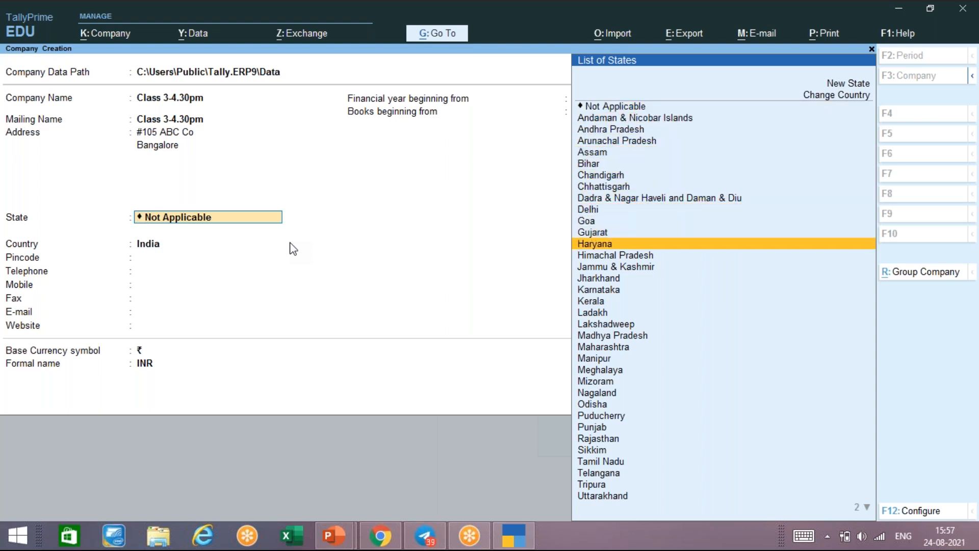
key(Down)
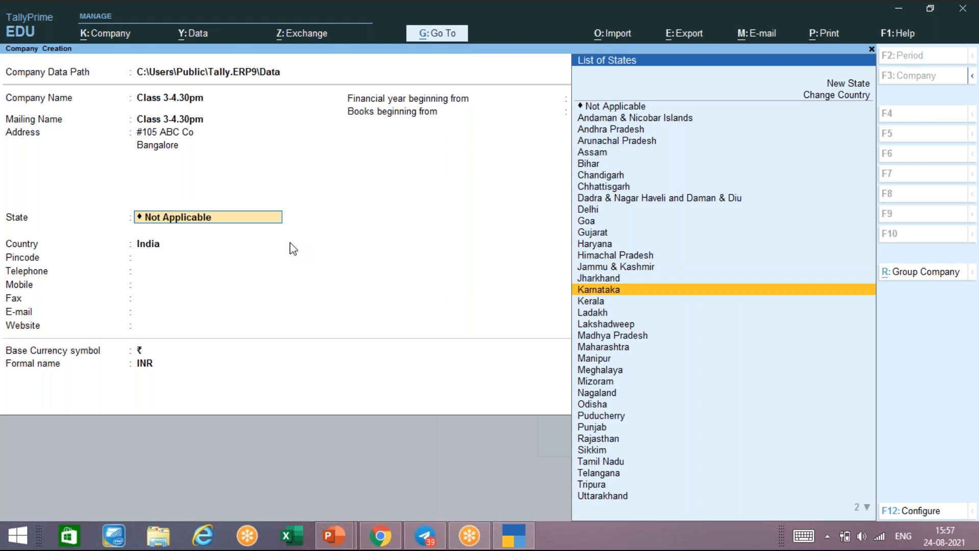
key(Return)
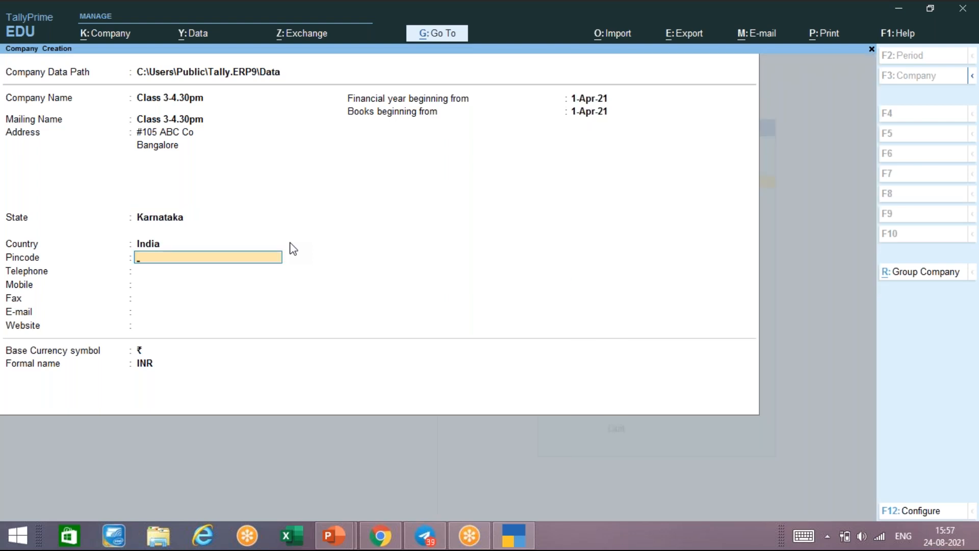
- Fill in the company's pincode and telephone number
text(560004)
key(Return)
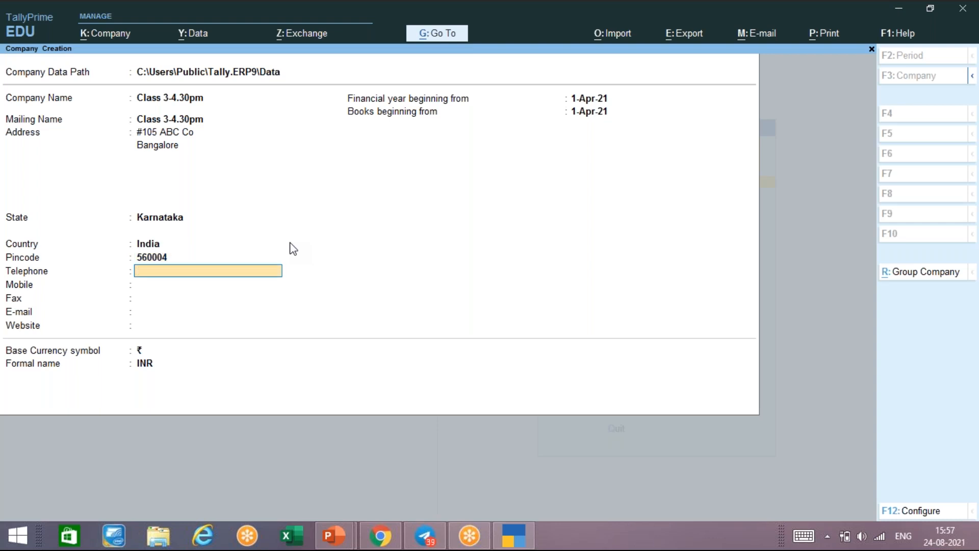
- Enter the mobile number, fax number and e-mail, leaving Website blank to reach Financial year
key(Return)
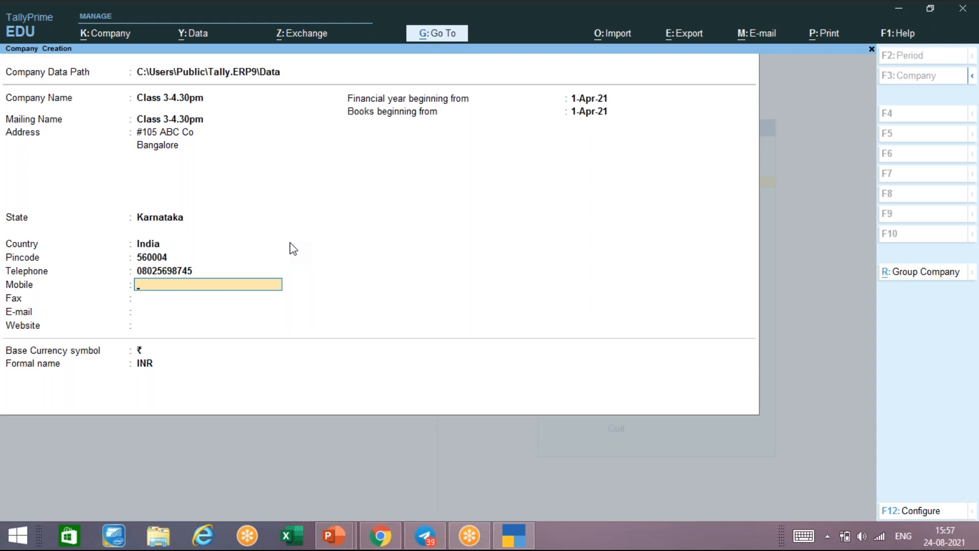
key(Return)
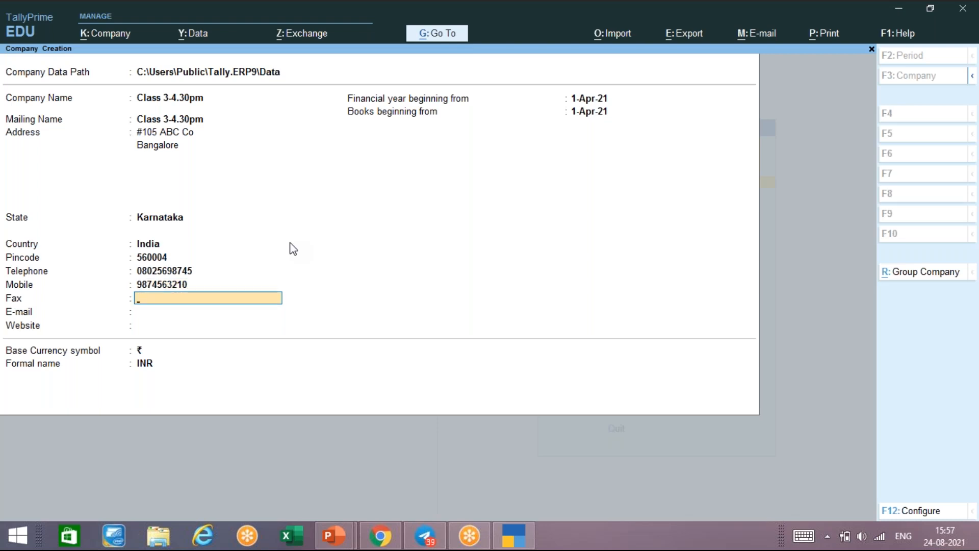
text(06589645)
key(Return)
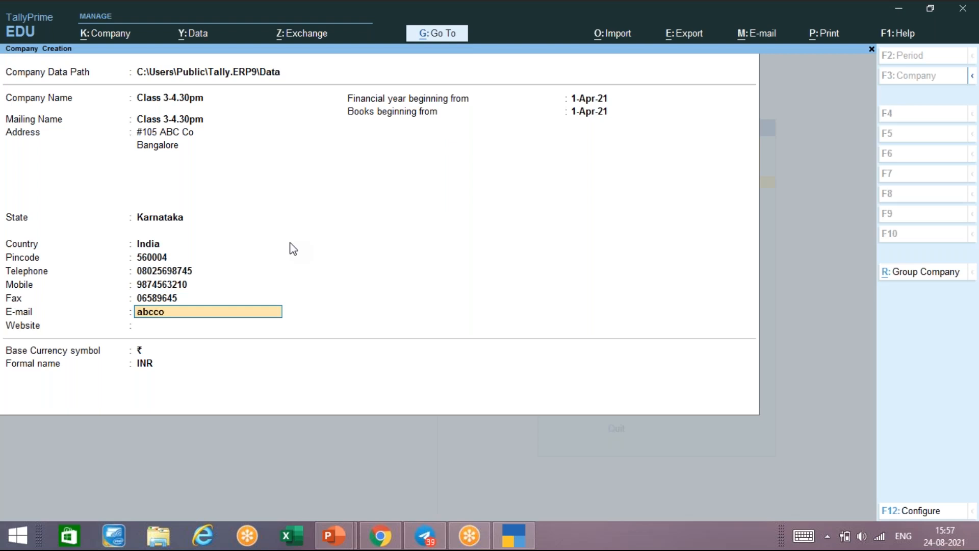
key(Return)
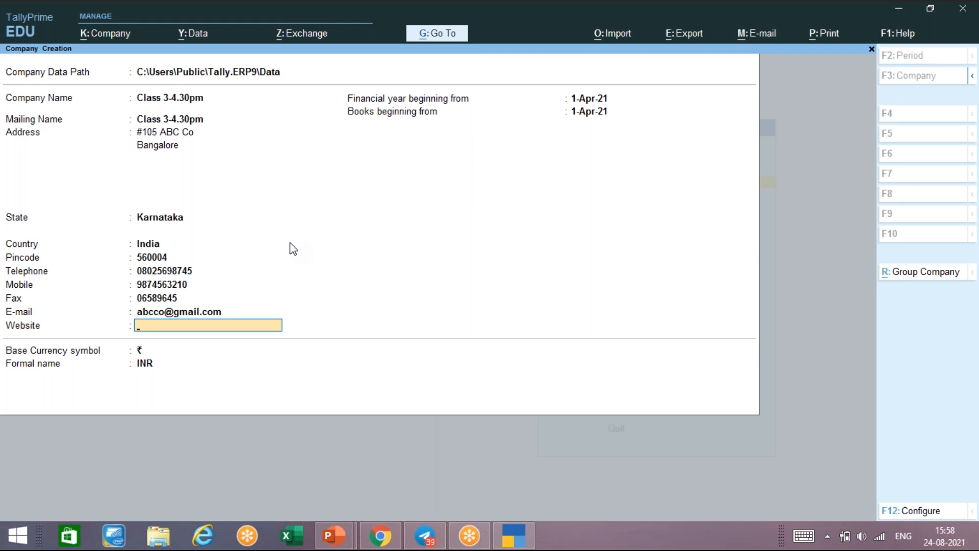
key(Return)
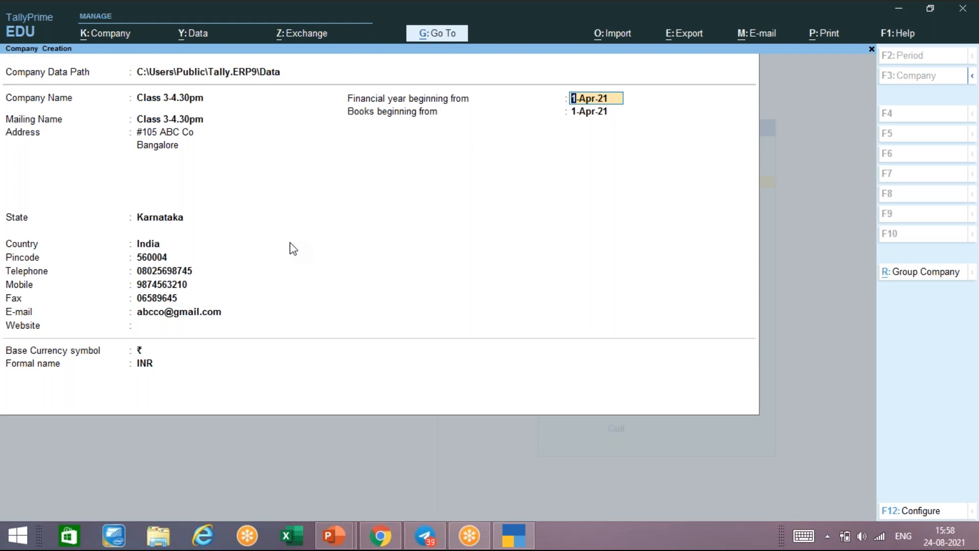
key(super)
click(589, 113)
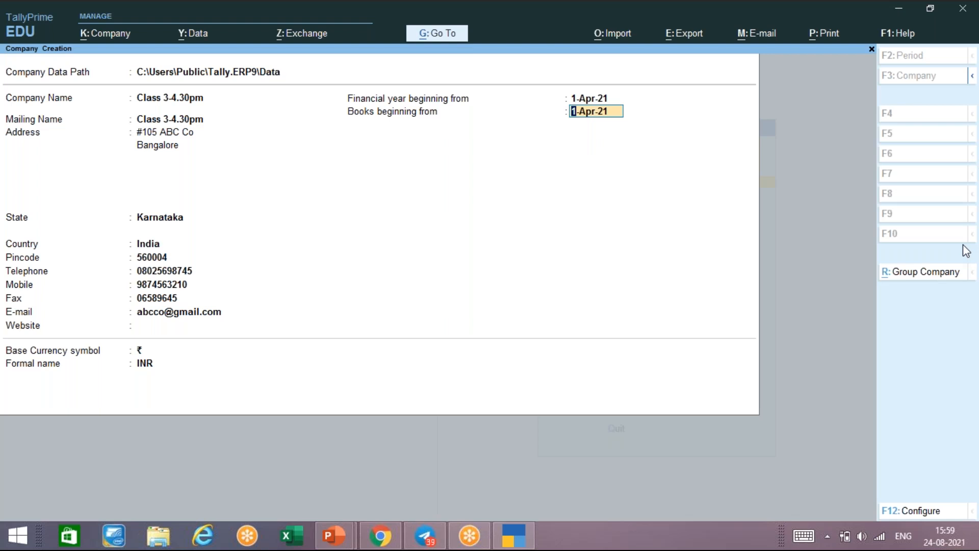
key(Return)
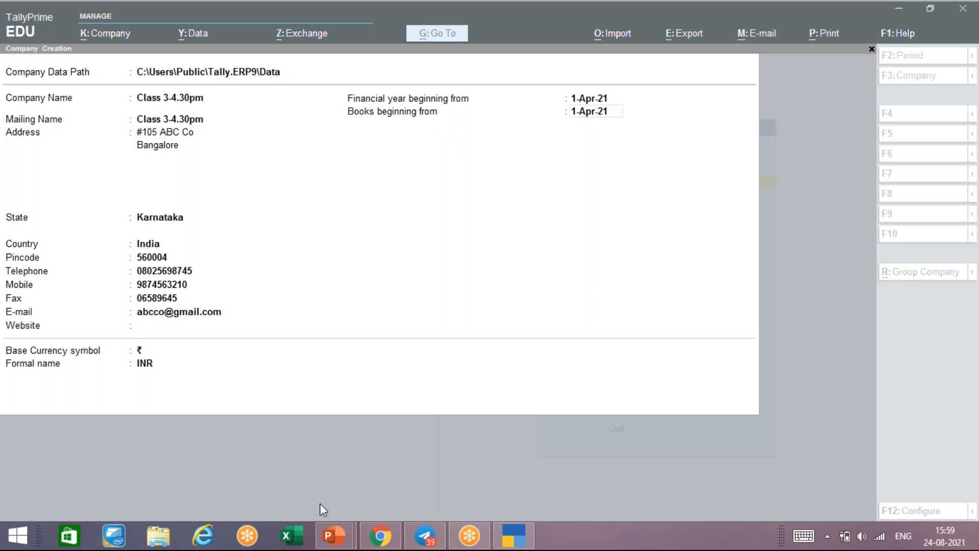
- Keep the default financial year dates, ₹ base currency and INR formal name, reaching the Accept prompt
click(297, 331)
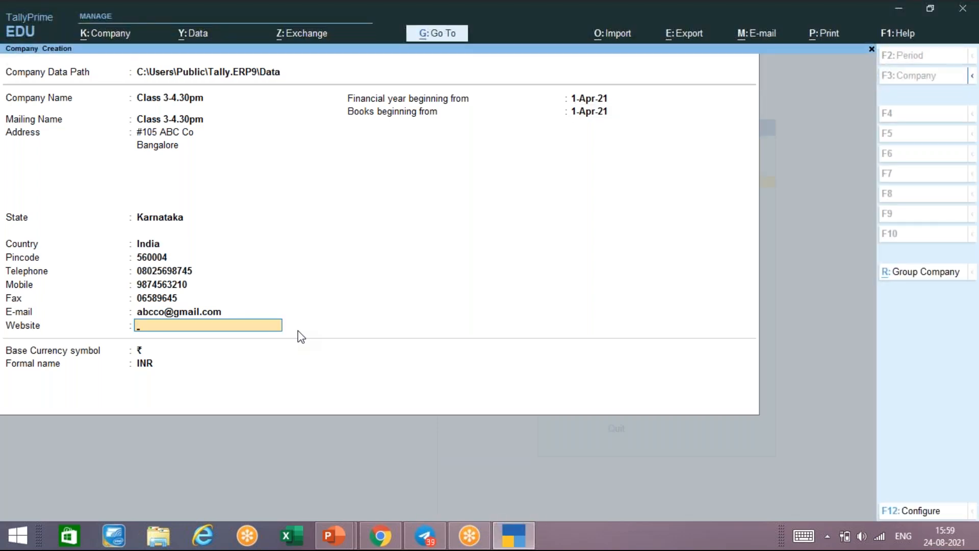
key(Return)
key(Return)
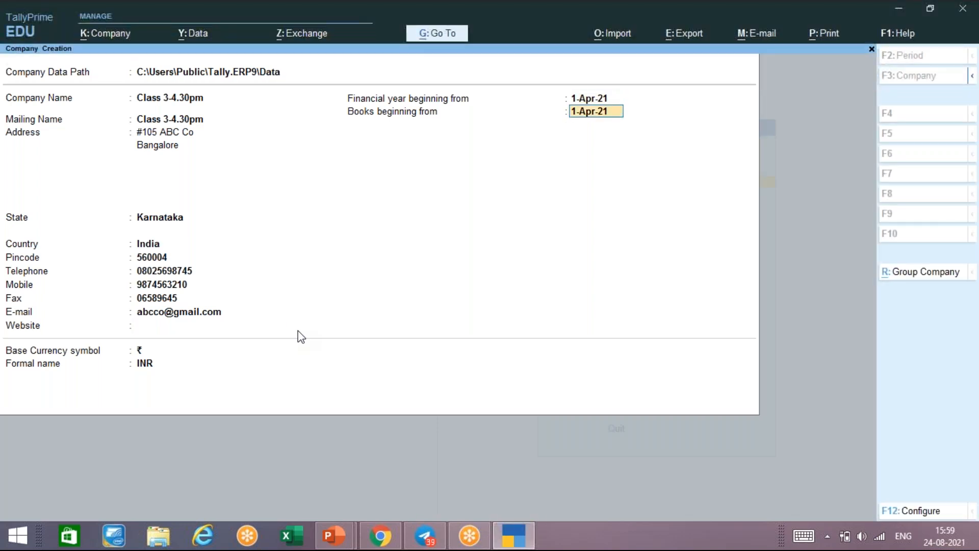
key(Return)
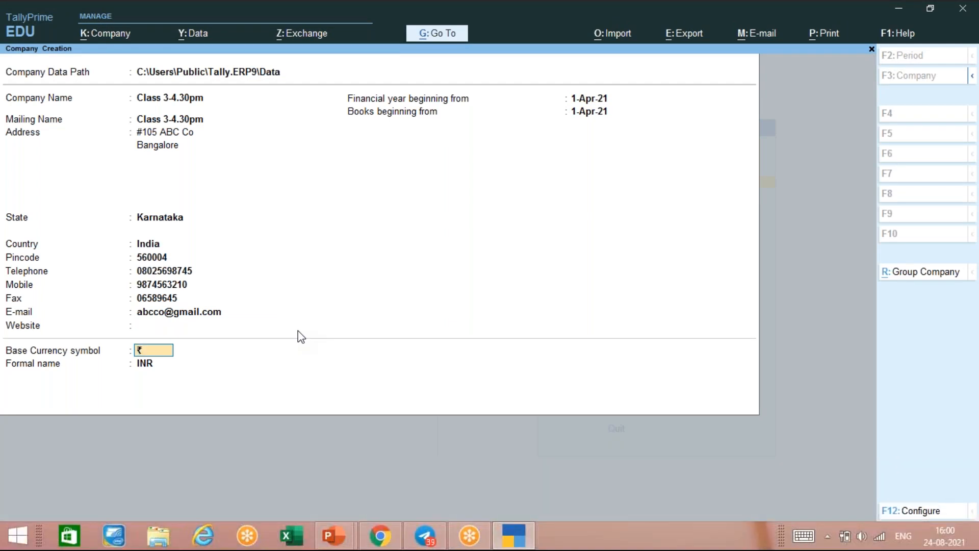
key(Return)
key(Return)
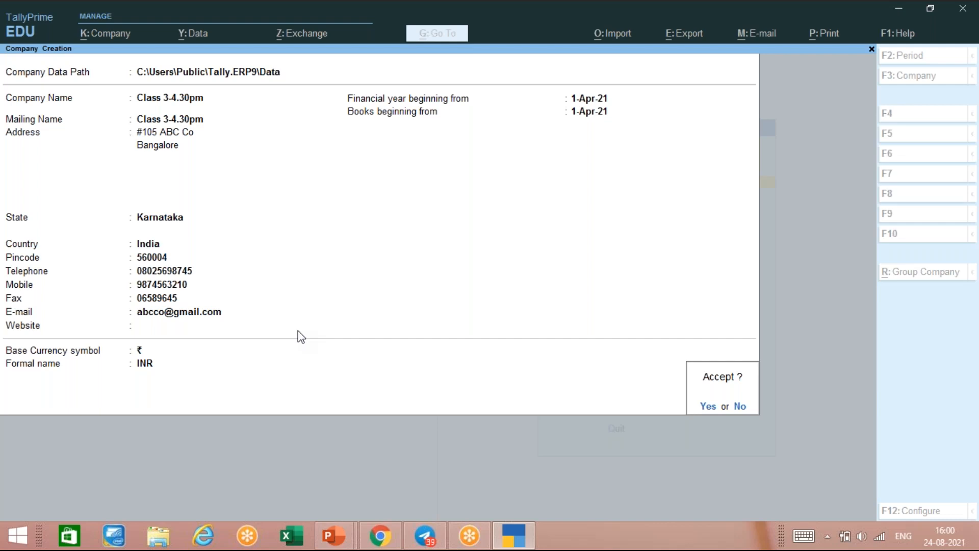
- Save Class 3-4.30pm and quit Company Features to return to the Gateway of Tally
key(y)
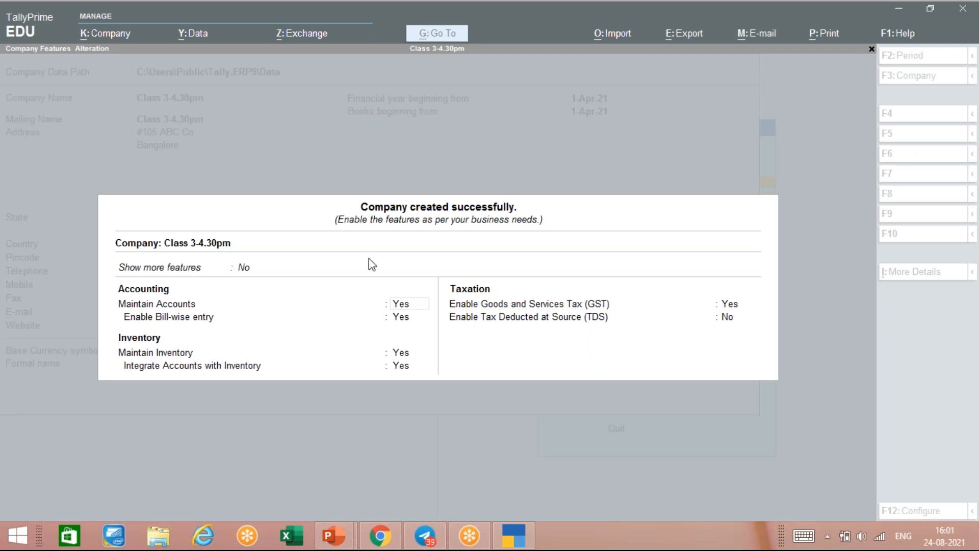
click(200, 405)
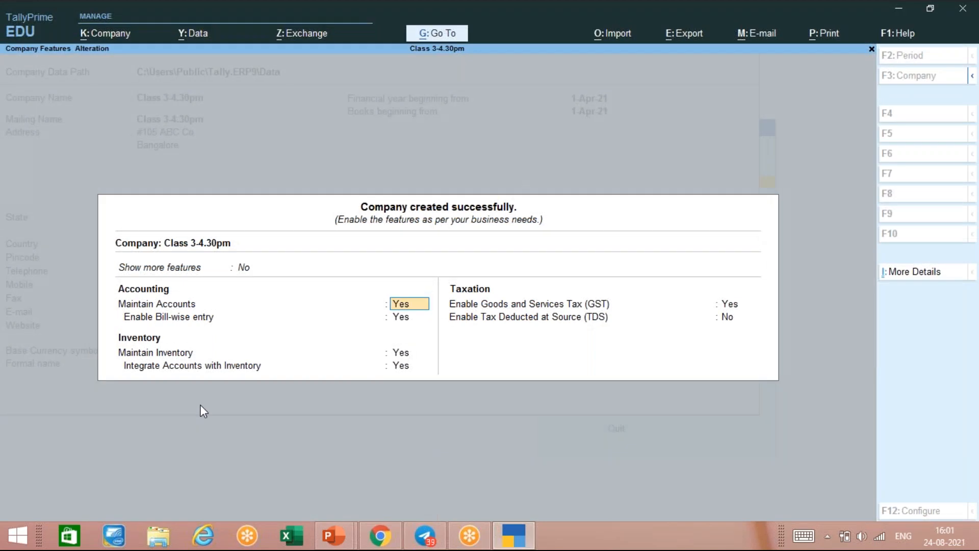
key(BackSpace)
key(Escape)
key(y)
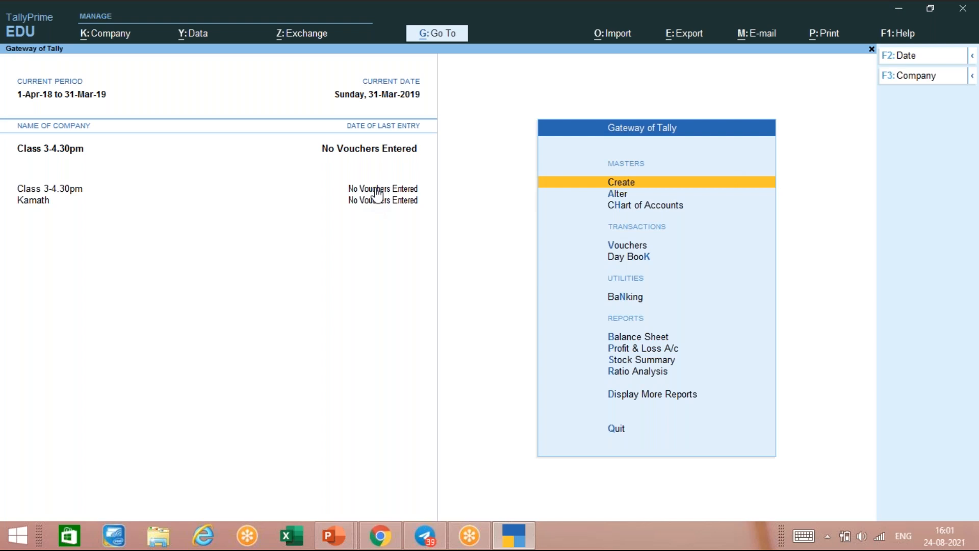
- Check the company list with Alt+F3, then bring up the Company menu
key(Escape)
key(Escape)
key(alt)
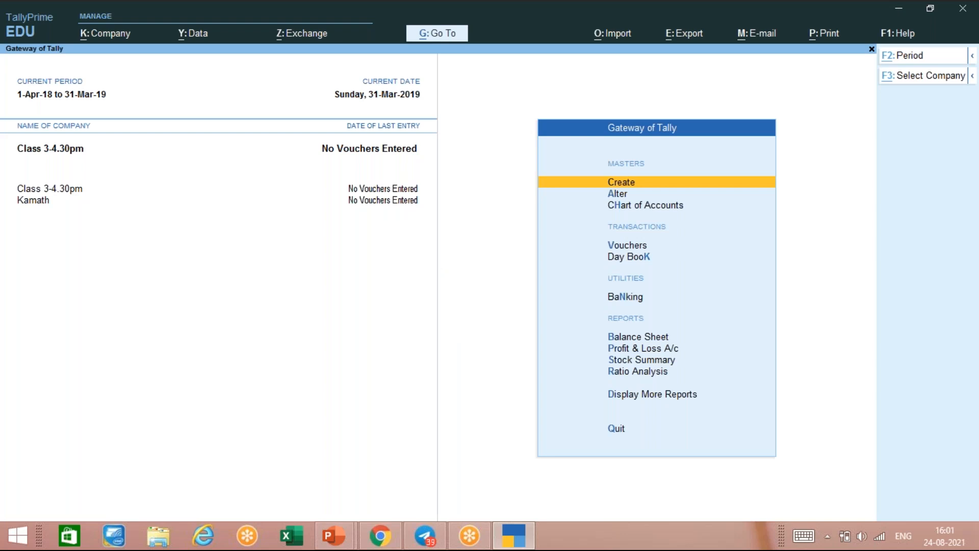
key(XF86AudioRaiseVolume)
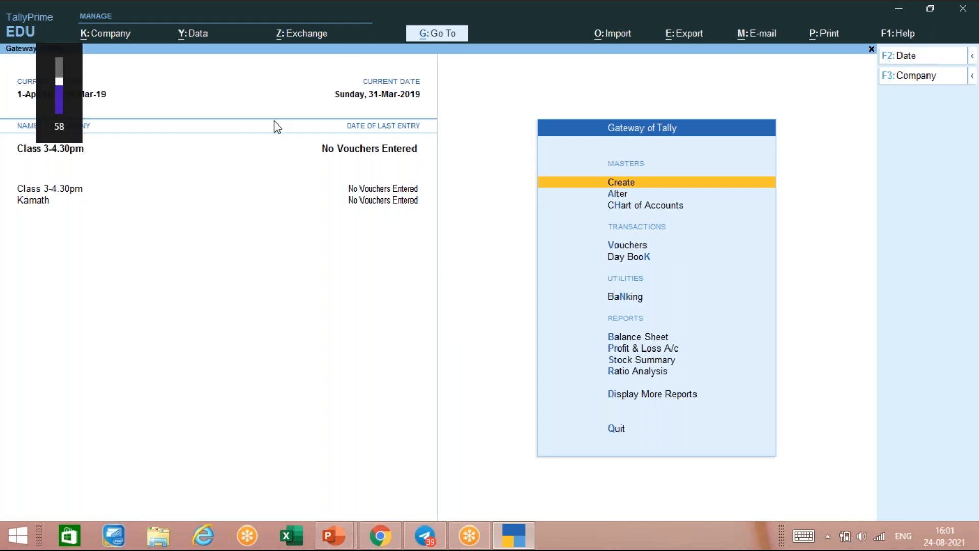
key(alt)
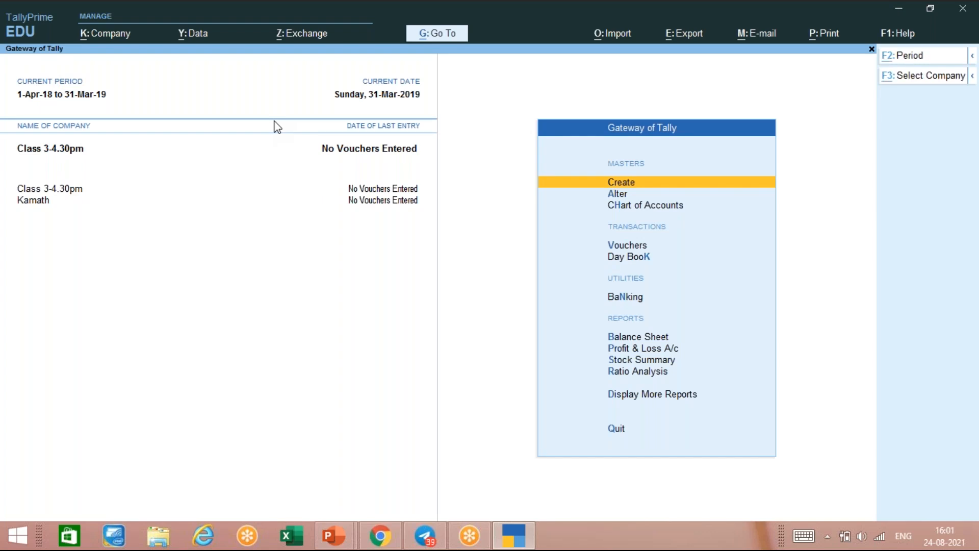
key(alt+F3)
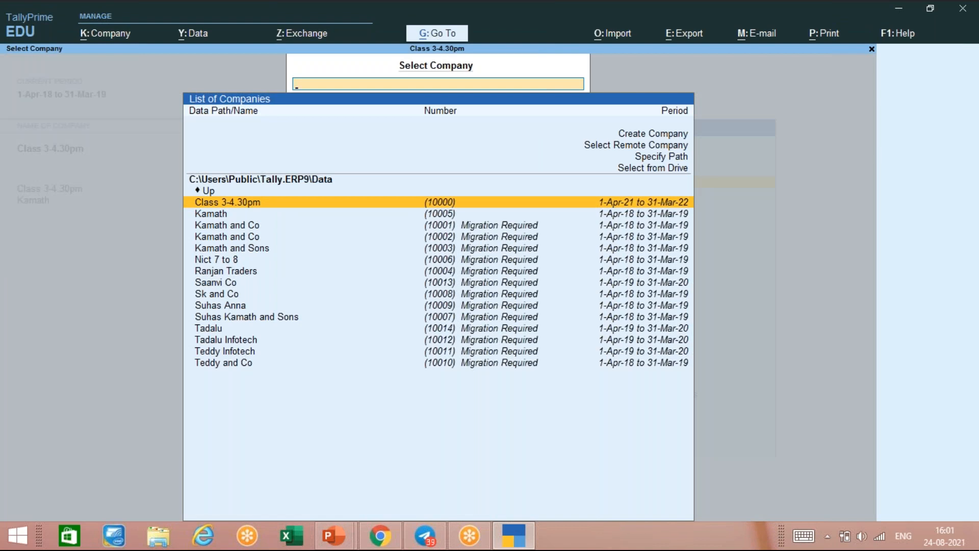
key(Escape)
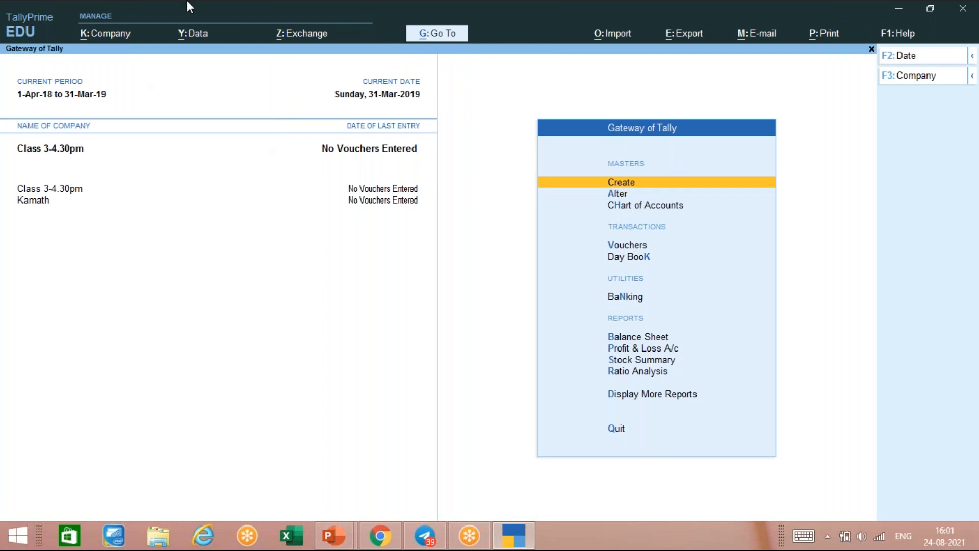
click(113, 35)
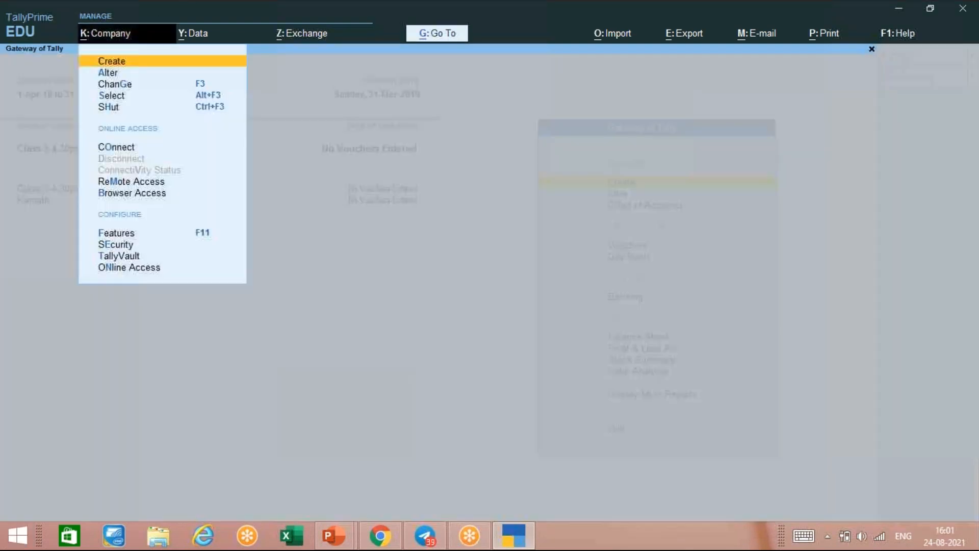
- Create company Abc, keeping the default 1-Apr-21 books date and INR currency, up to acceptance
click(123, 62)
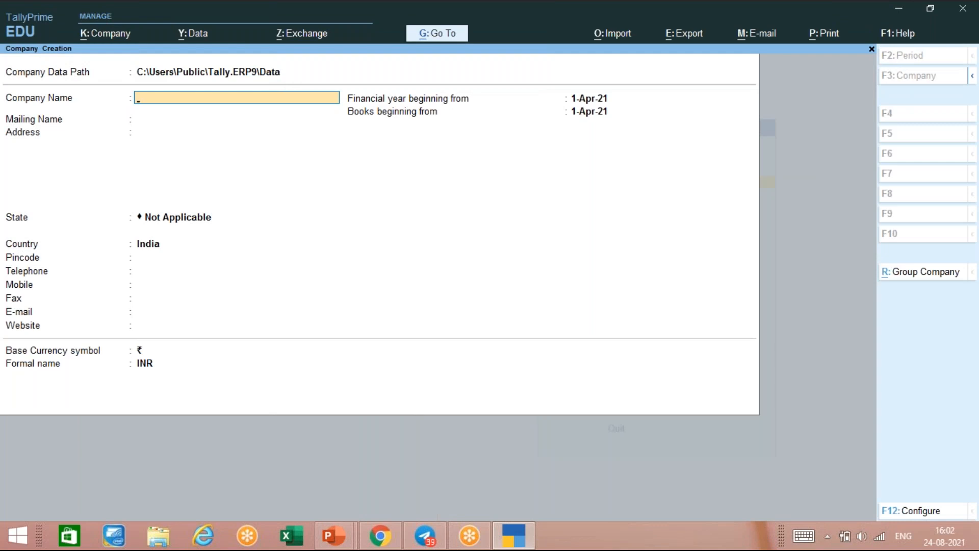
text(Abc)
key(Return)
key(Return)
key(Return)
key(Return)
key(Return)
key(Return)
key(Return)
key(Return)
key(Return)
key(Return)
key(Return)
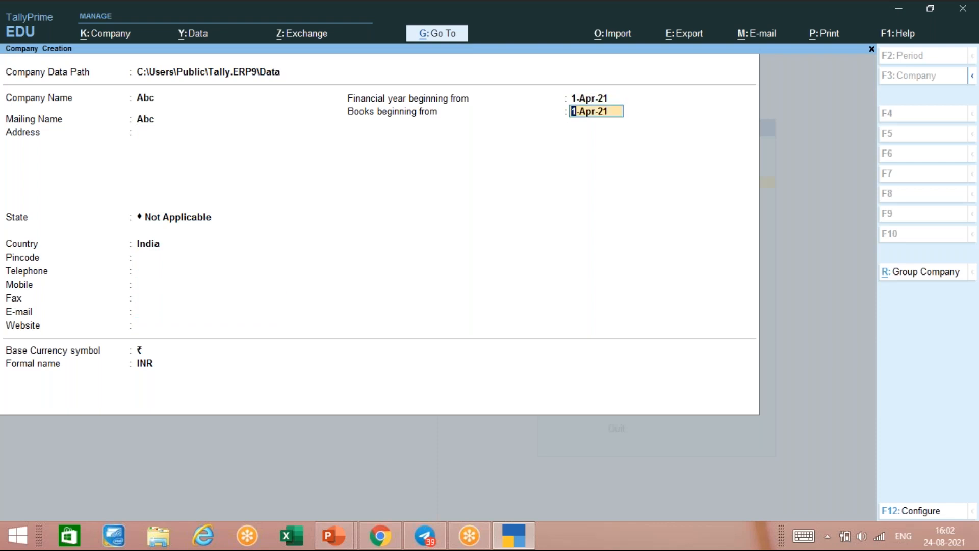
key(Return)
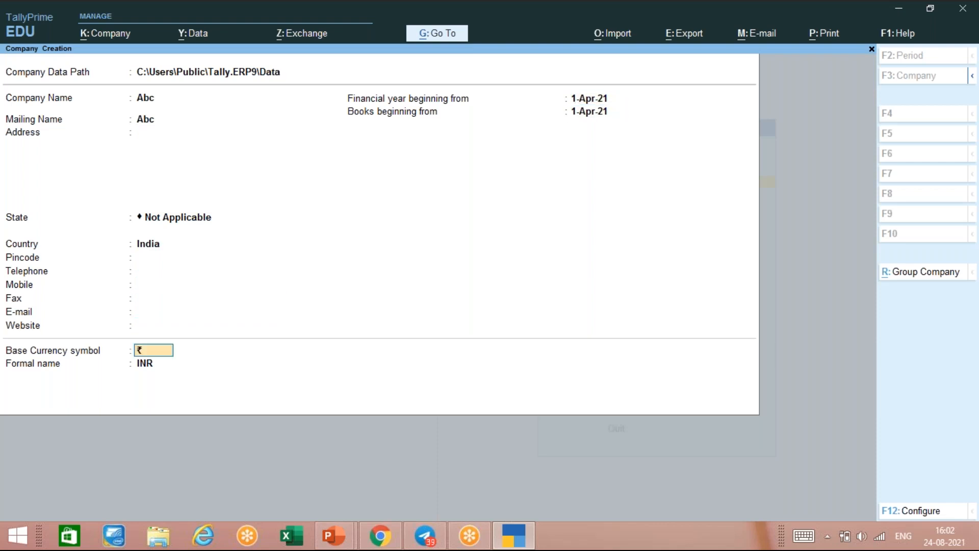
key(Return)
key(Return)
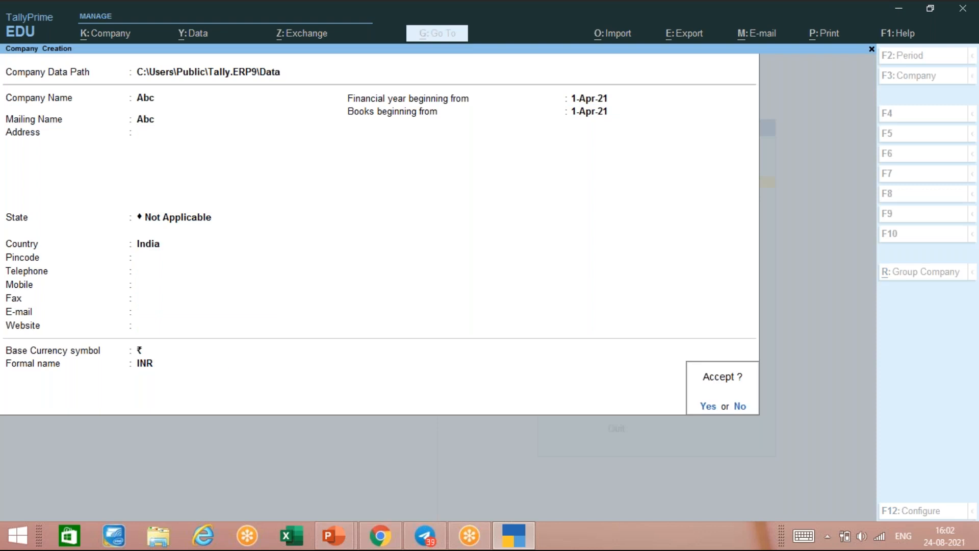
key(Return)
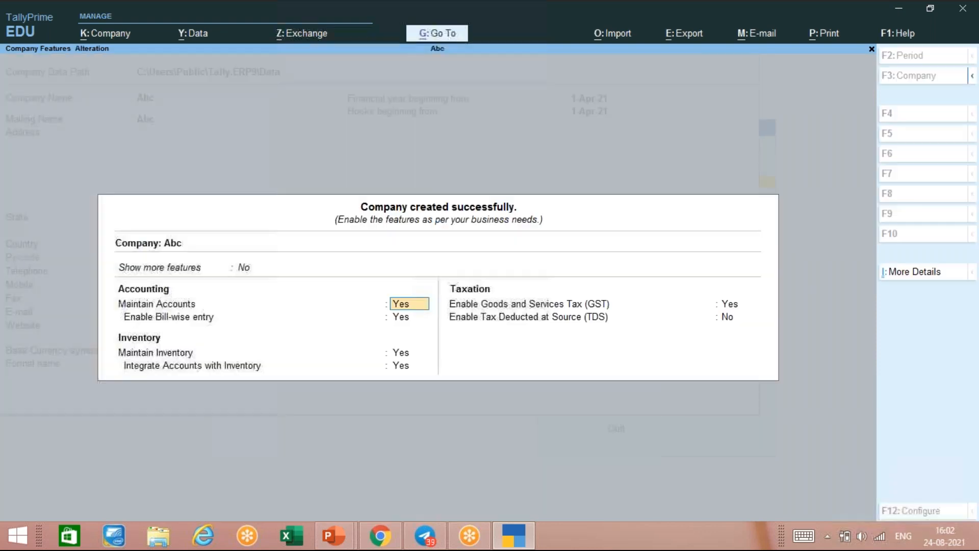
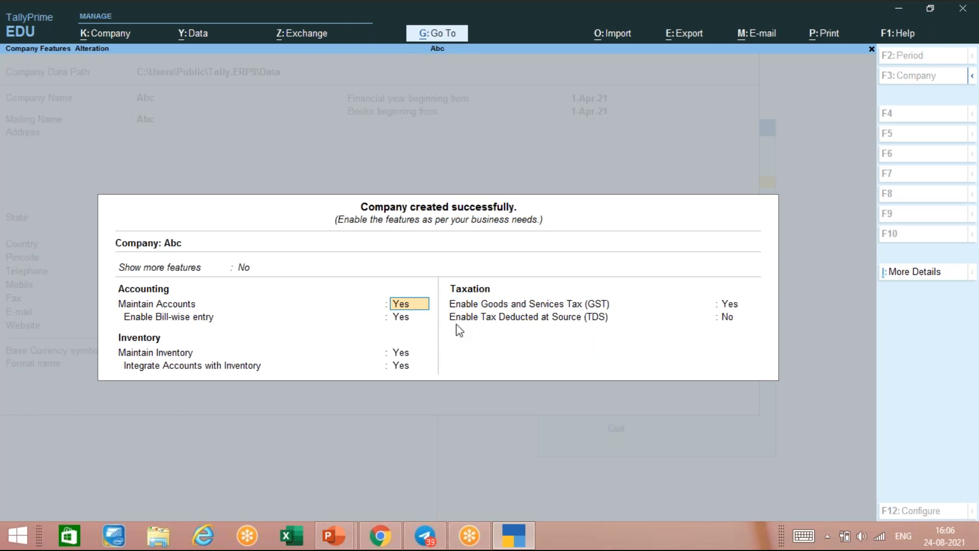
- Set Enable GST to No for Abc, leave TDS off, and accept the company features
click(869, 282)
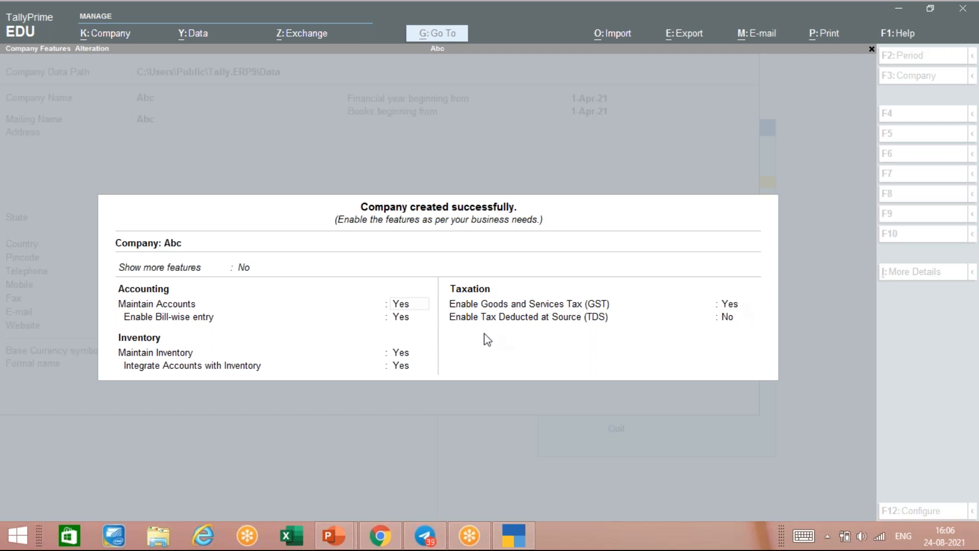
click(736, 306)
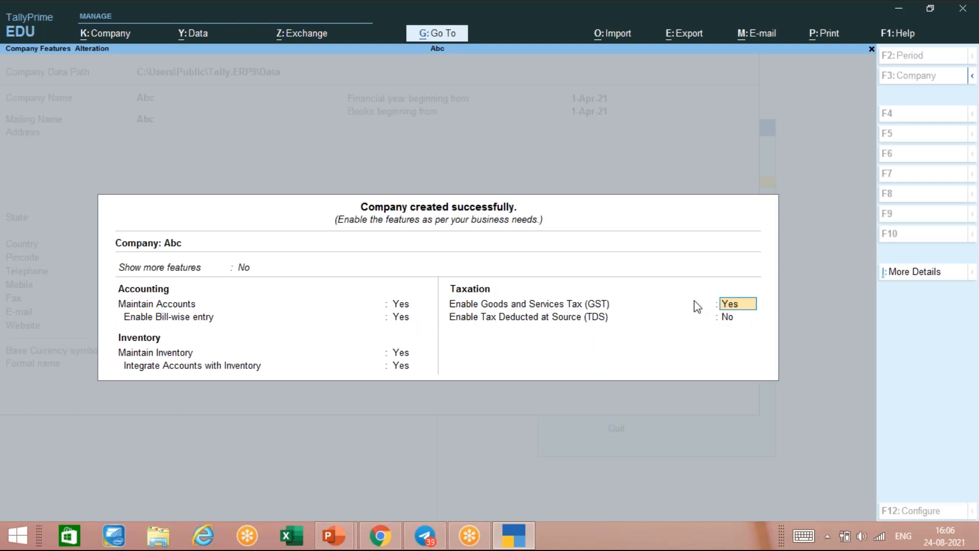
text(no)
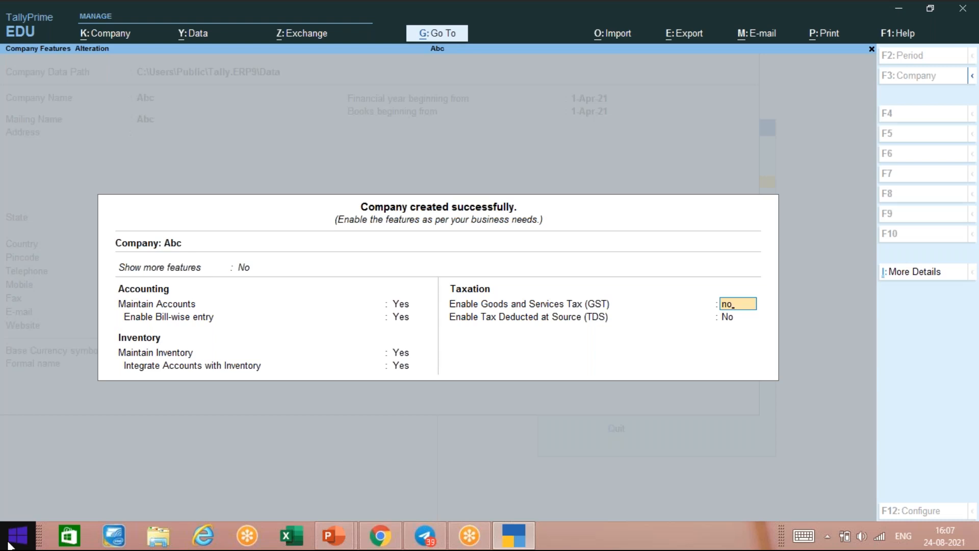
key(Return)
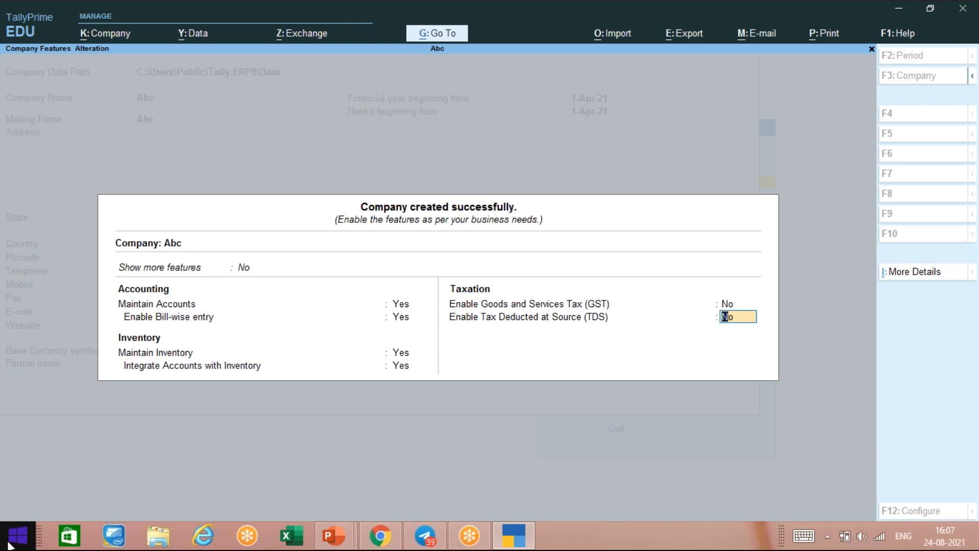
key(Return)
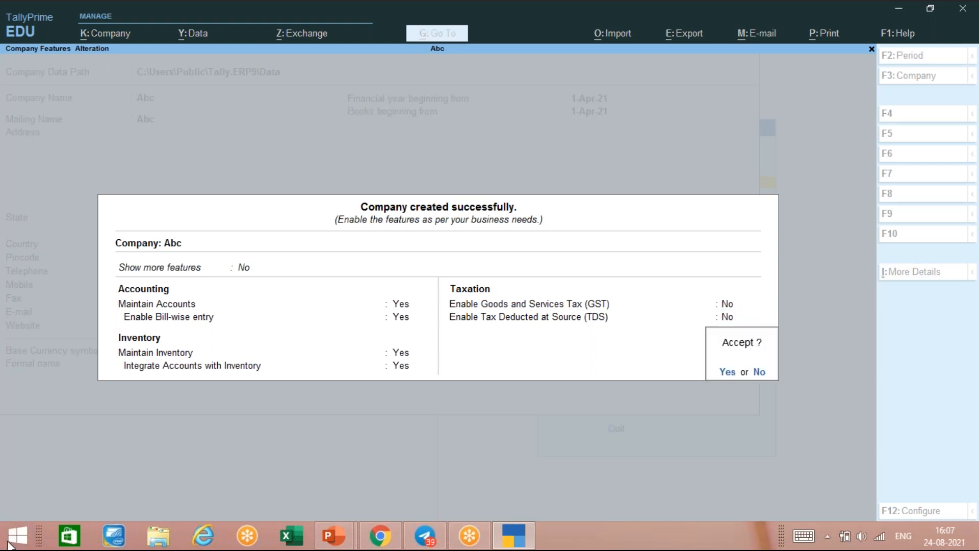
key(Return)
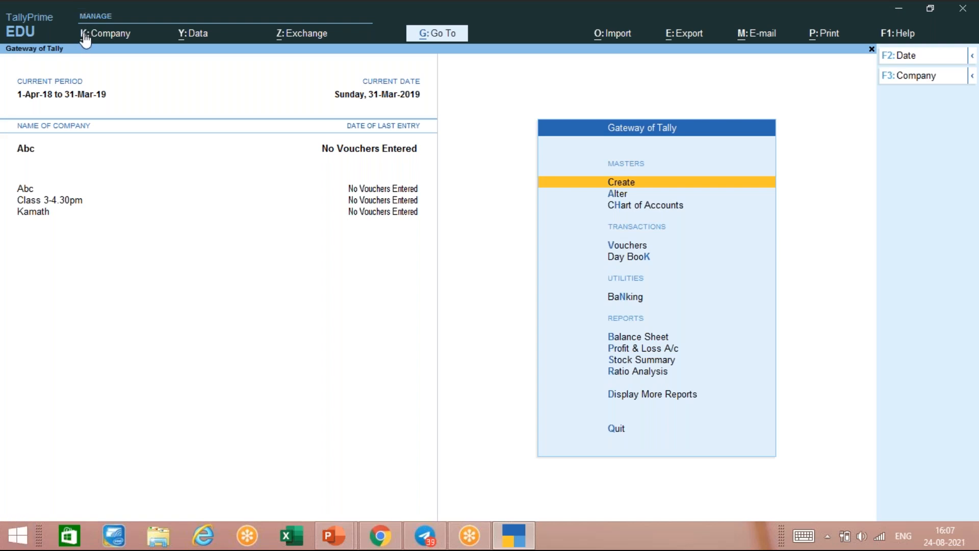
- Open the Alt+K Company menu, close it, then bring it up again
key(alt+k)
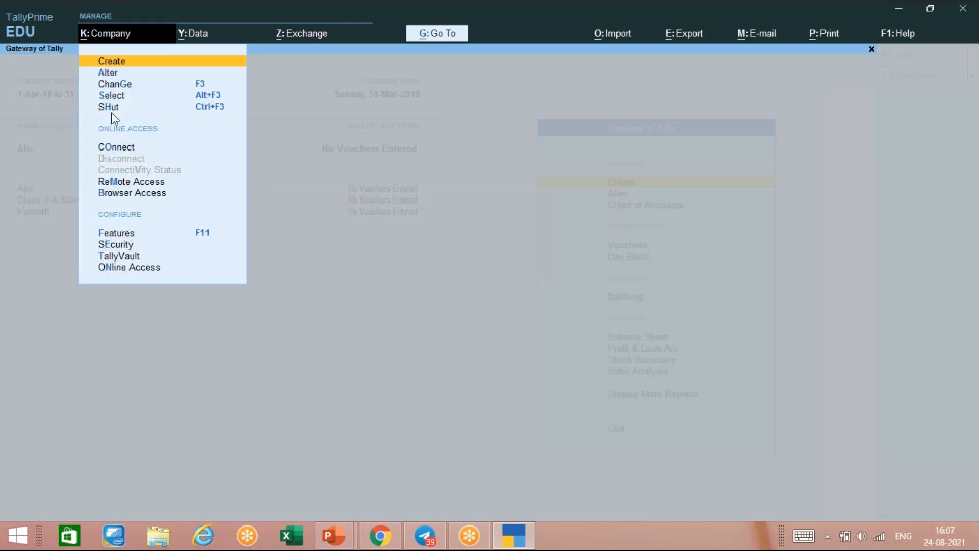
click(579, 165)
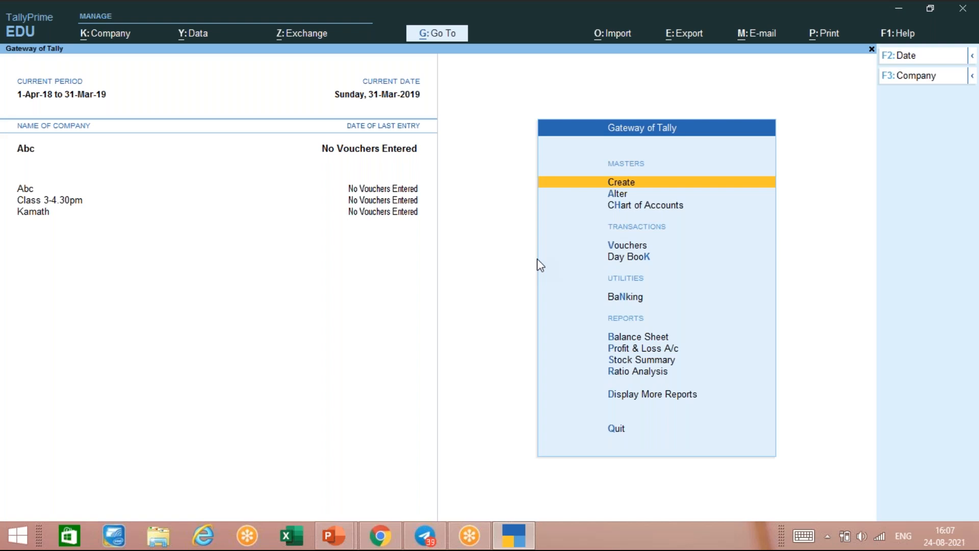
key(alt)
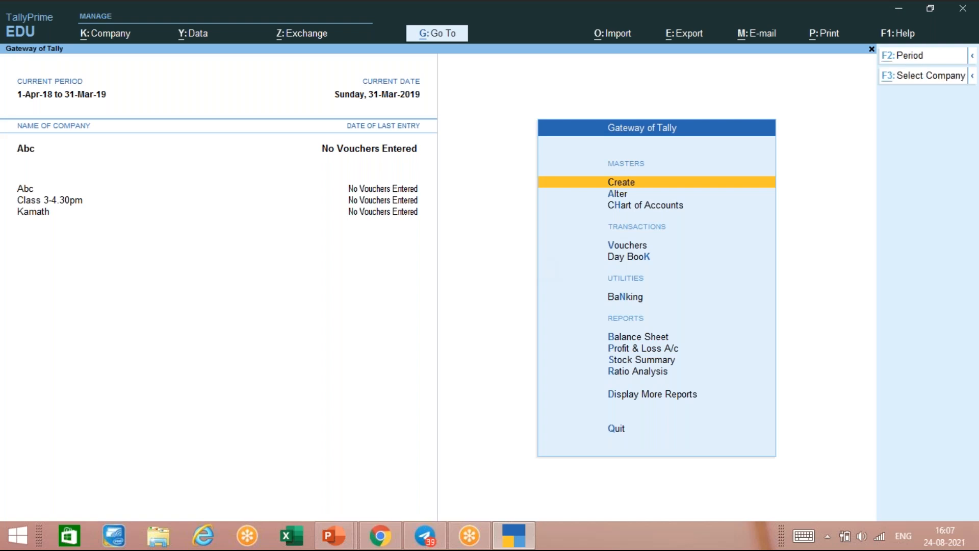
key(alt+k)
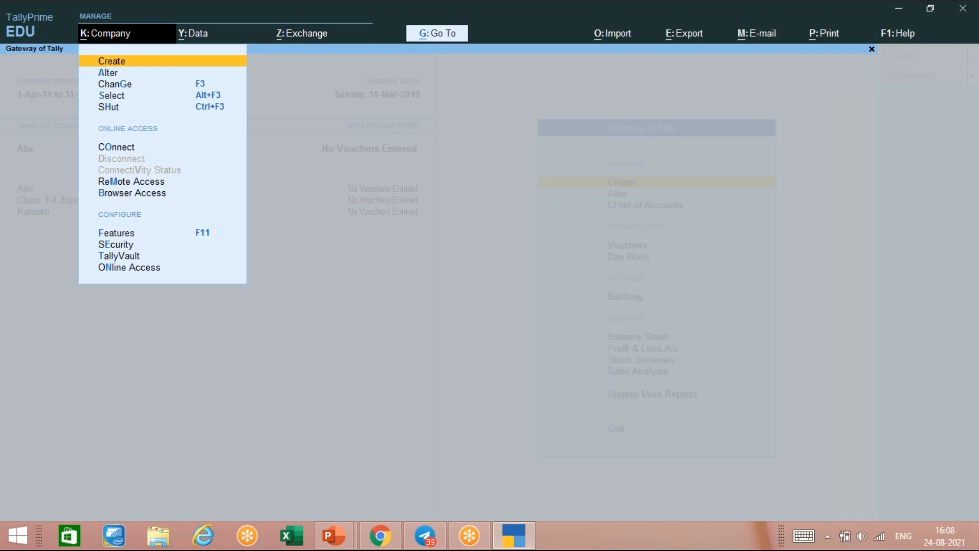
- Close the Company menu and answer No to the Alt+F3 shut-company prompt, keeping Abc open
key(Escape)
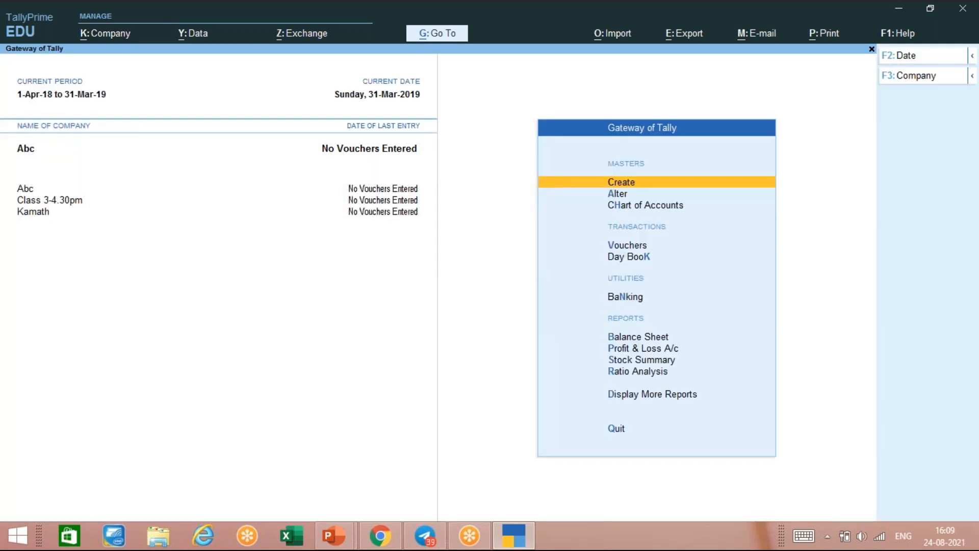
key(alt)
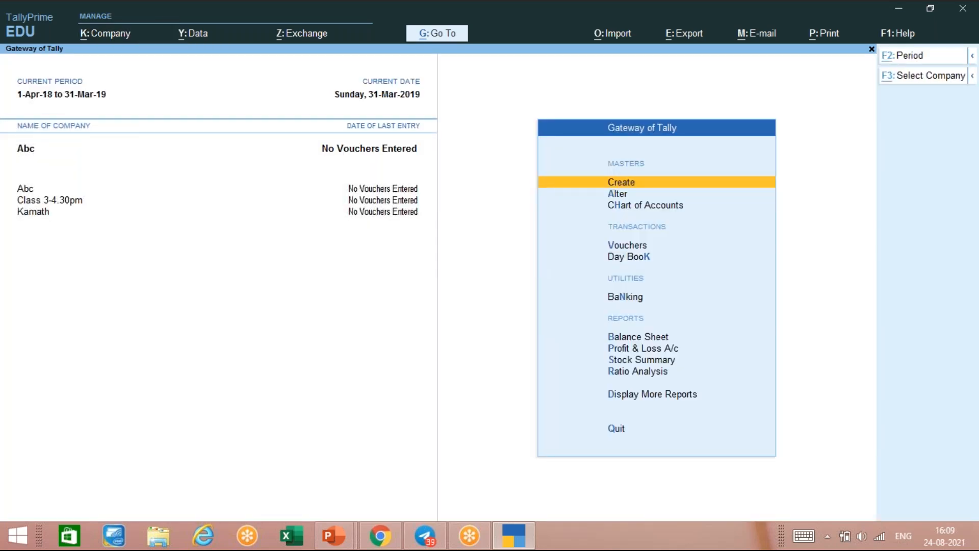
key(alt+F3)
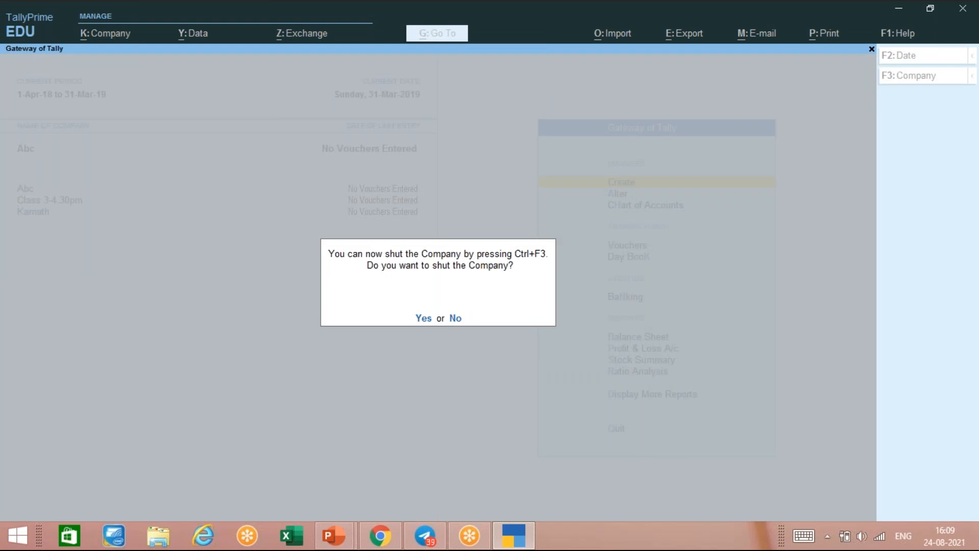
key(n)
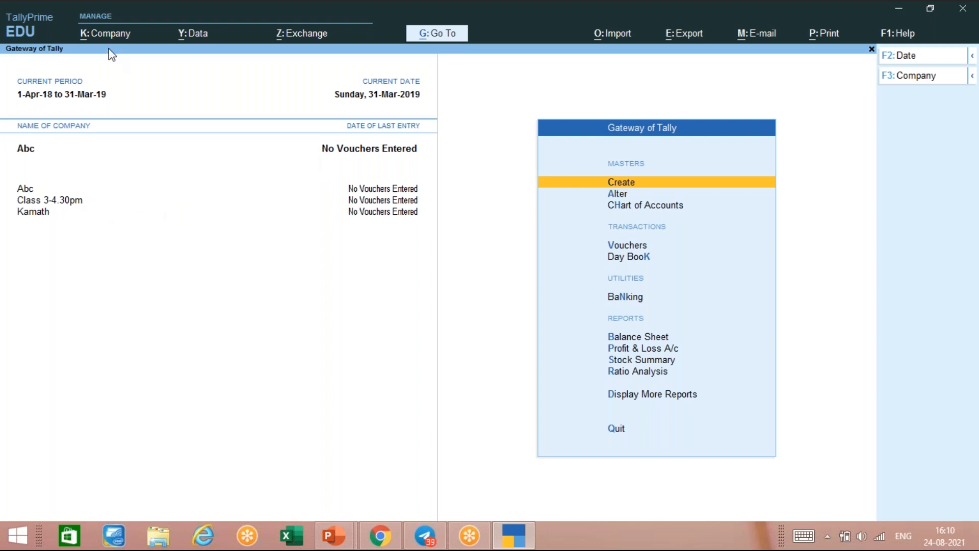
- View the Alt+F3 List of Companies twice without loading any, then open the Alt+K Company menu
key(alt)
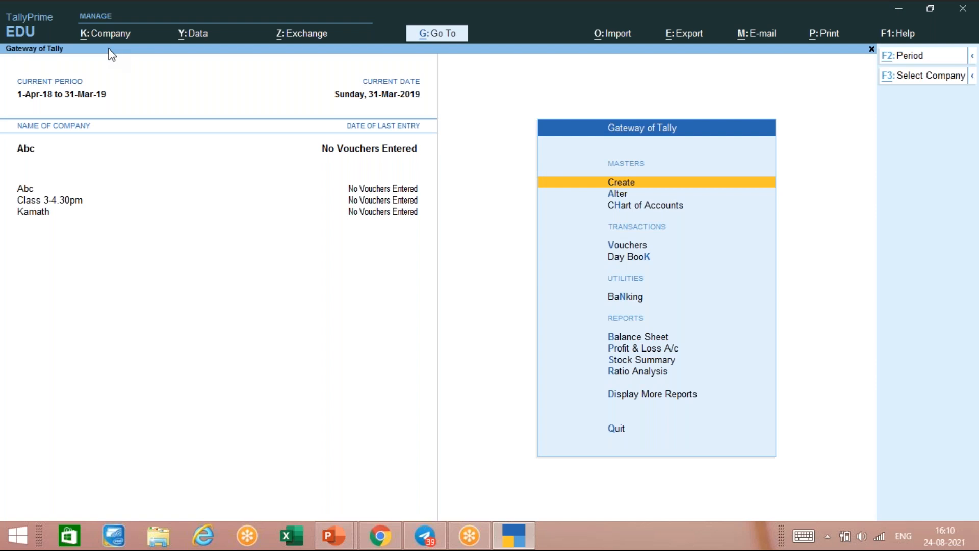
key(alt+F3)
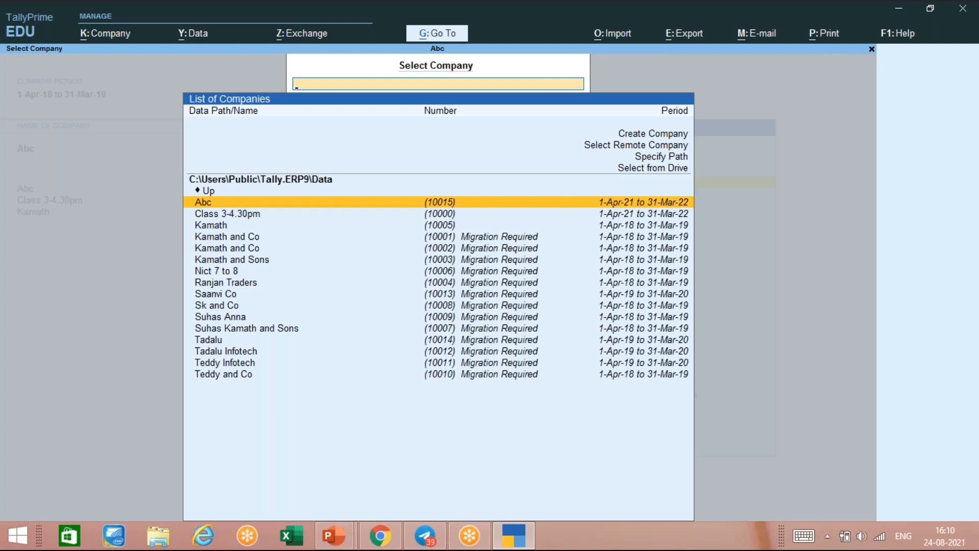
key(Return)
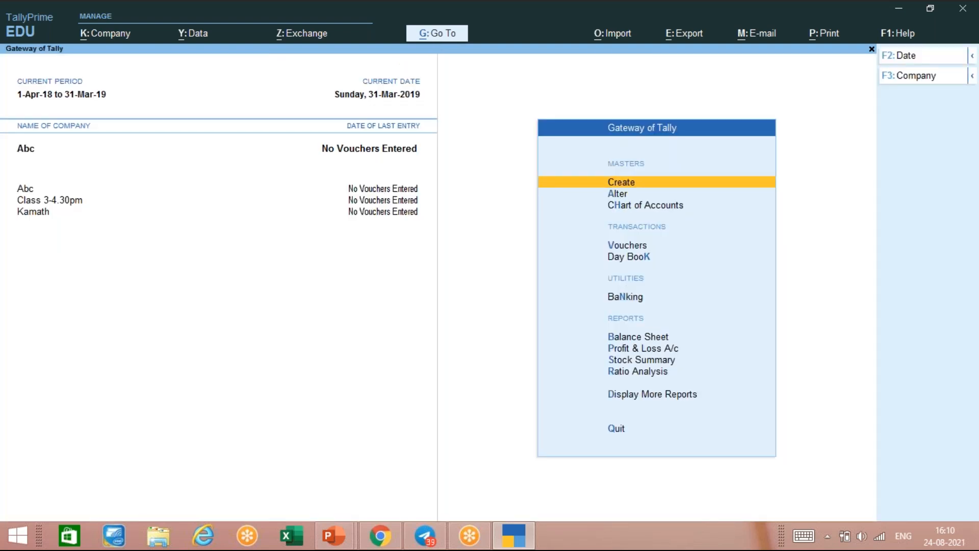
key(alt)
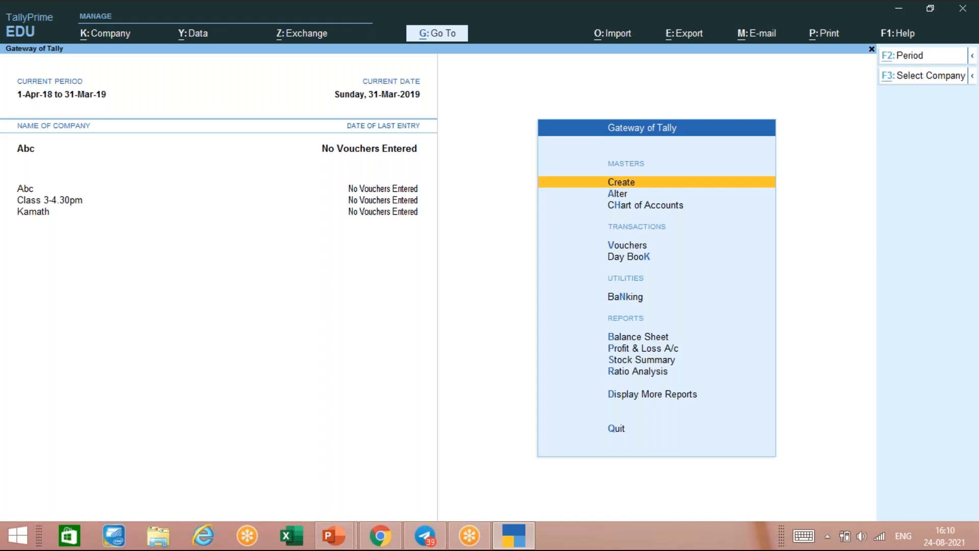
key(alt+F3)
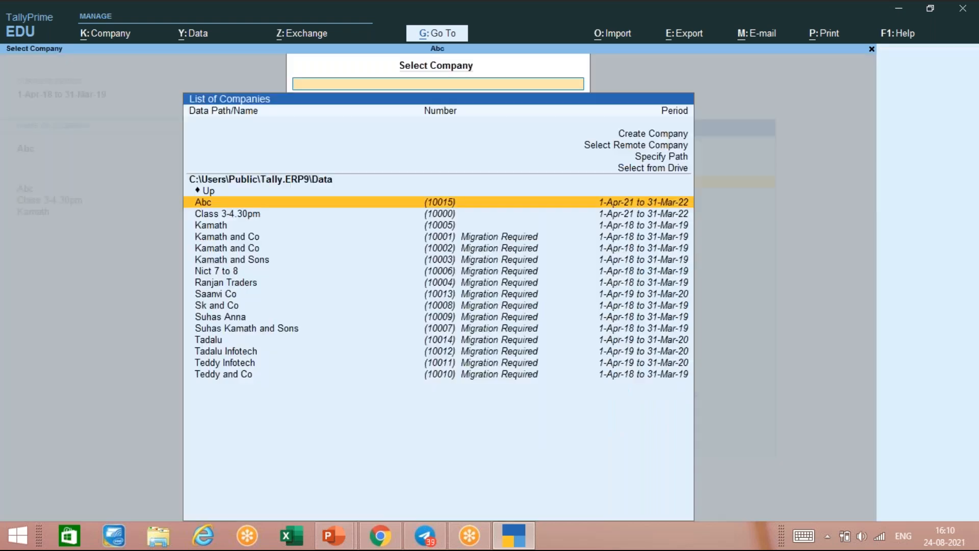
key(Escape)
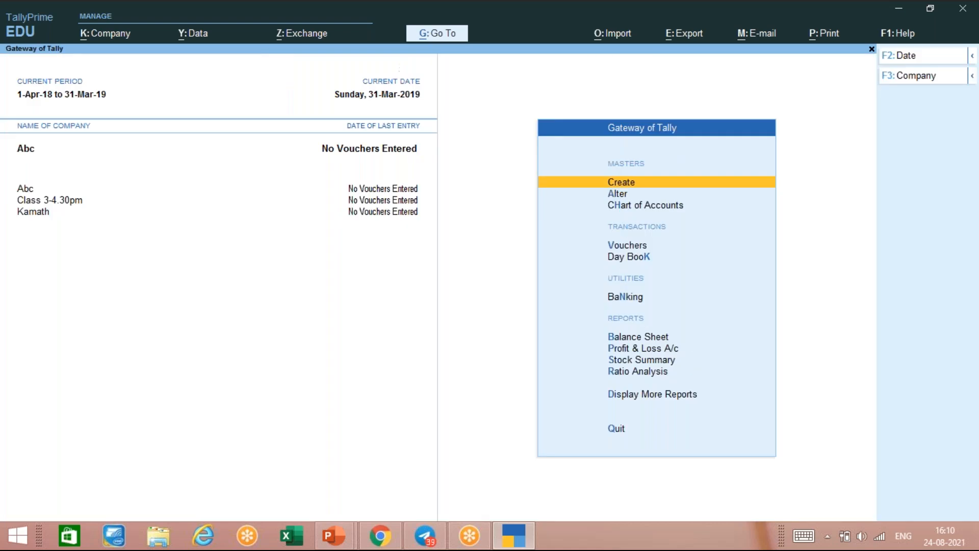
key(alt)
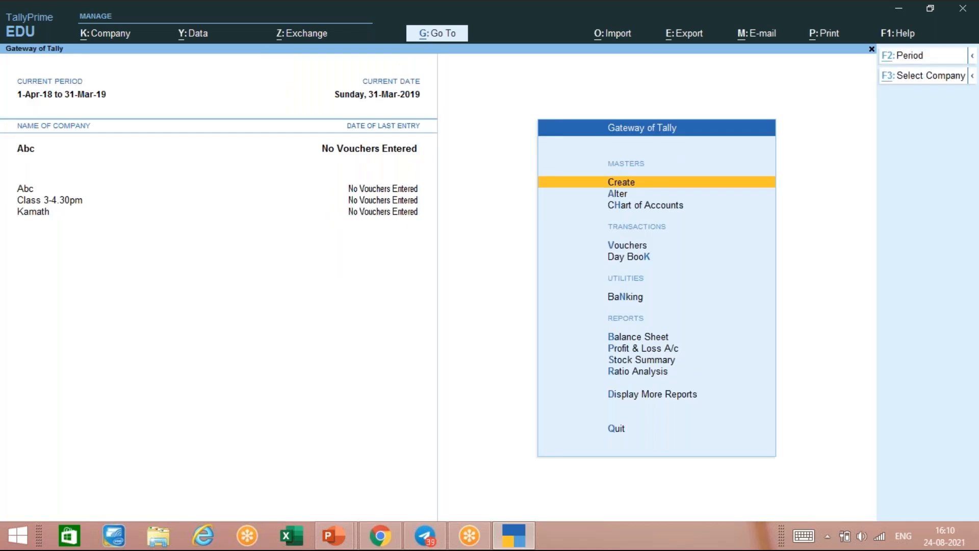
key(alt+k)
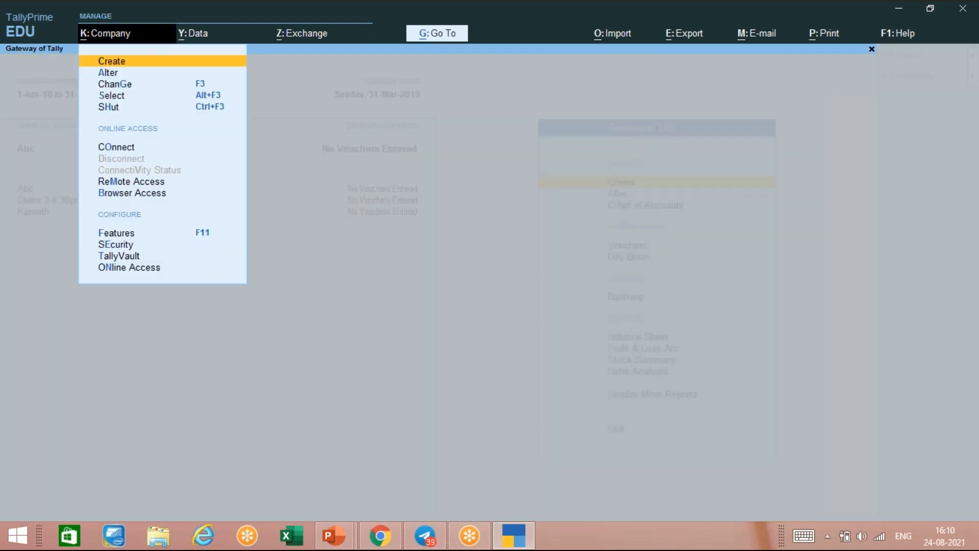
- Dismiss the K: Company menu, leaving Abc current at the Gateway of Tally
key(Escape)
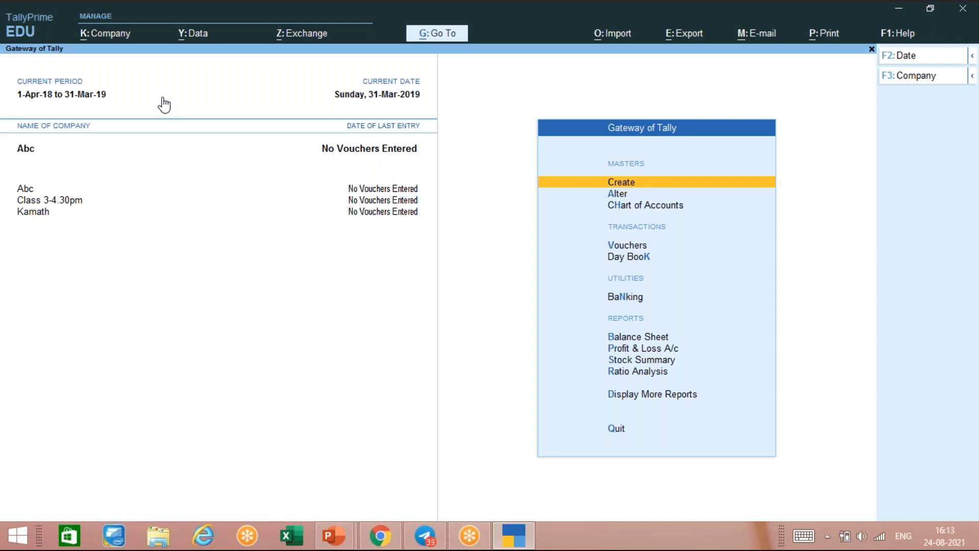
- Bring up the Alt+F3 Select Company list showing all companies in the data folder
key(alt)
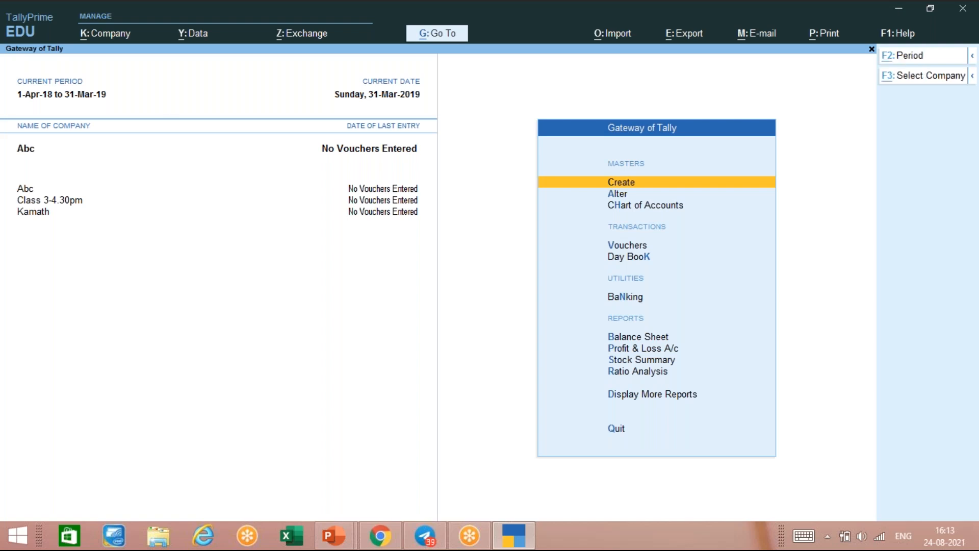
key(alt+F3)
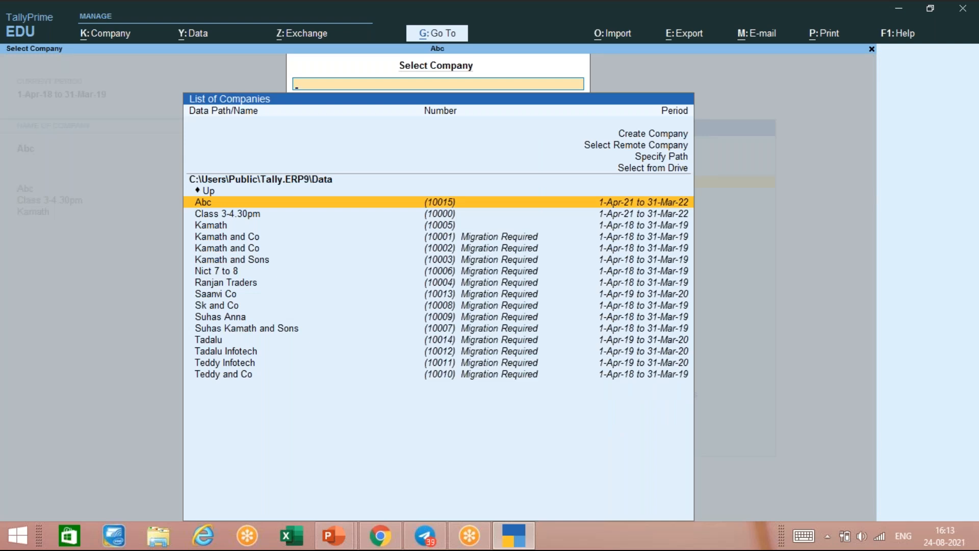
- Dismiss the Select Company list without loading another company
key(Escape)
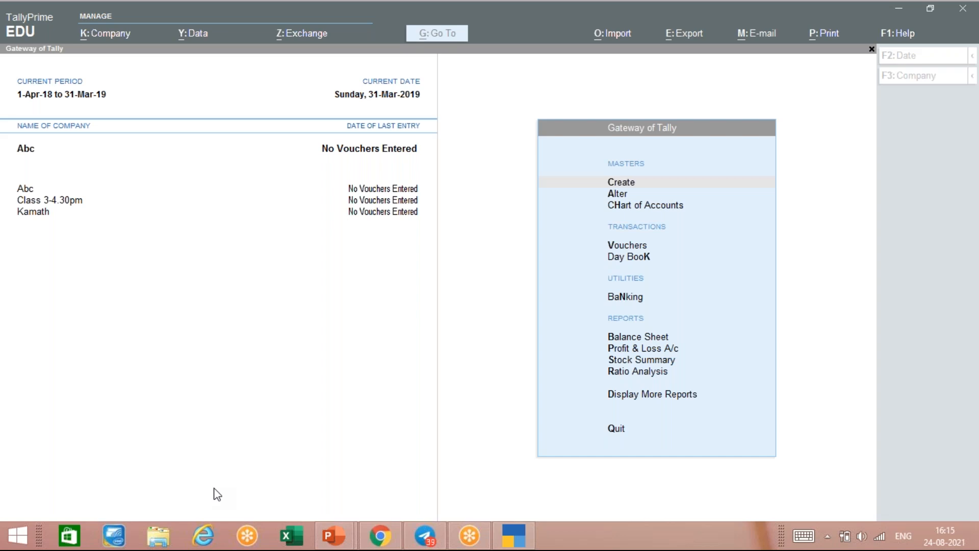
- Choose Class 3-4.30pm from the F3 company list to make it the current company
click(307, 231)
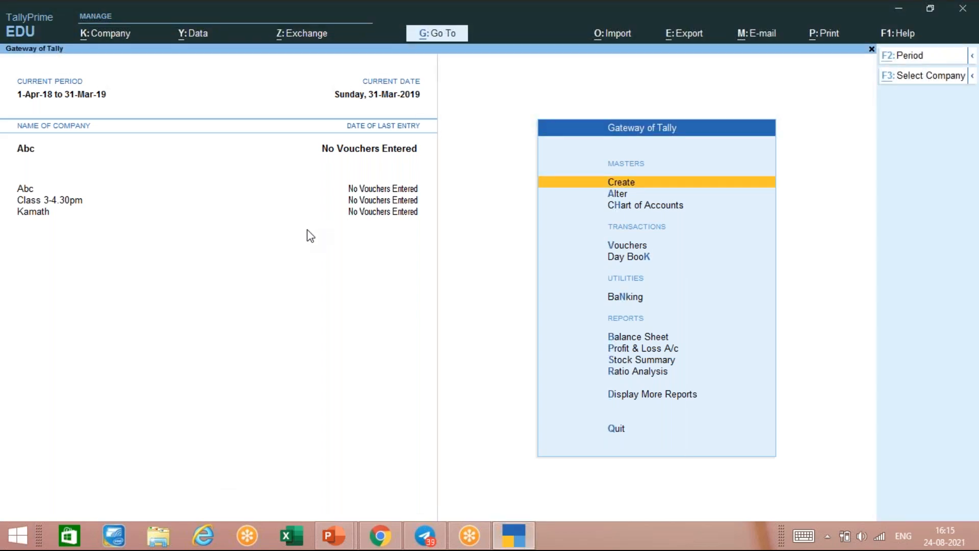
key(F3)
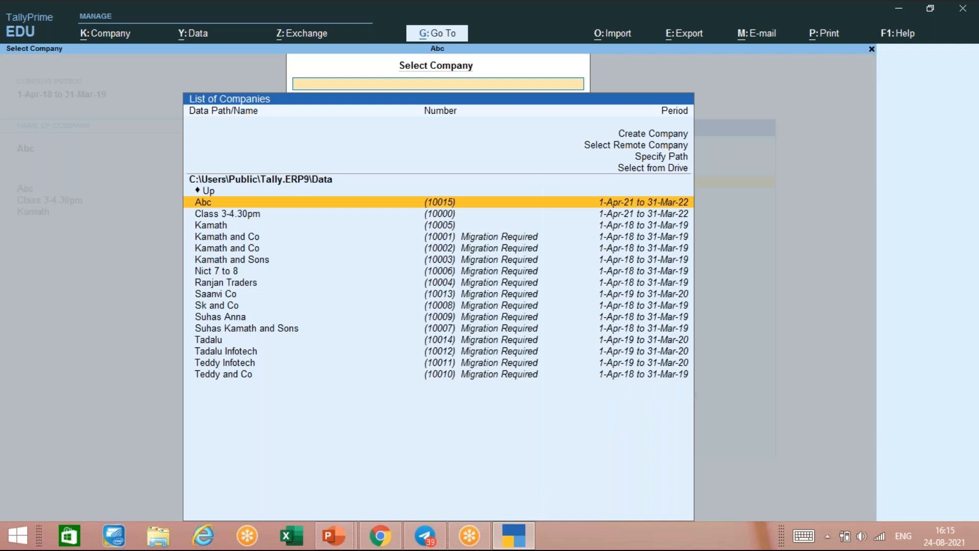
key(Down)
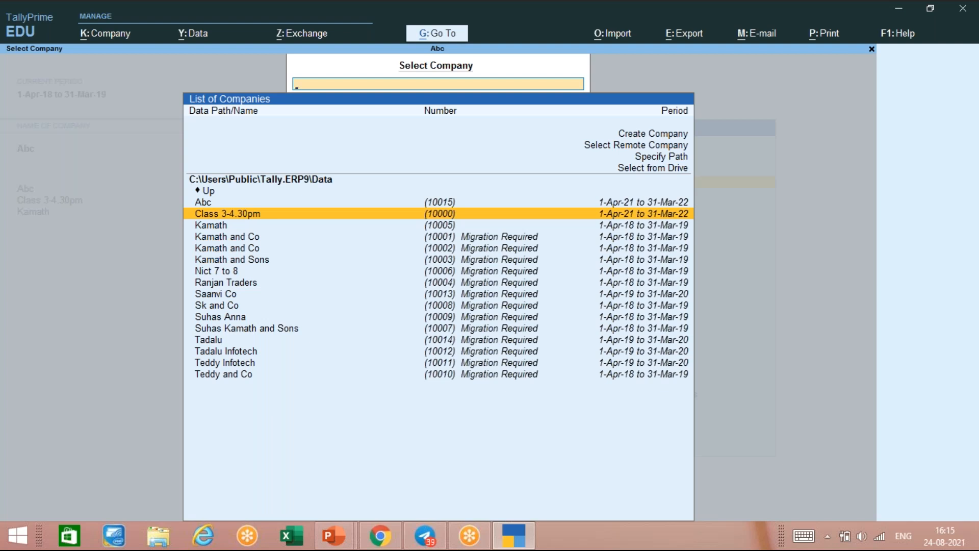
key(Return)
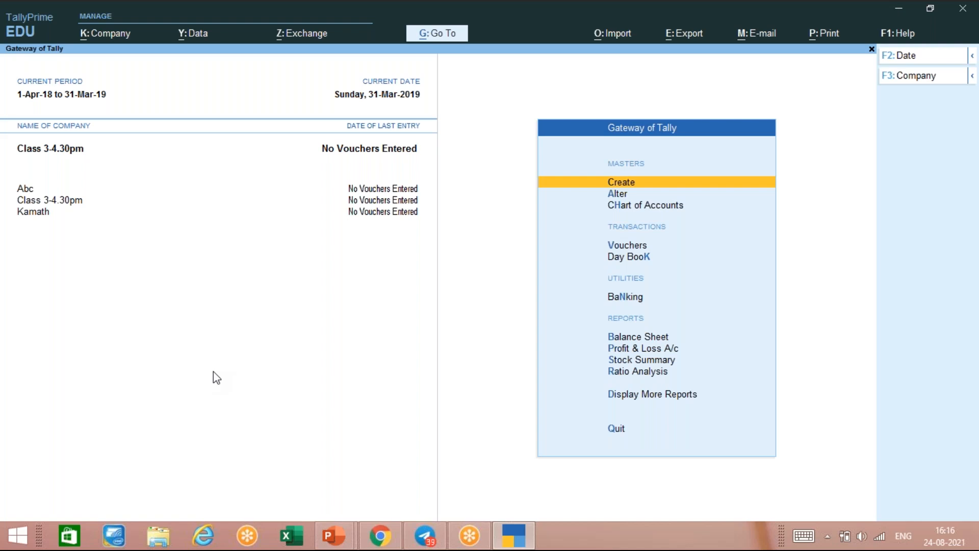
key(ctrl)
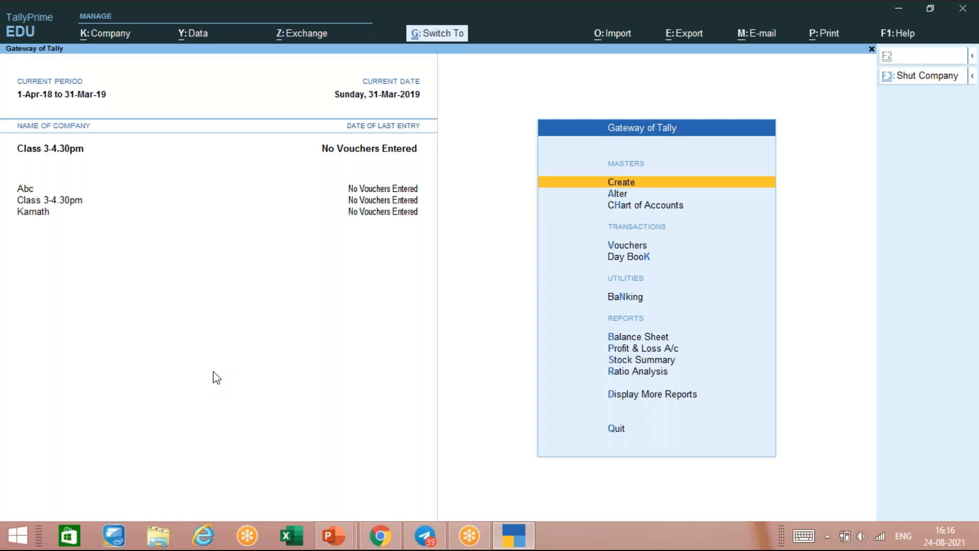
- Shut company Abc from the Ctrl+F3 Shut Company list, leaving Class 3-4.30pm current
key(ctrl+F3)
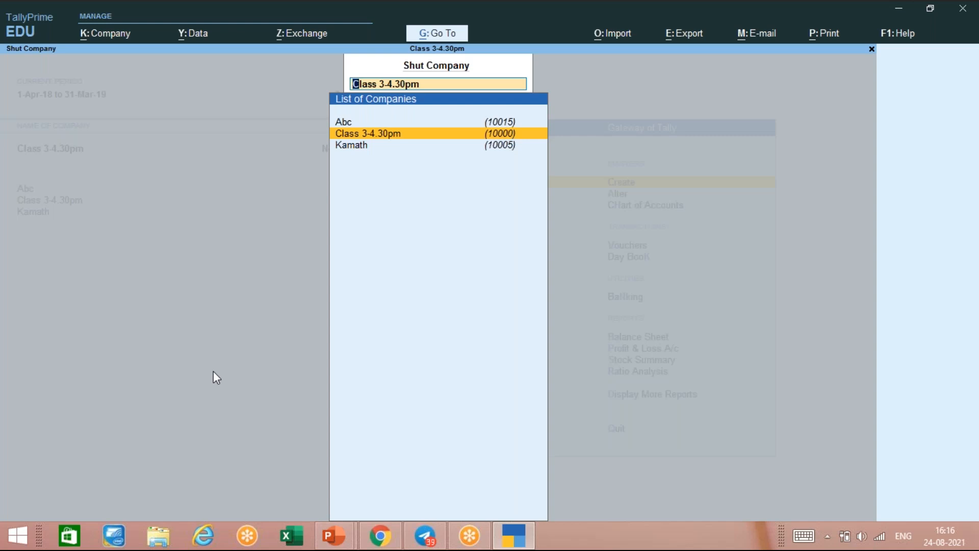
key(Up)
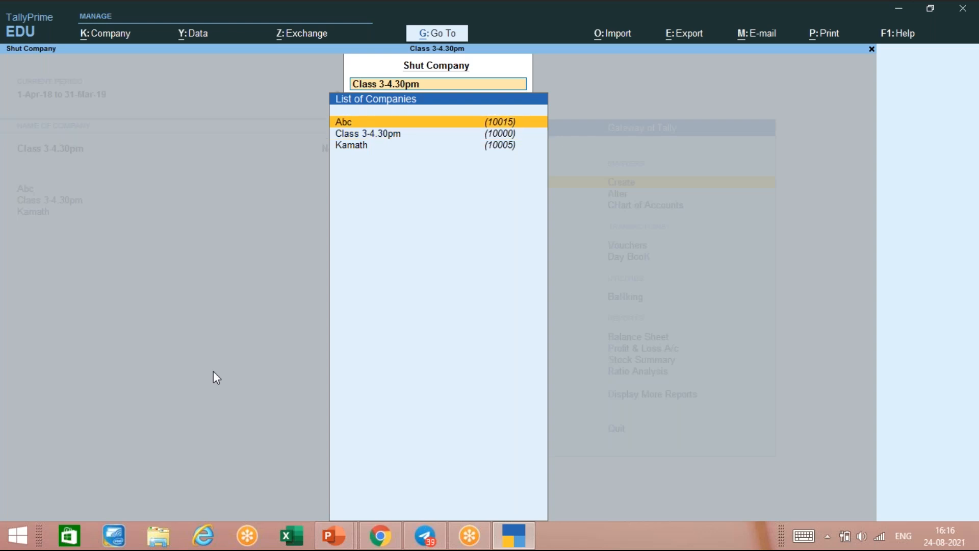
key(Return)
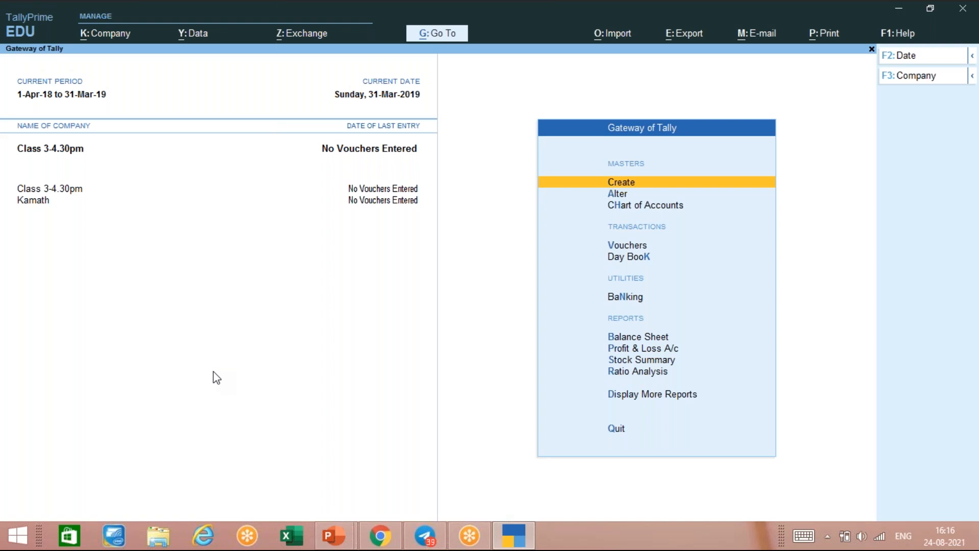
key(ctrl)
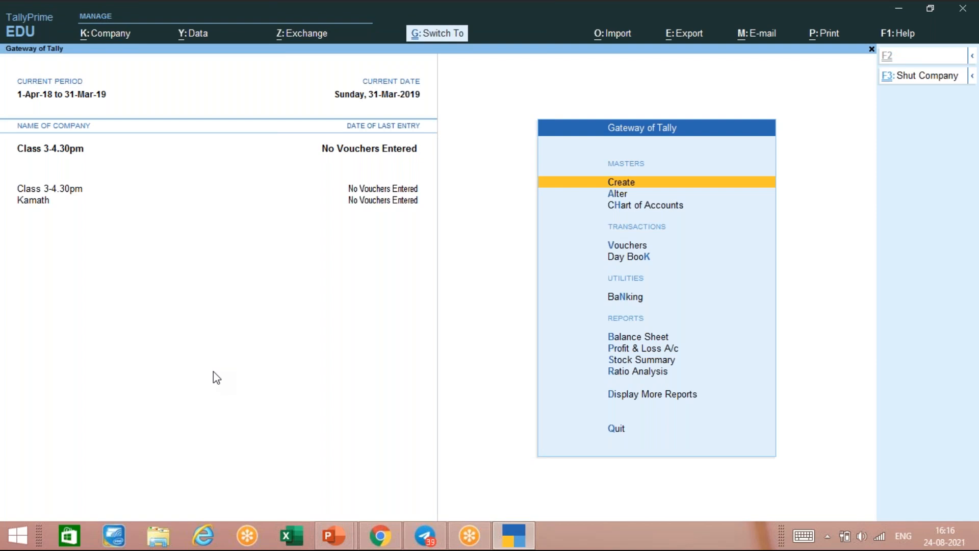
key(ctrl+F3)
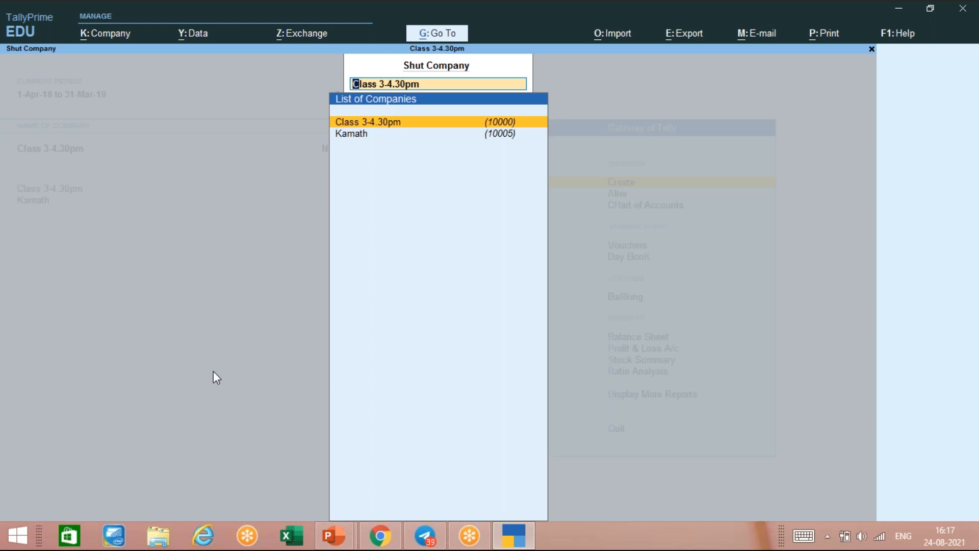
key(Escape)
key(Escape)
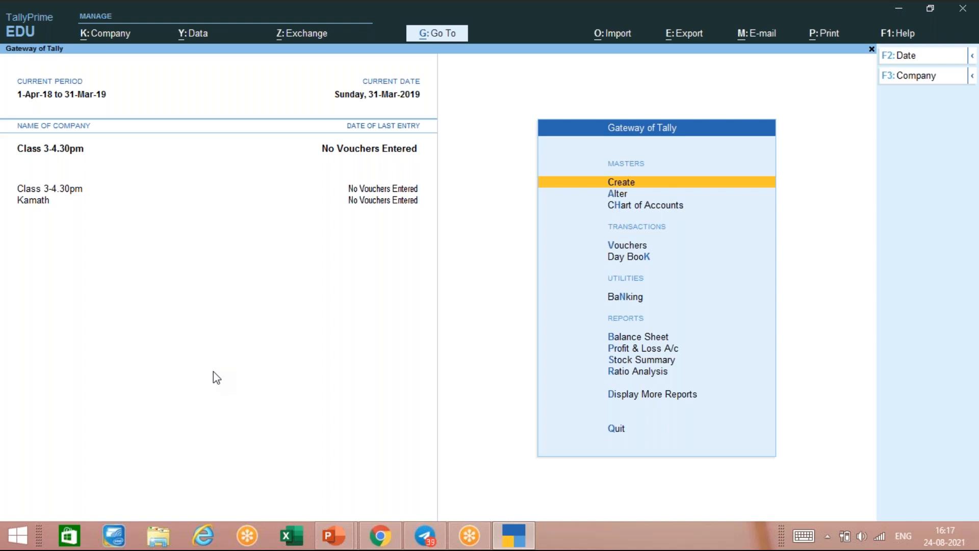
- Pick Abc in the Alt+F3 List of Companies to reload it alongside Class 3-4.30pm and Kamath
key(alt)
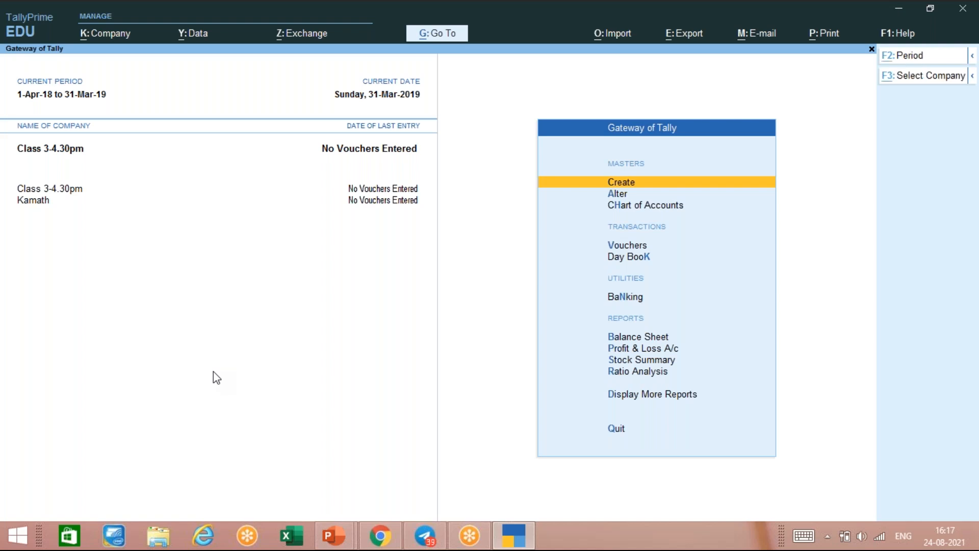
key(XF86AudioRaiseVolume)
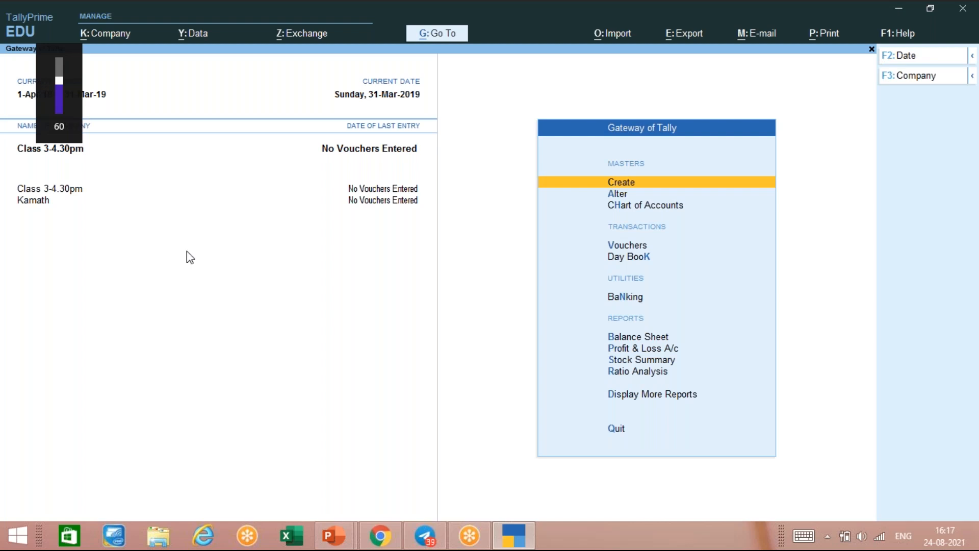
key(alt)
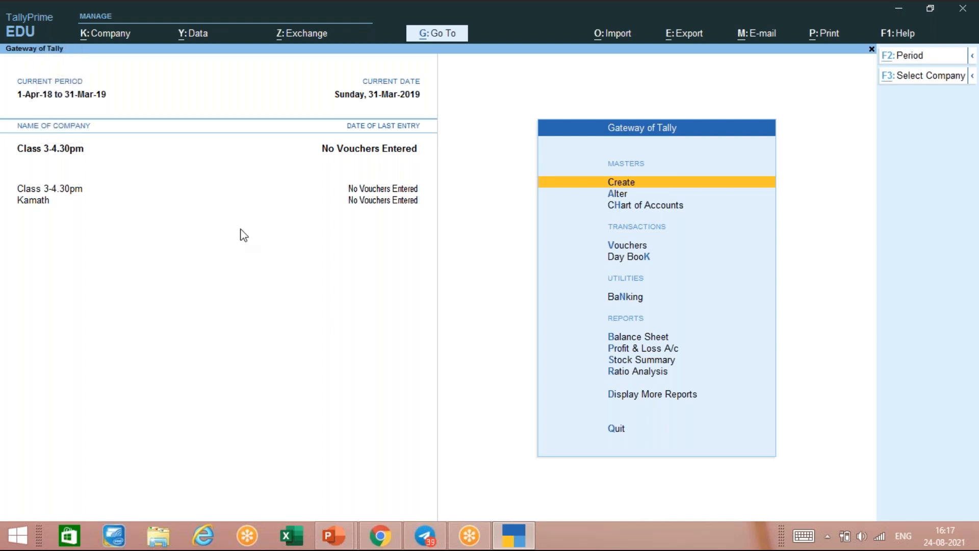
key(alt+F3)
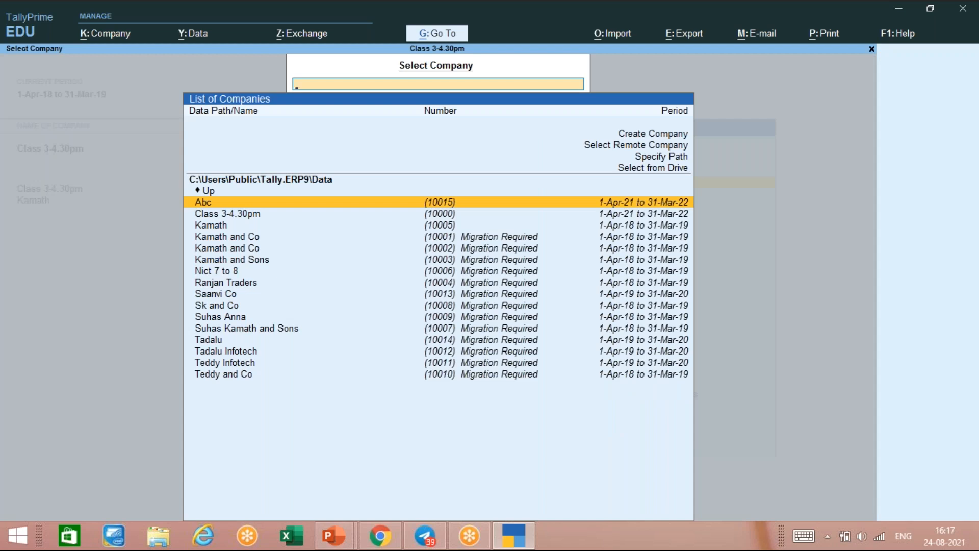
key(Down)
key(Up)
key(Return)
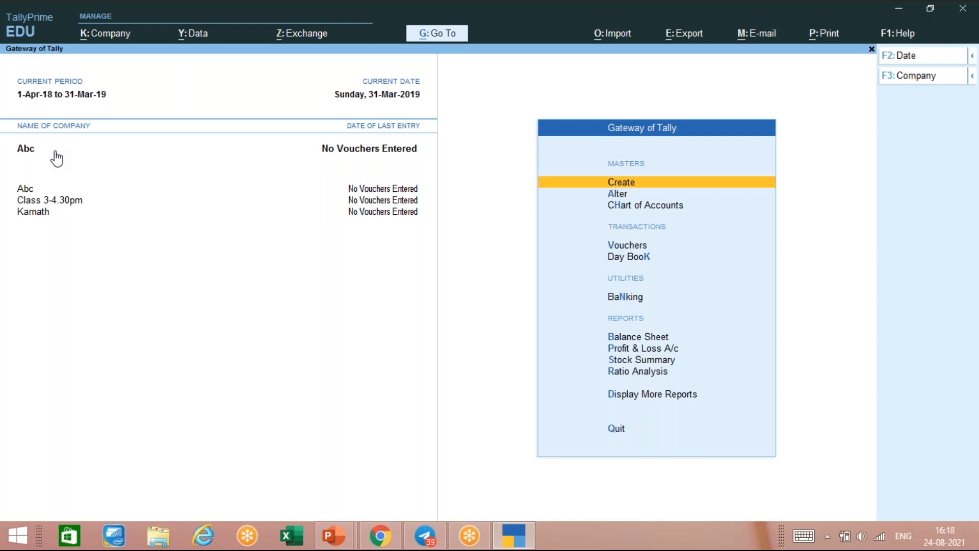
key(ctrl)
- Shut the Abc company, then the Kamath company, from the Ctrl+F3 Shut Company list
key(ctrl+F3)
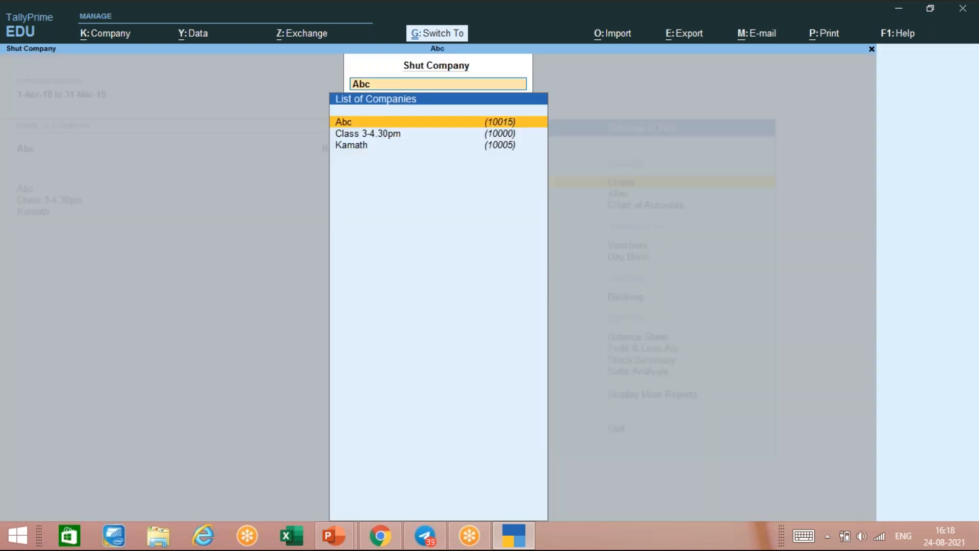
key(Return)
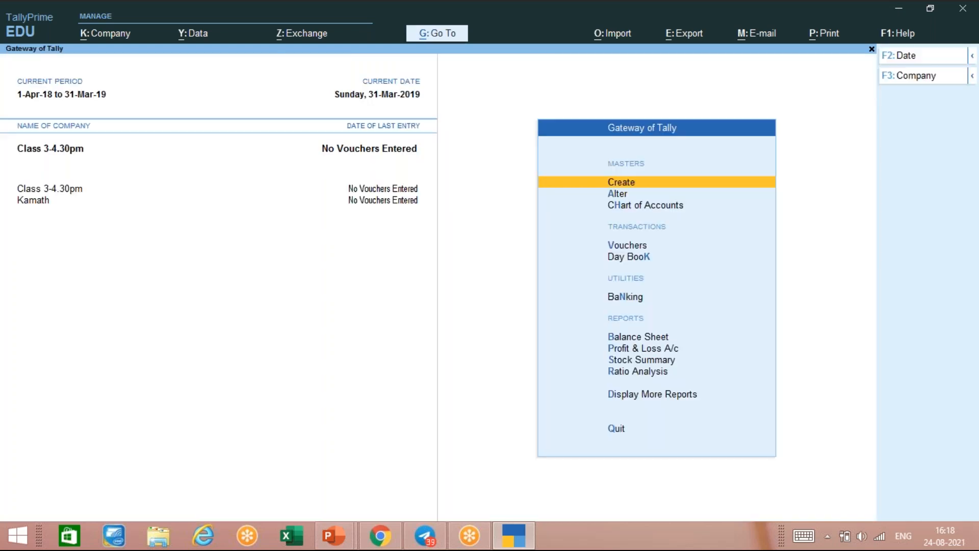
key(ctrl)
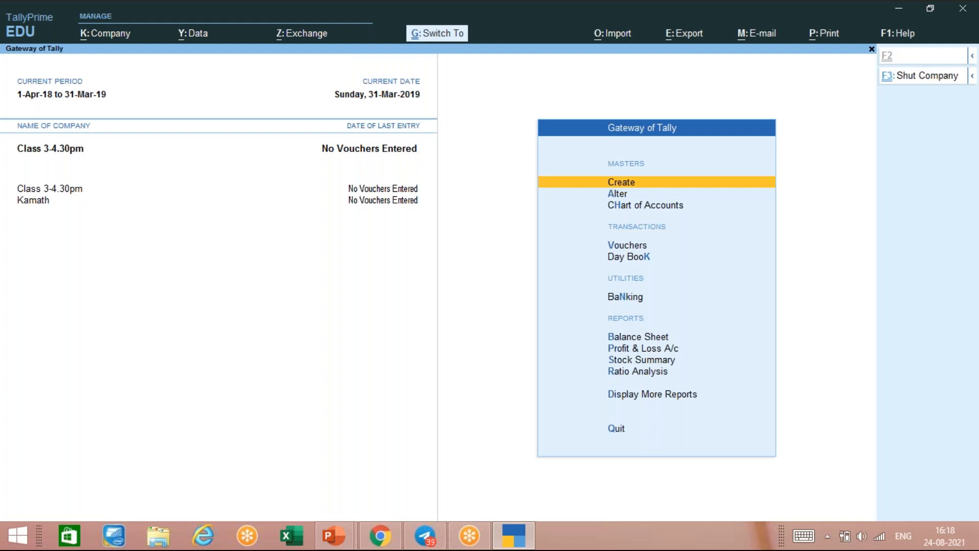
key(ctrl+F3)
click(439, 134)
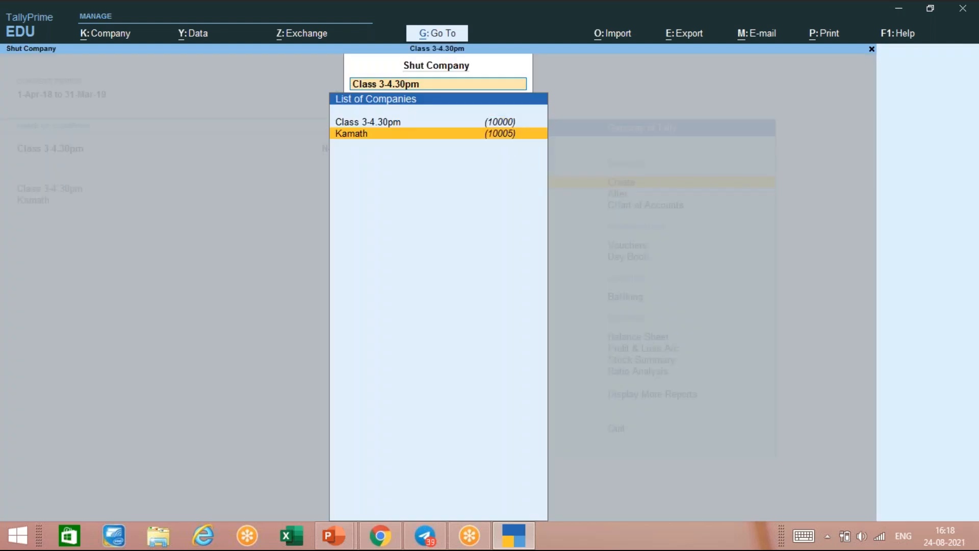
key(Return)
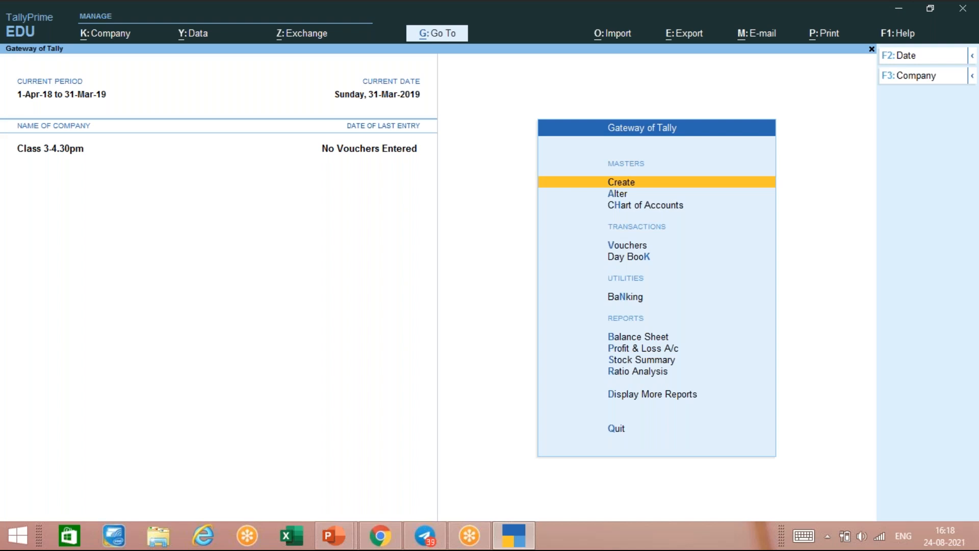
key(F3)
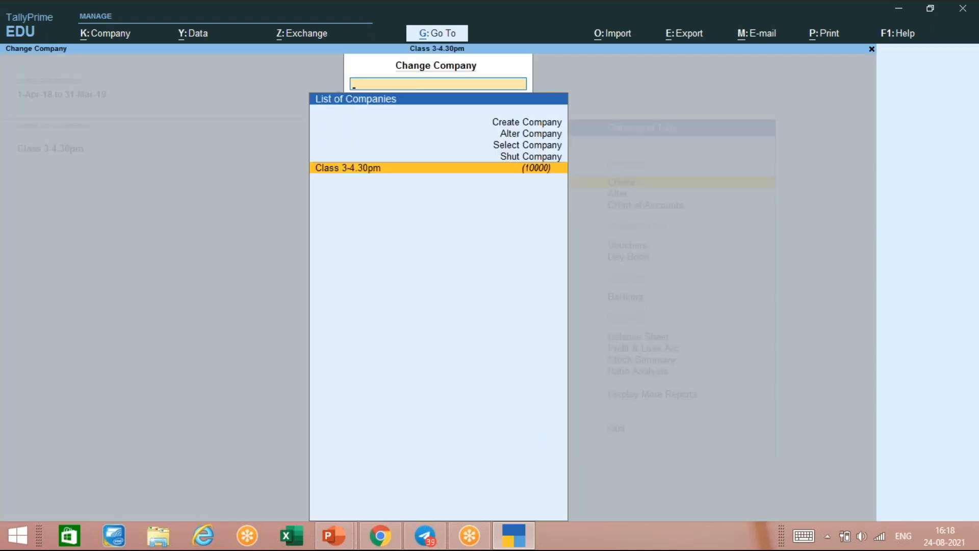
key(Return)
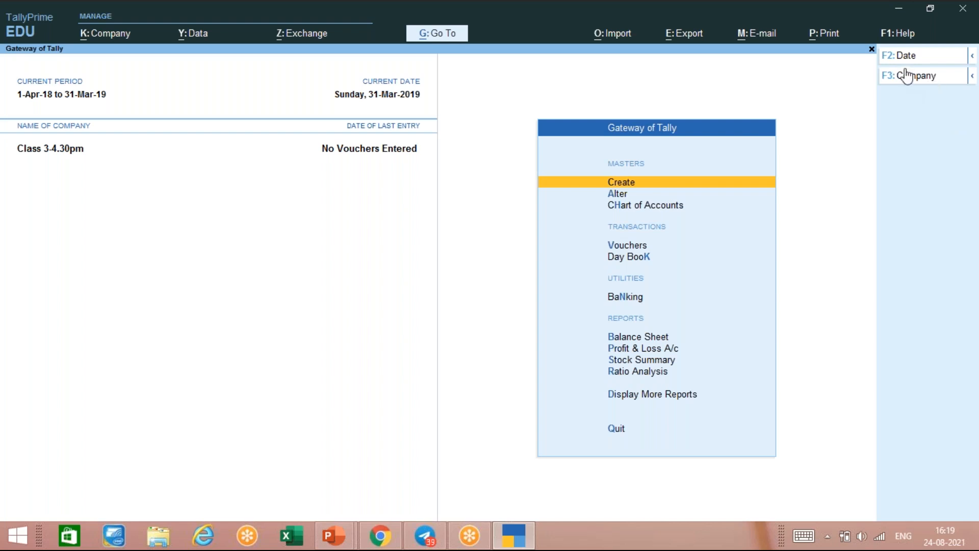
- Open the Change Current Date prompt for Class 3-4.30pm, still showing 31-3-2019
key(F2)
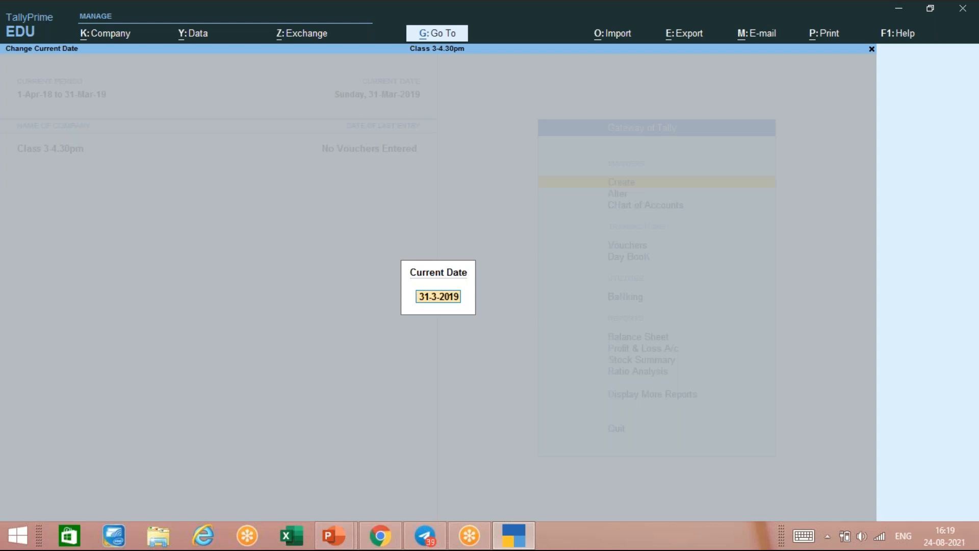
- Enter 01-8-2020 as the current date, which is not accepted
text(01)
text(-)
text(088)
key(BackSpace)
key(BackSpace)
text(8-2020)
key(Return)
- Change the year to 2021, then cancel the date change with Esc
key(BackSpace)
key(BackSpace)
text(2)
key(BackSpace)
text(21)
key(Escape)
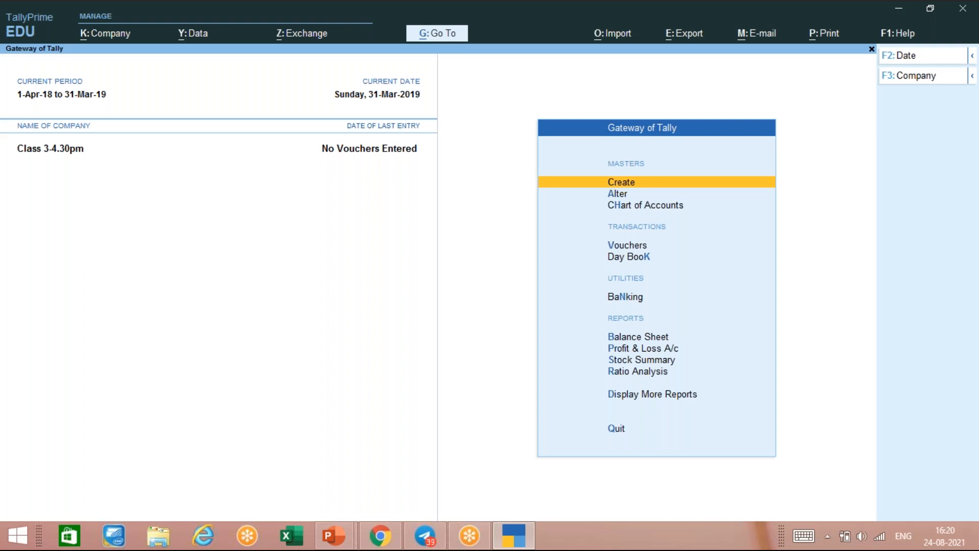
key(alt)
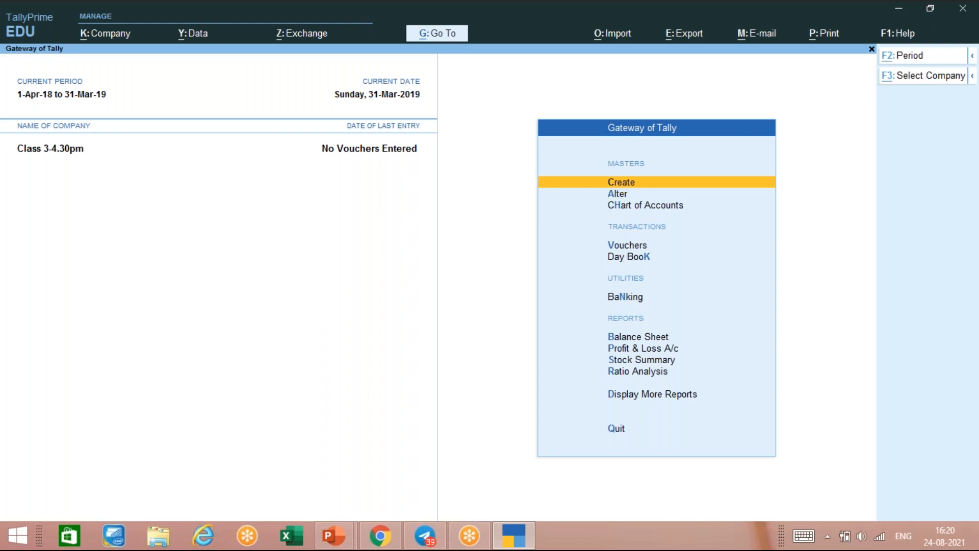
key(alt+F2)
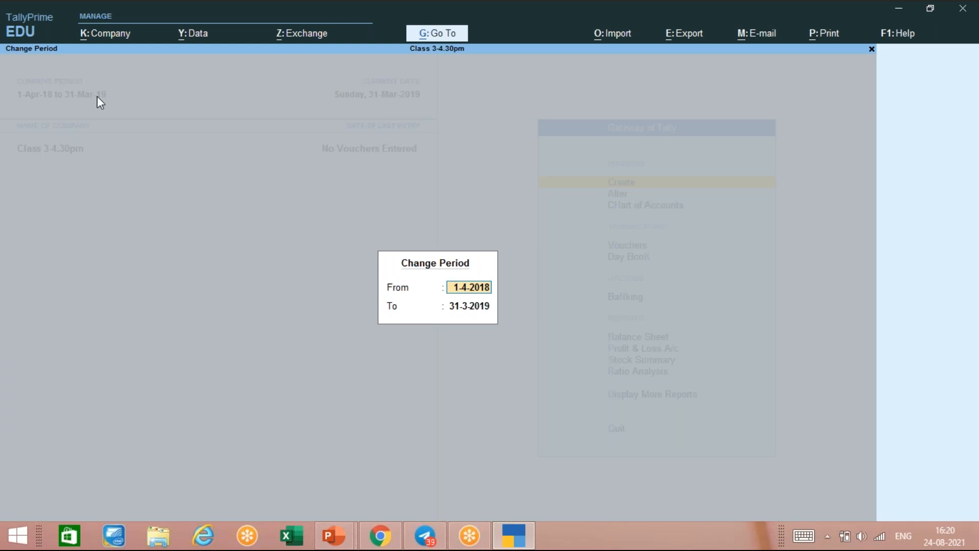
click(99, 36)
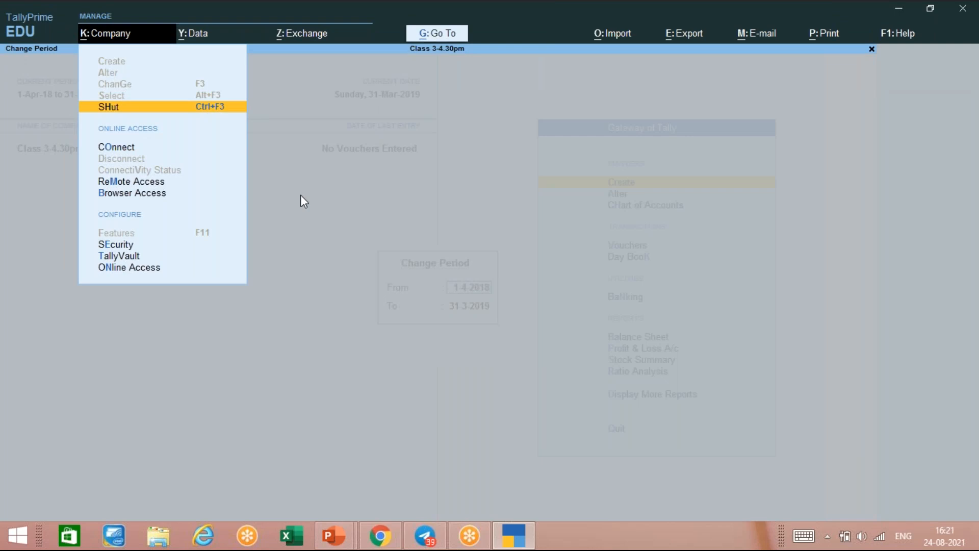
key(Escape)
key(Escape)
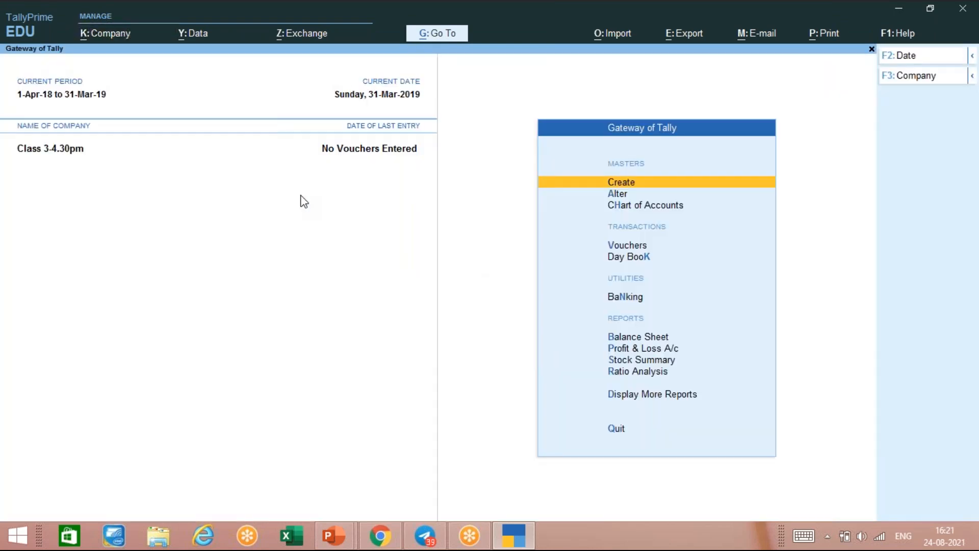
click(108, 34)
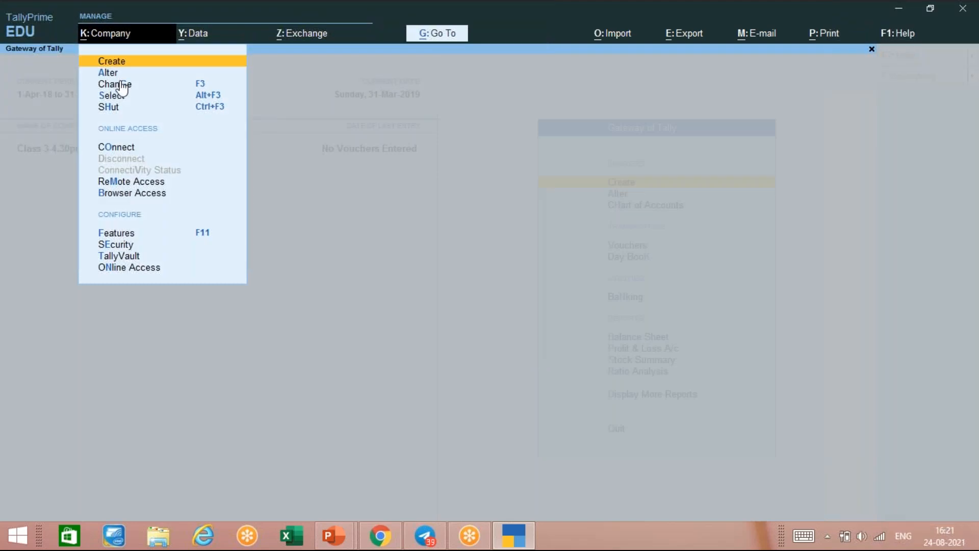
key(a)
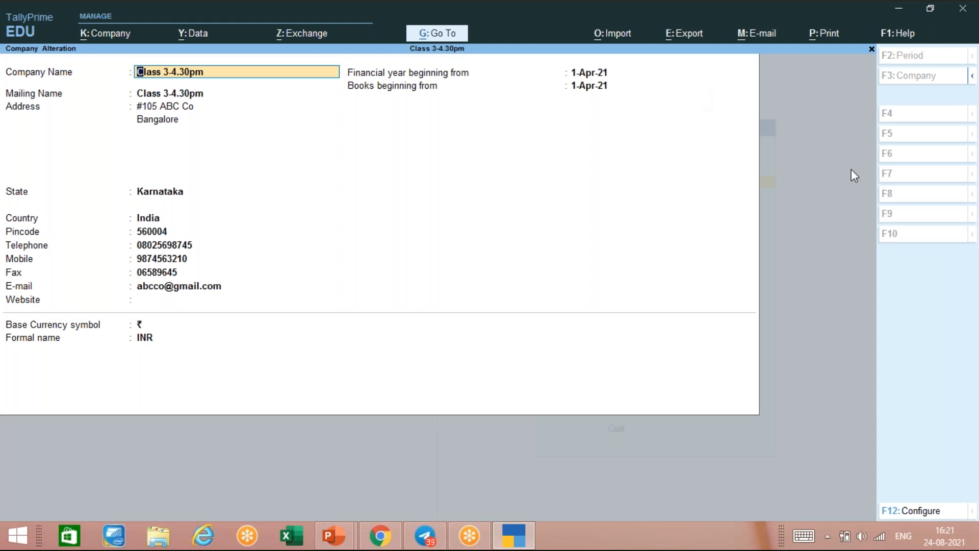
key(BackSpace)
key(Escape)
key(y)
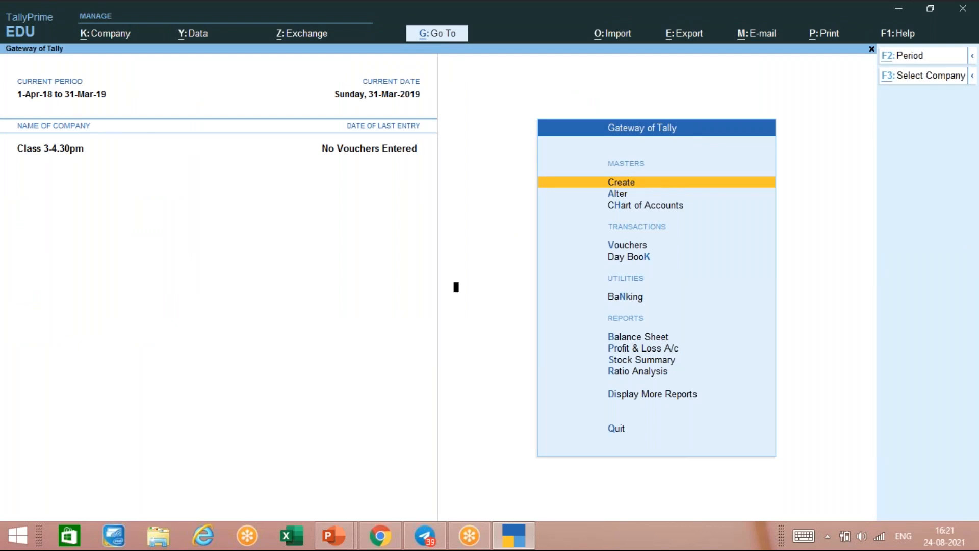
- Change the period with Alt+F2 to From 1-4-2021, To 31-3-2022
key(alt+F2)
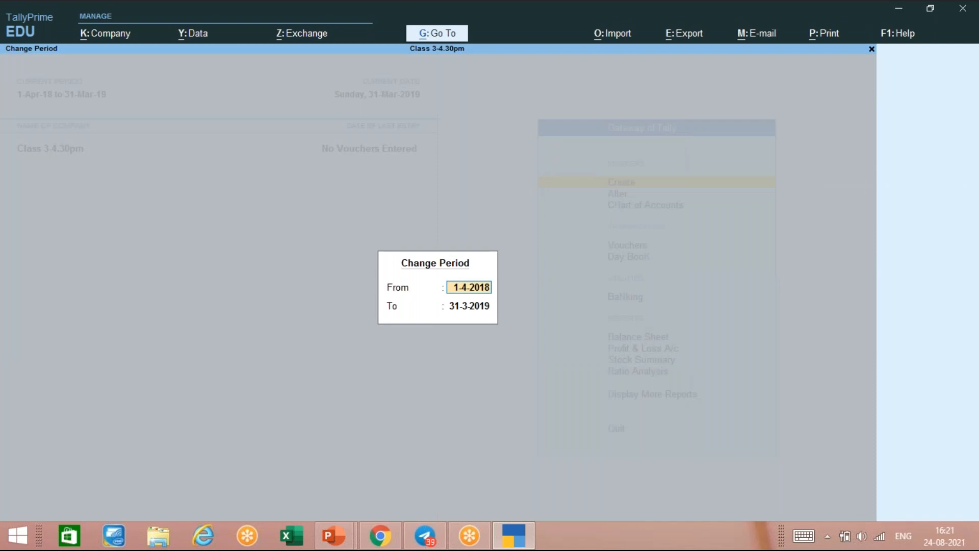
text(1-4-2021)
key(Return)
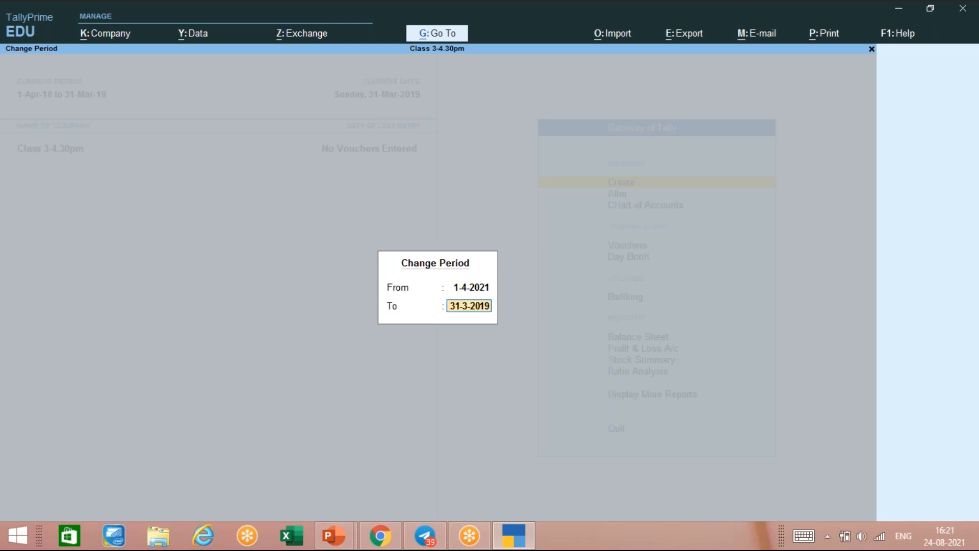
text(31-3-2022)
key(Return)
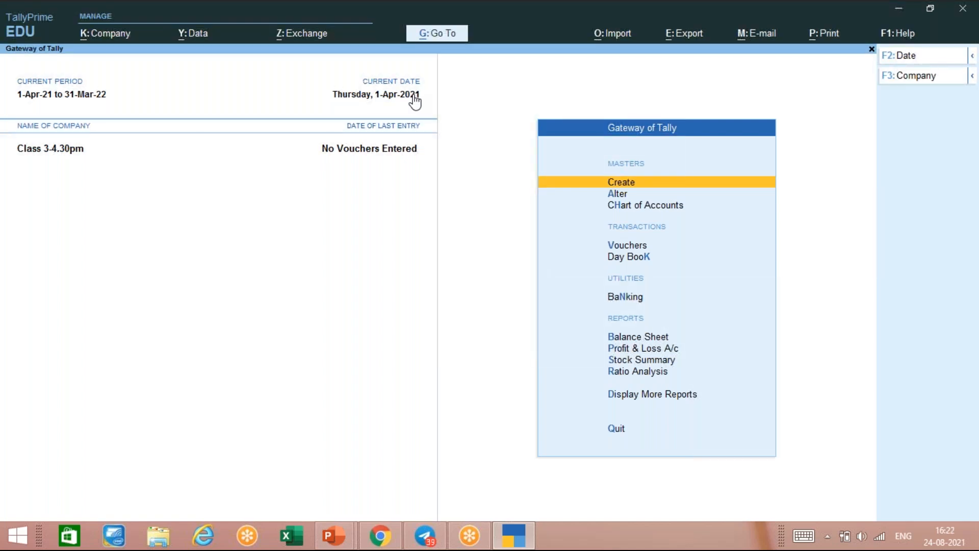
key(alt)
- Raise the sound volume and dismiss the quit prompt to stay in TallyPrime
key(XF86AudioRaiseVolume)
key(Escape)
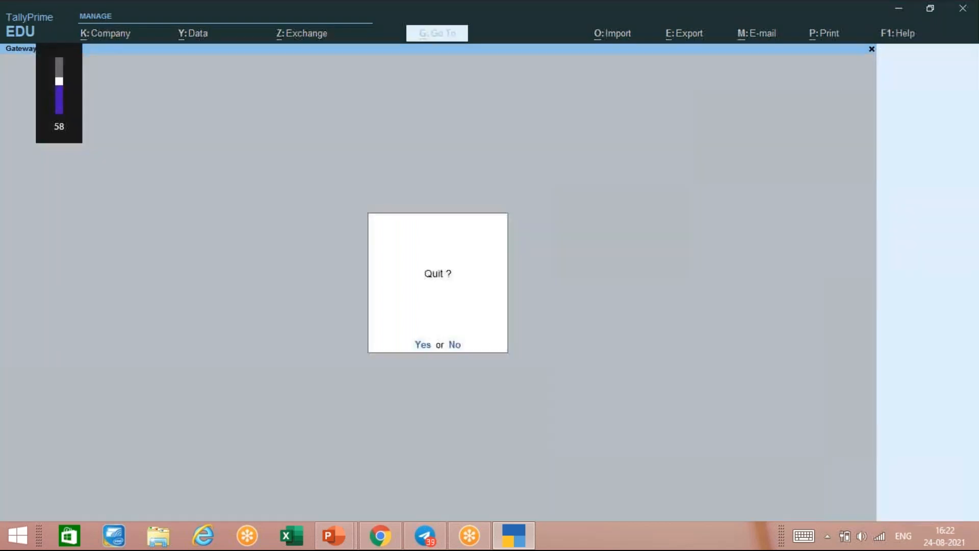
key(Escape)
key(Escape)
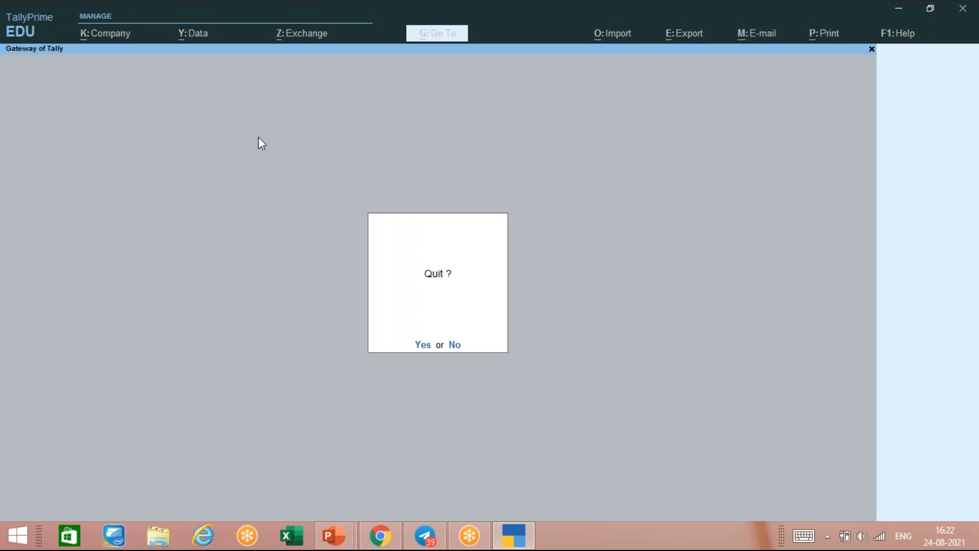
key(Escape)
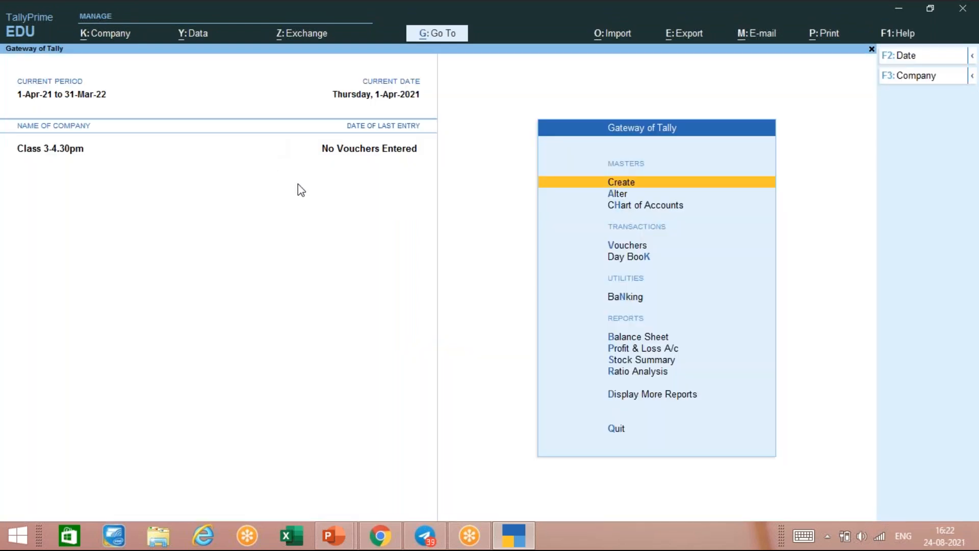
- Set the current date to 1-8-2021 with F2
key(F2)
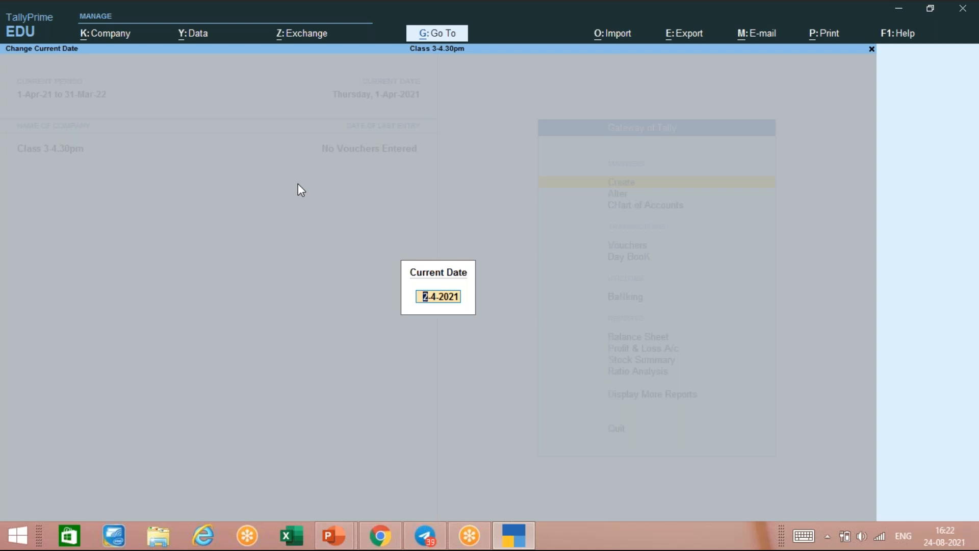
text(1-8-2021)
key(Return)
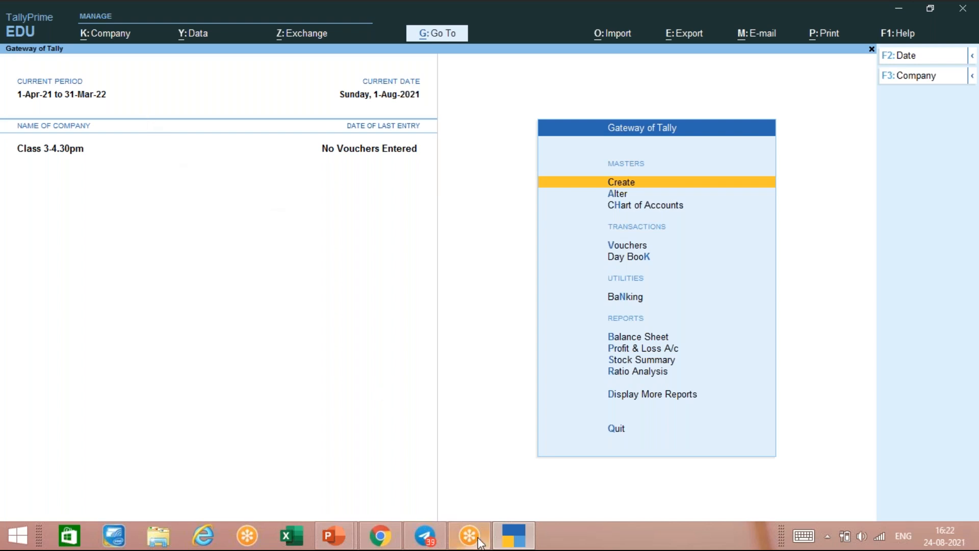
- Load Abc from the Alt+F3 List of Companies, then bring up PowerPoint from the taskbar
mouse_move(476, 523)
key(alt)
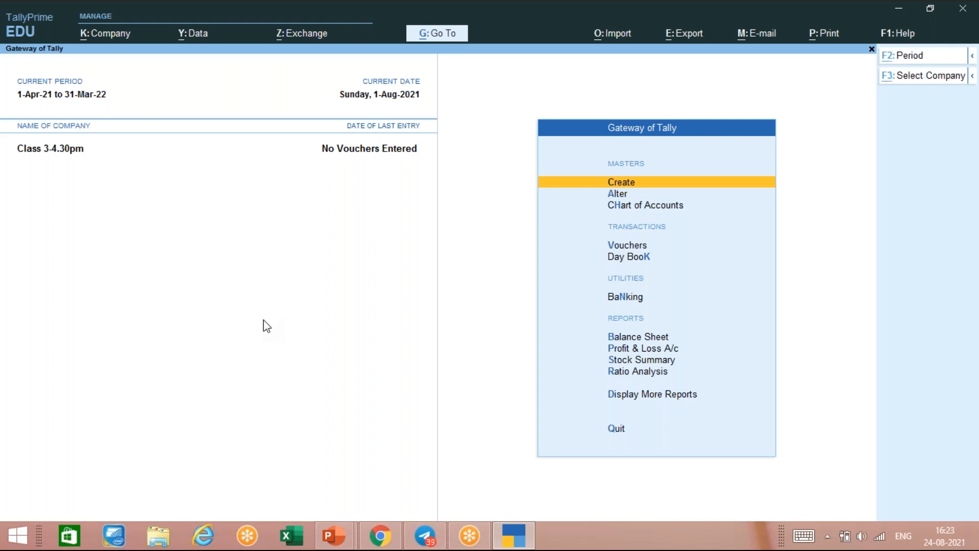
key(F3)
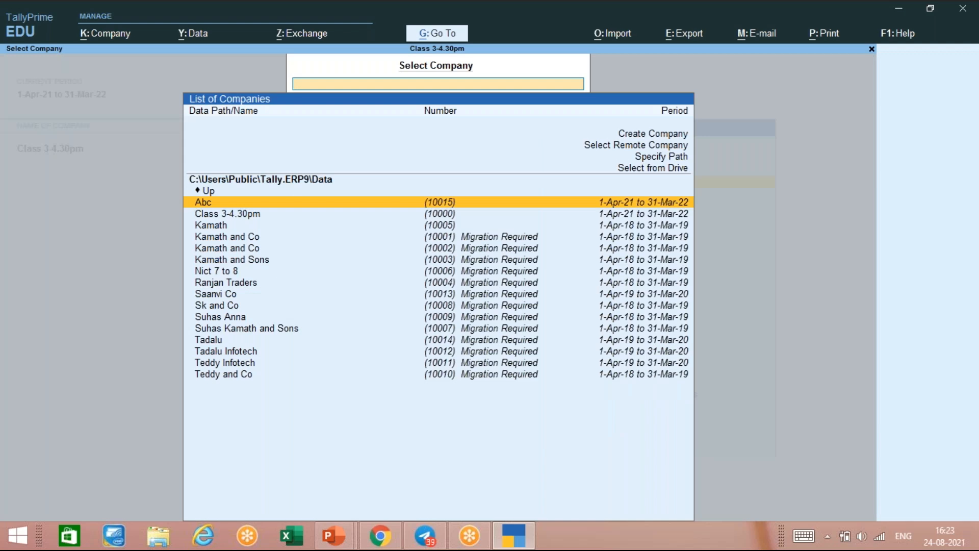
key(Return)
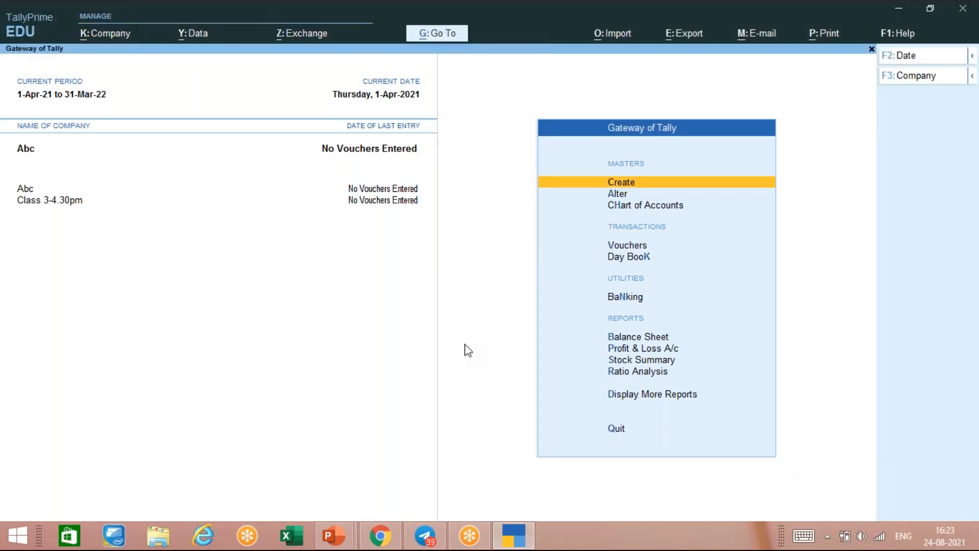
click(327, 535)
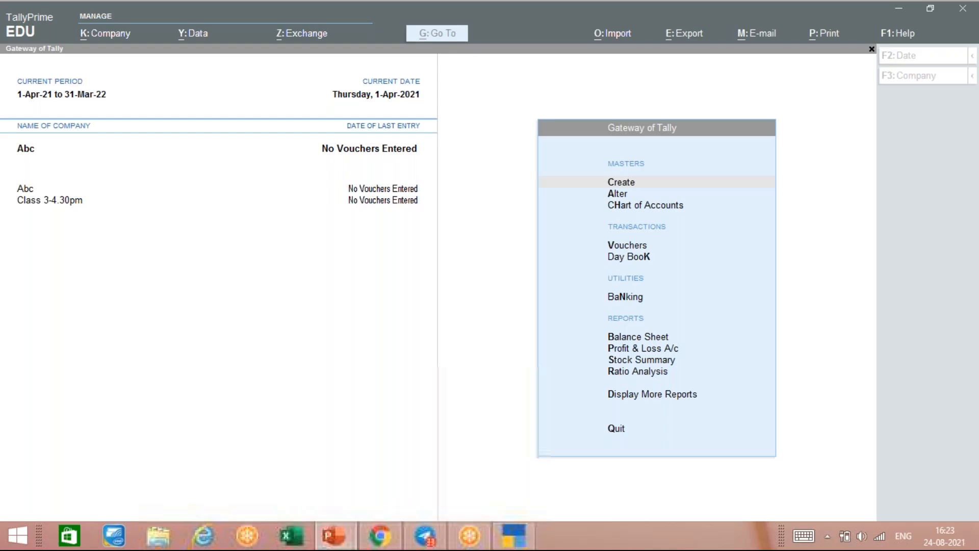
- Open Tally Prime-LEVEL 1.pptx and settle on slide 8, 'Getting Started with Tally Prime'
click(438, 449)
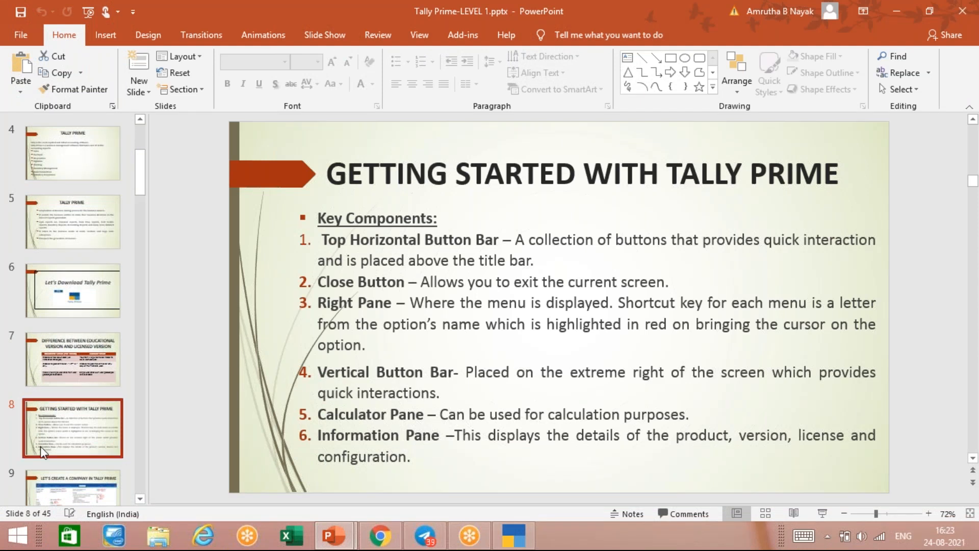
click(46, 484)
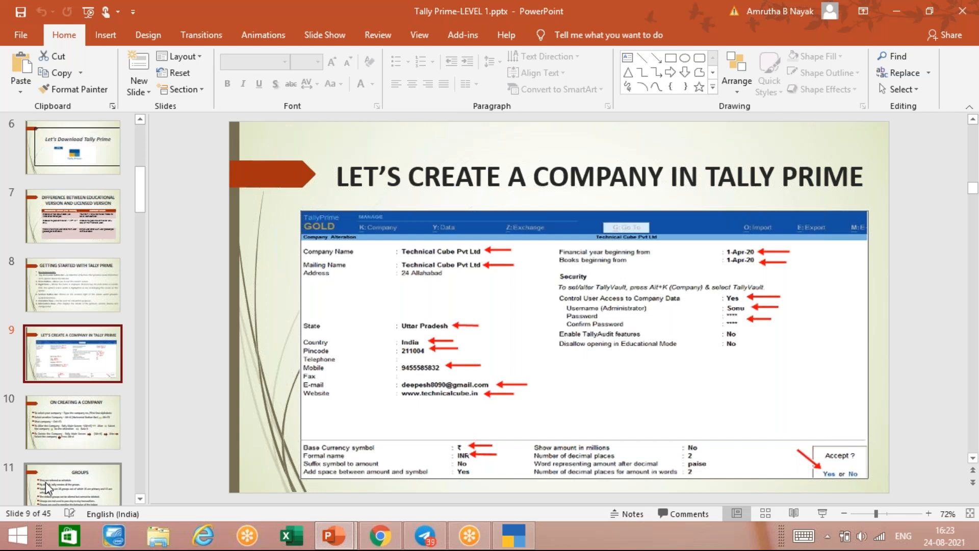
key(Up)
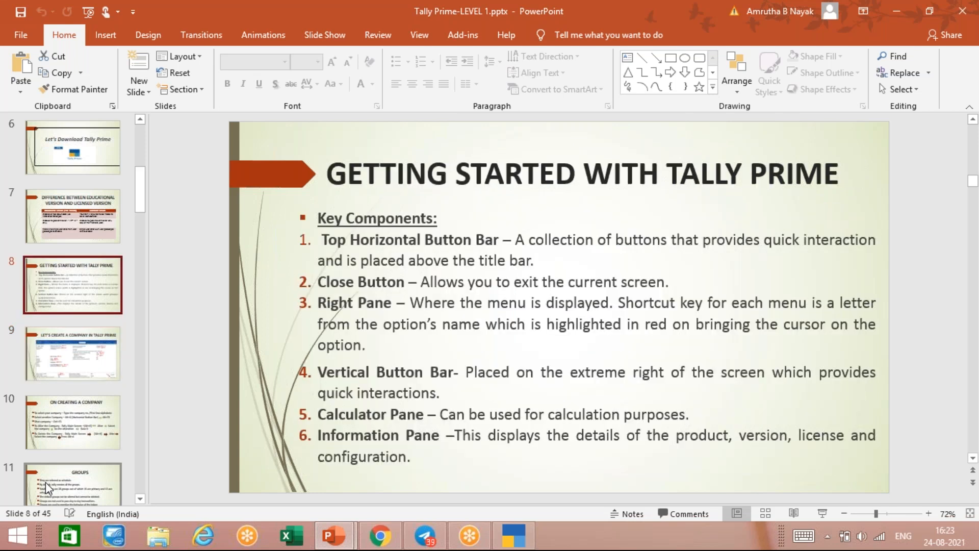